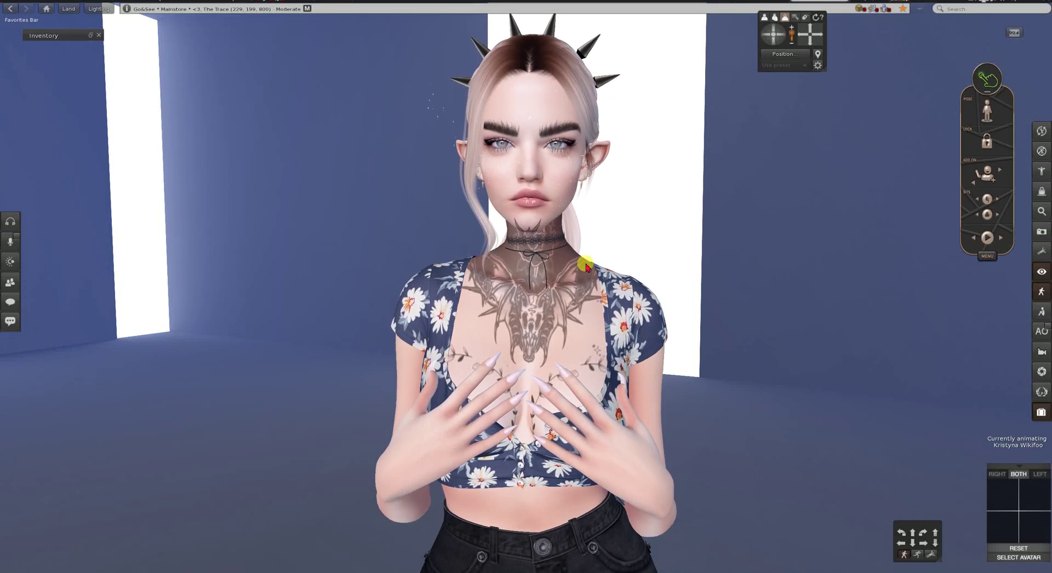
Detach the worn Go&See * Gentle * AO HUD v0.2 from the avatar.
alt+click(526, 222)
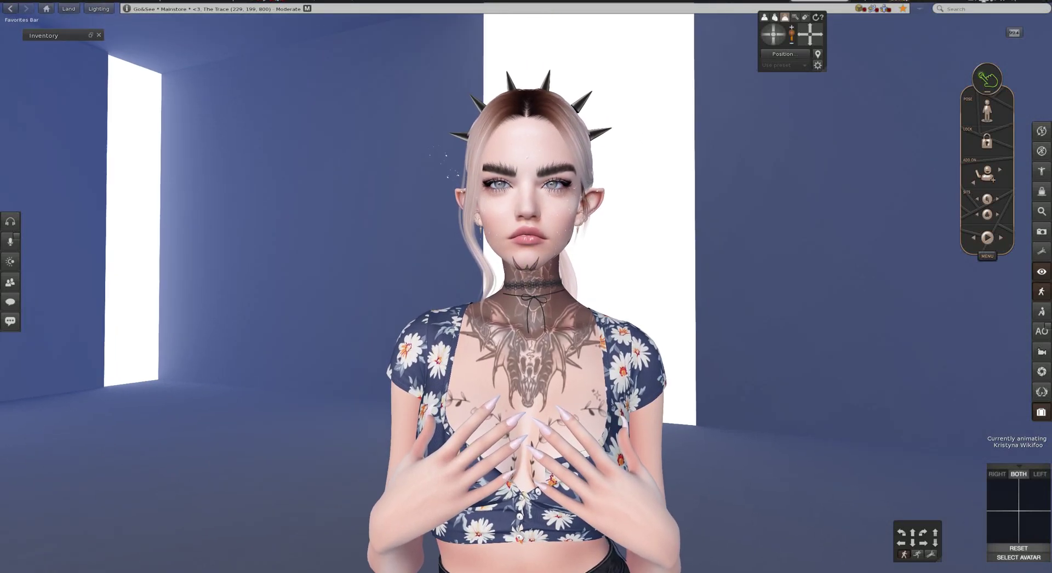
click(770, 27)
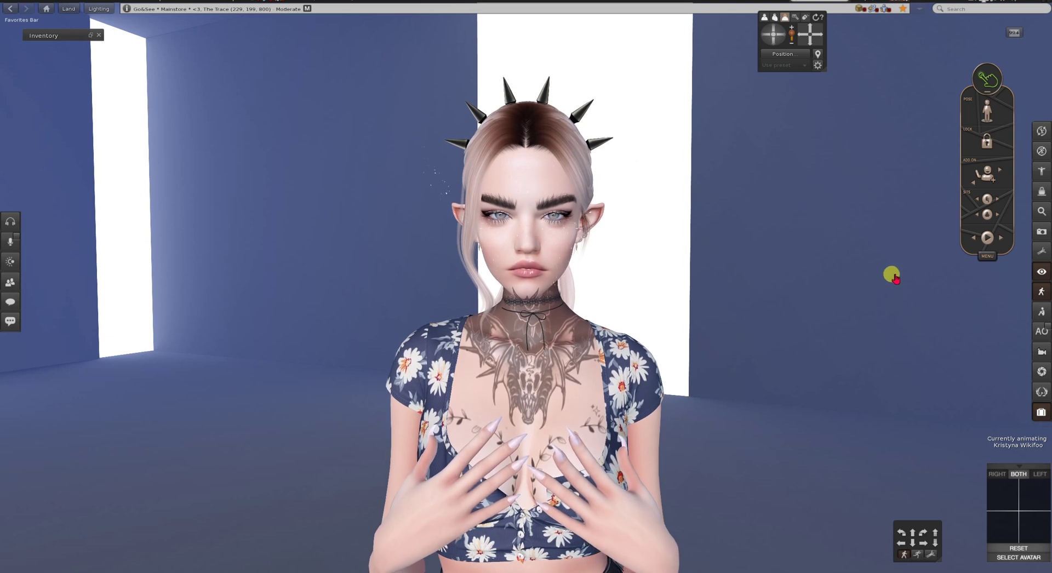
click(1040, 414)
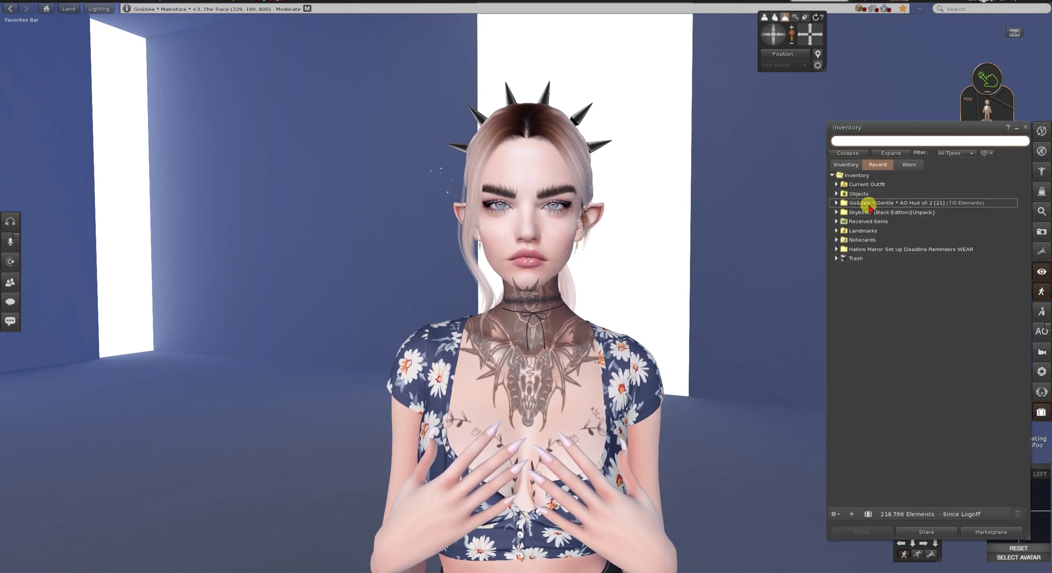
double_click(860, 194)
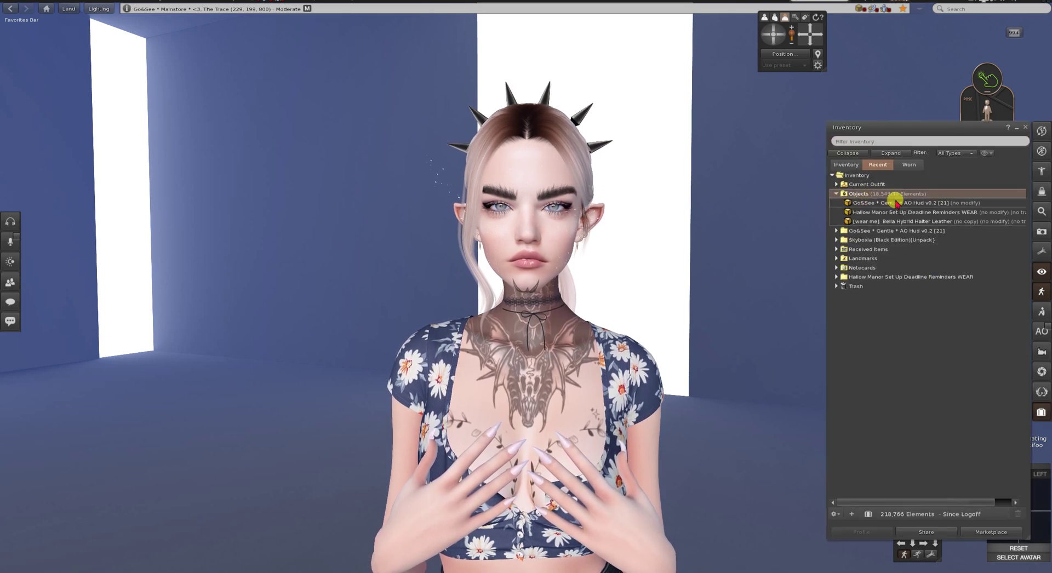
double_click(883, 230)
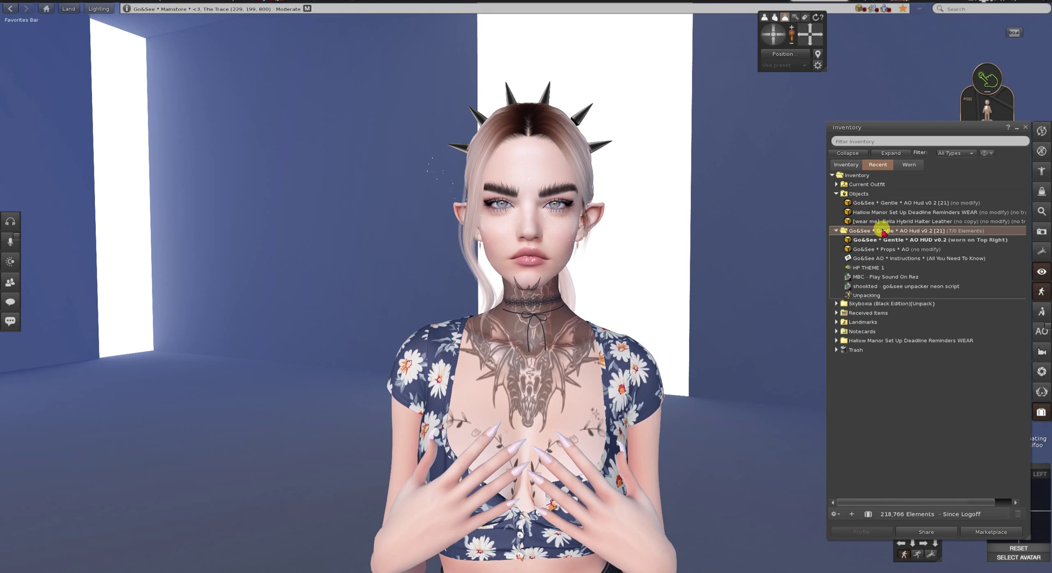
right_click(877, 240)
click(922, 395)
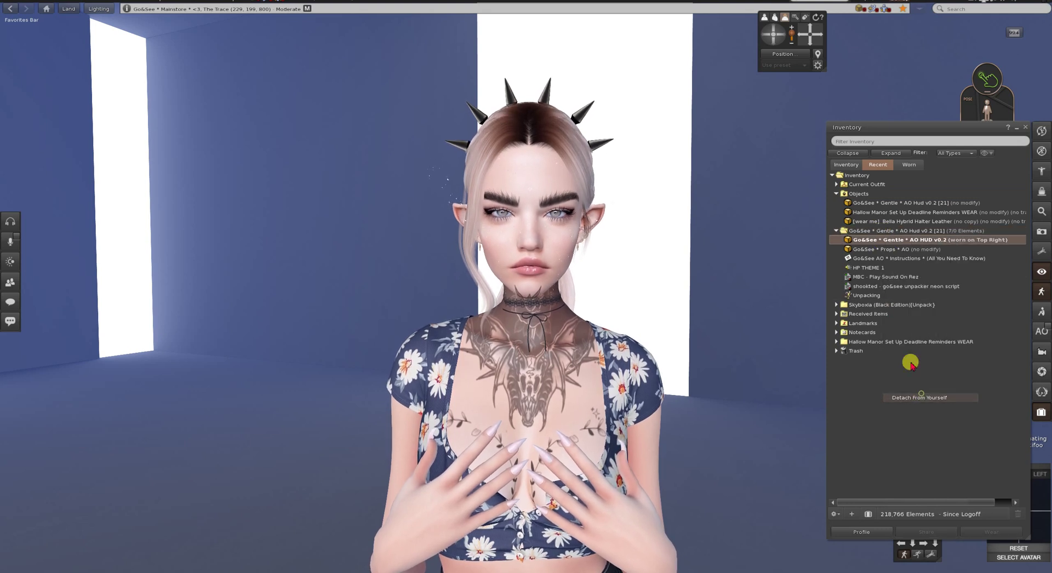
Wear the packaged Go&See * Gentle * AO Hud v0.2 [21] object from the Objects folder and unpack it.
double_click(858, 232)
right_click(870, 204)
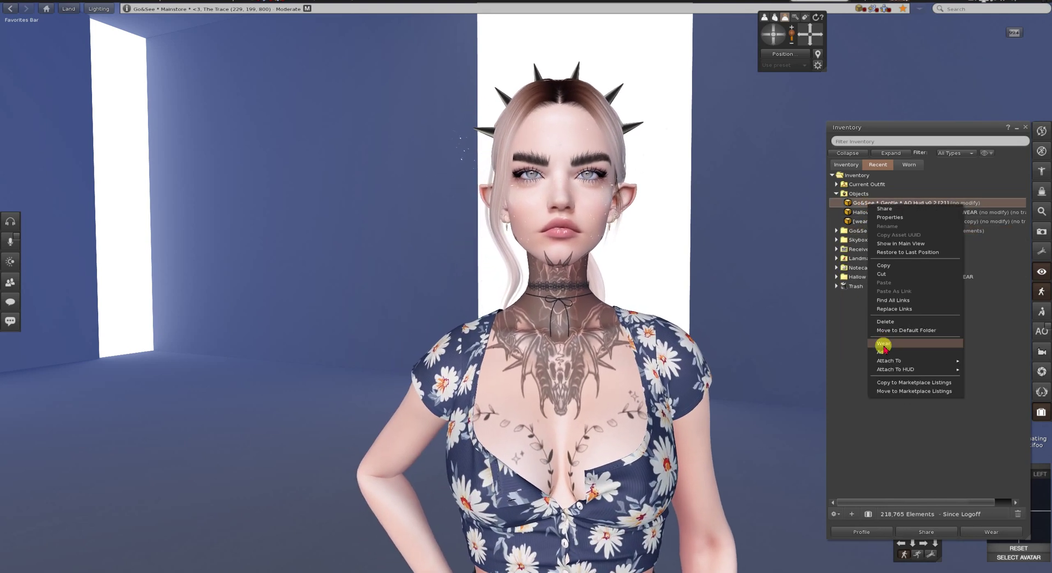
click(884, 343)
click(1017, 129)
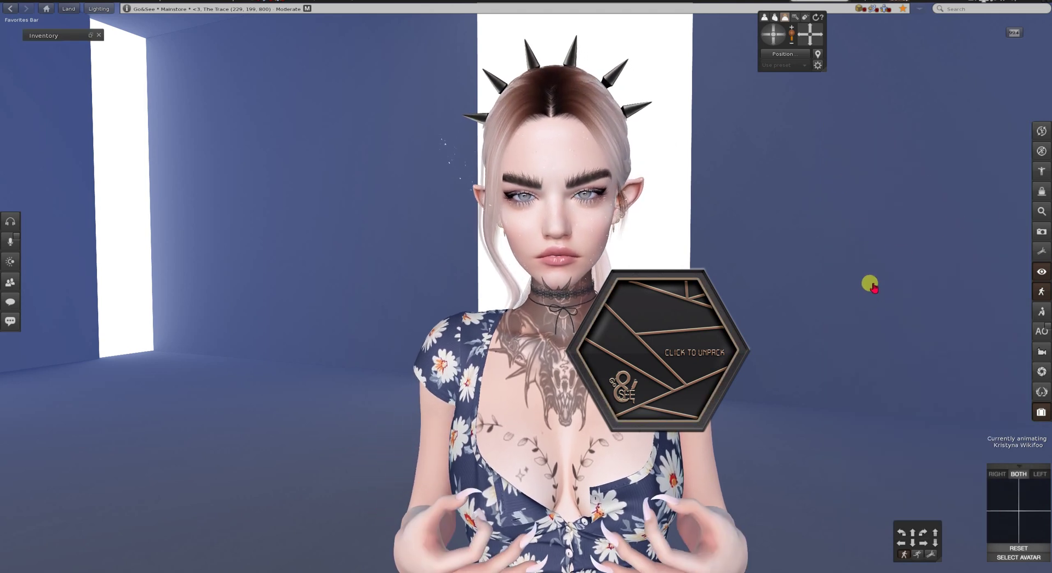
click(700, 359)
click(899, 72)
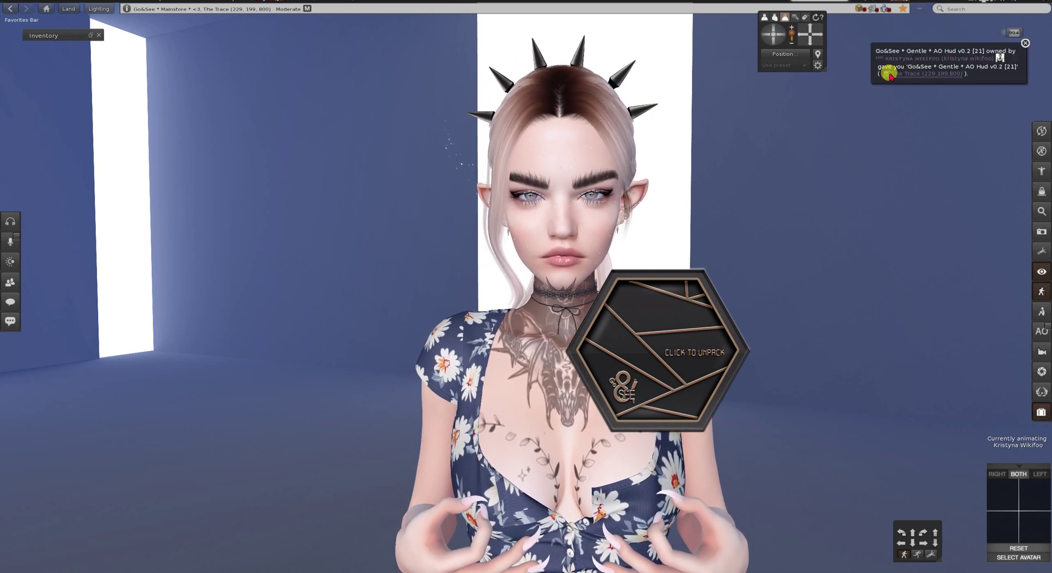
Detach the Go&See * Gentle * AO Hud v0.2 [21] unpacker from the avatar and collapse the Objects folder.
click(1042, 412)
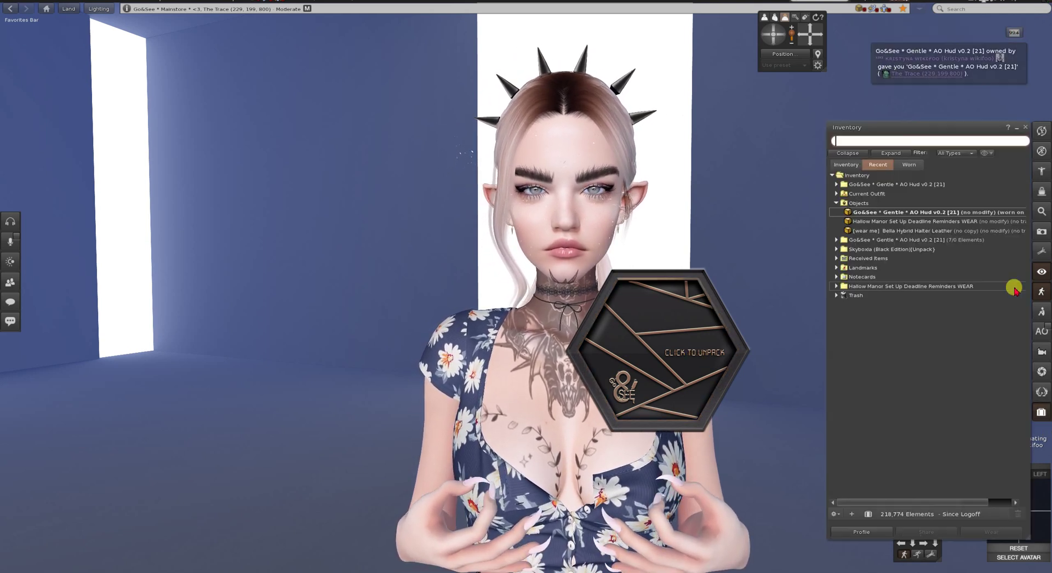
right_click(893, 212)
click(947, 369)
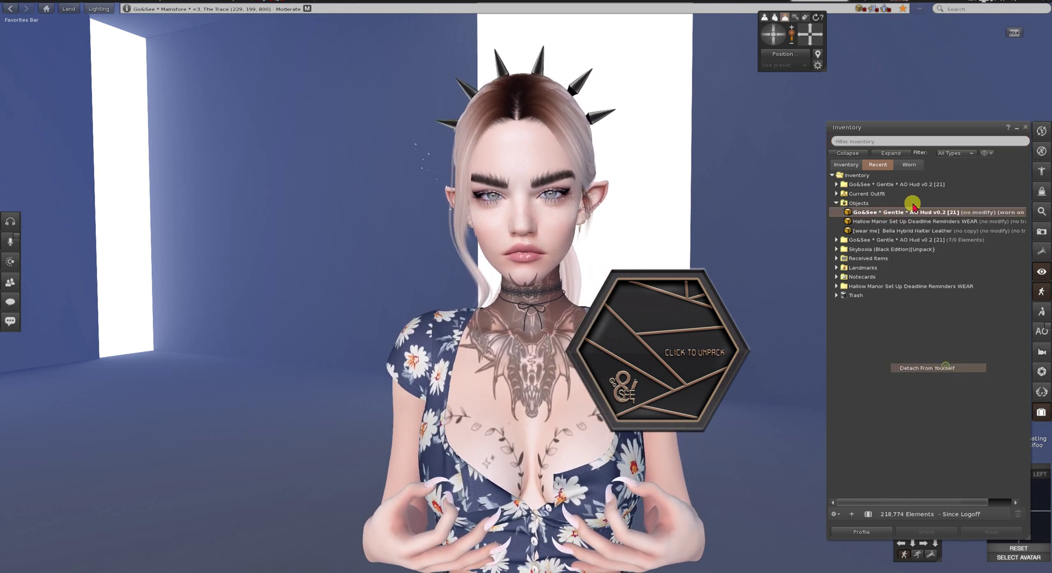
double_click(860, 204)
Add the Go&See * Gentle * AO HUD v0.2 from the newly unpacked folder to the avatar and switch the AO on.
double_click(865, 185)
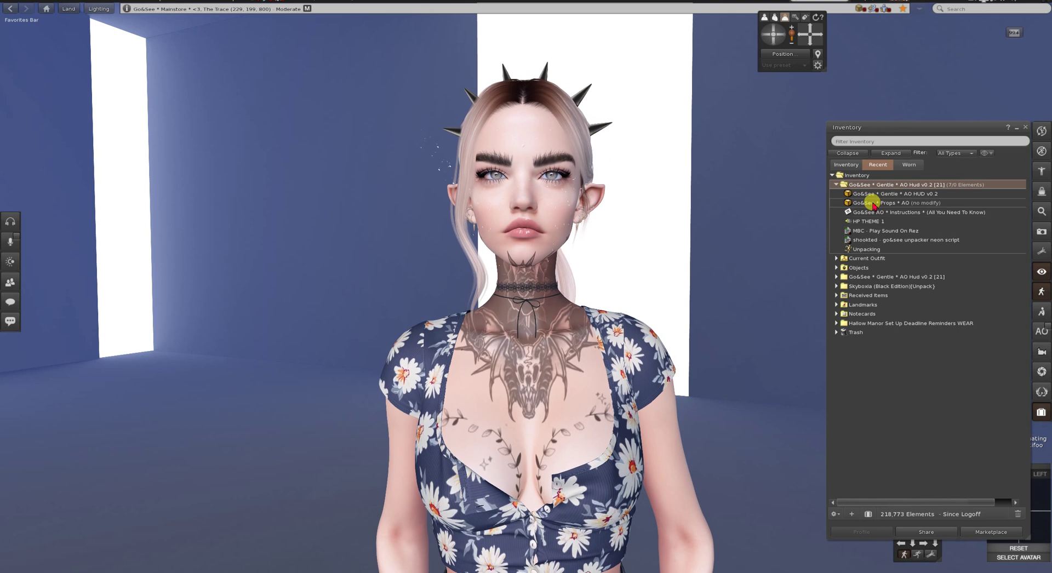
right_click(871, 195)
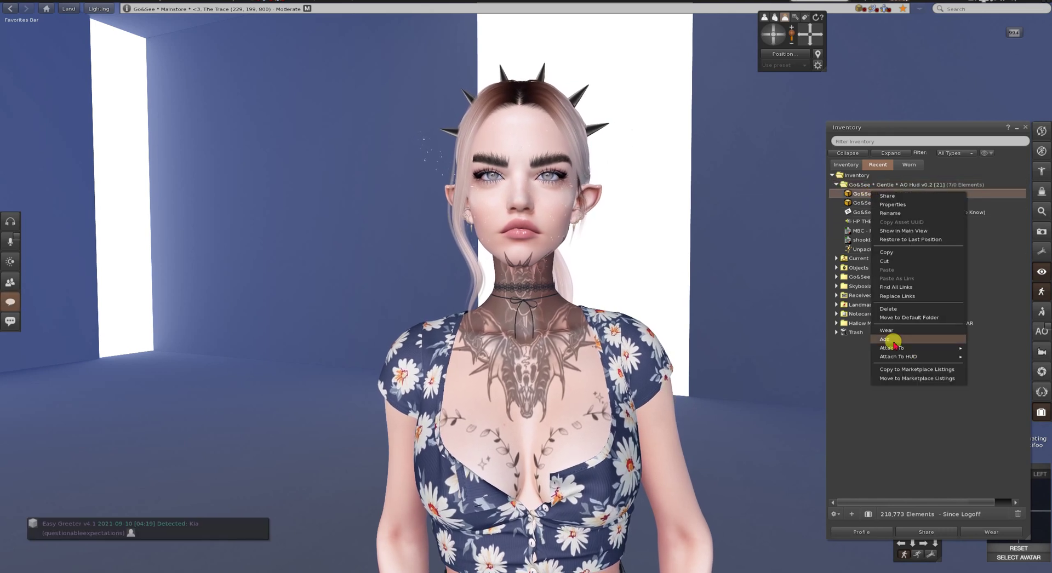
click(902, 341)
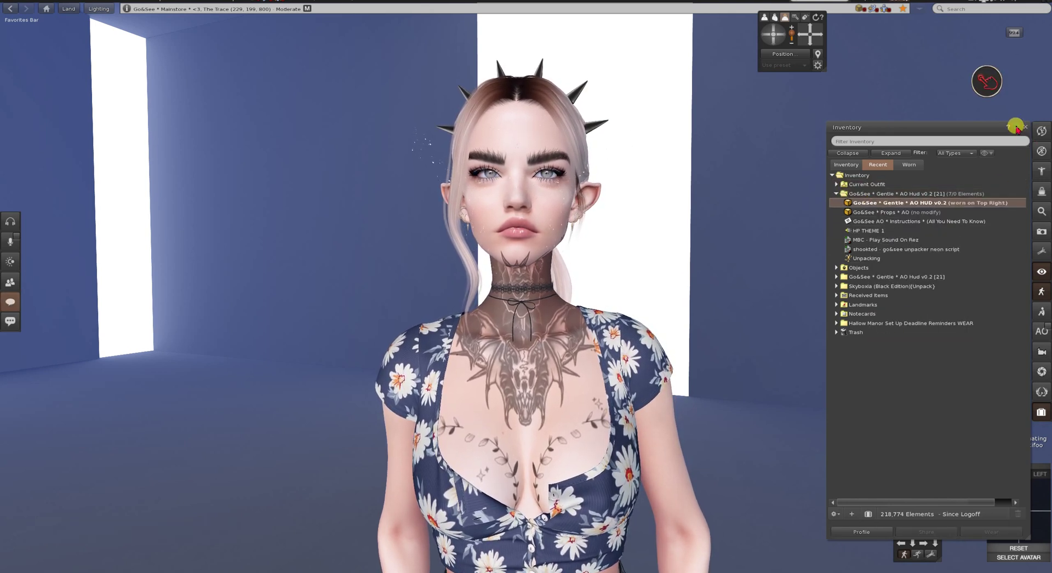
click(1017, 127)
click(989, 82)
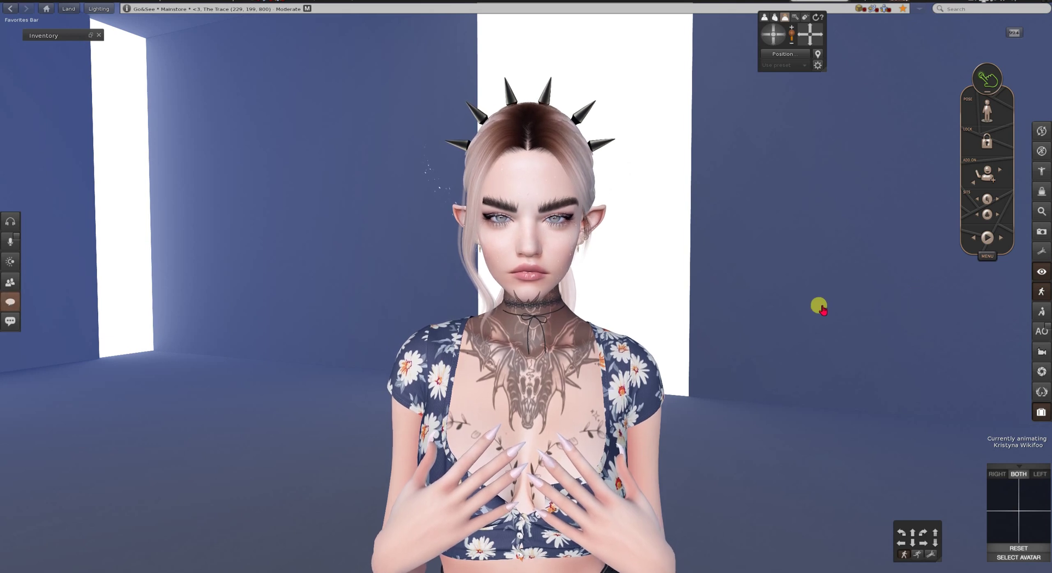
Load the Gentle-AO configuration in the AO HUD and check its loading messages in nearby chat.
click(987, 257)
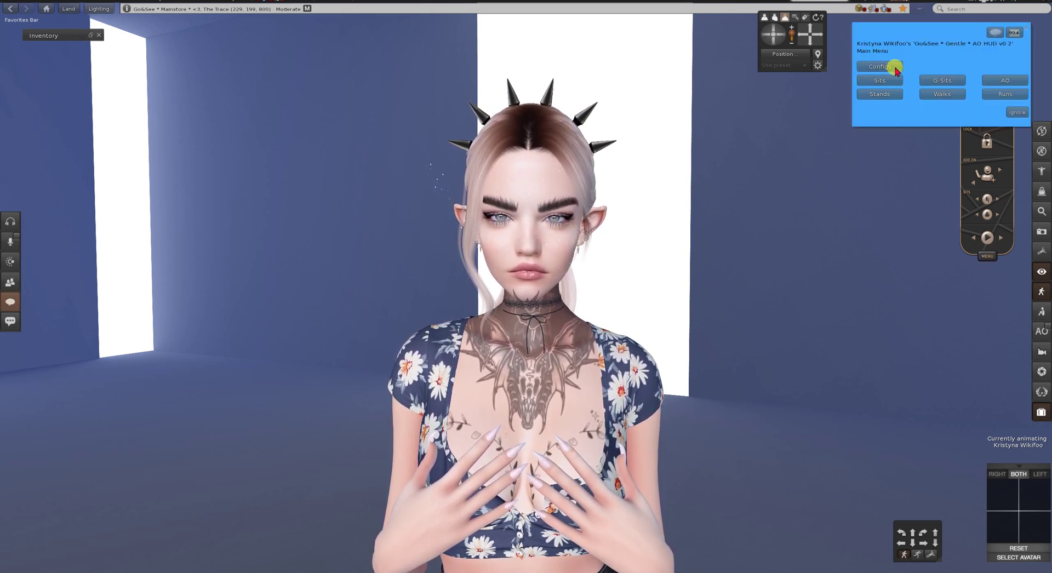
click(864, 64)
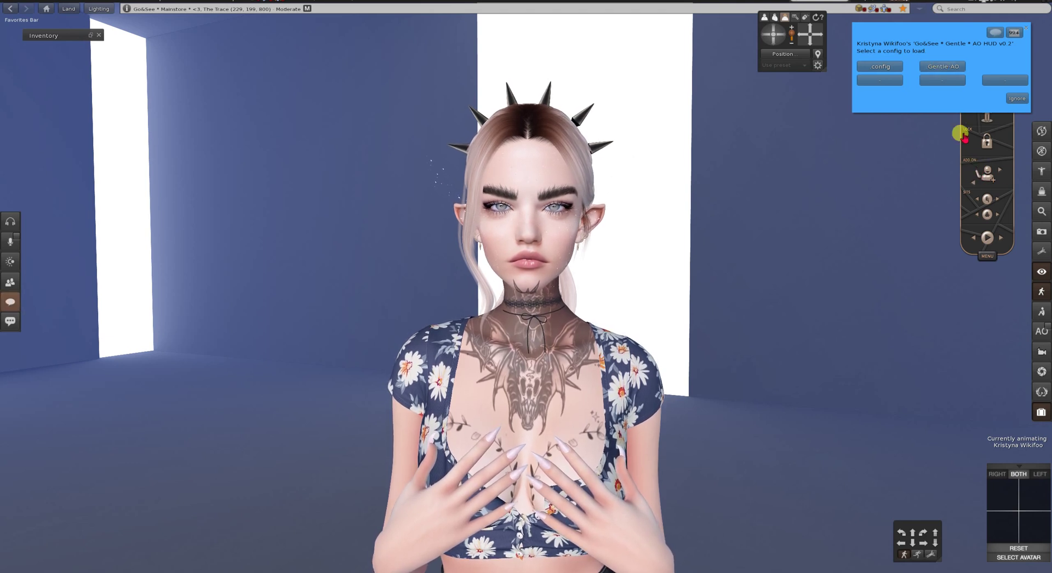
click(941, 68)
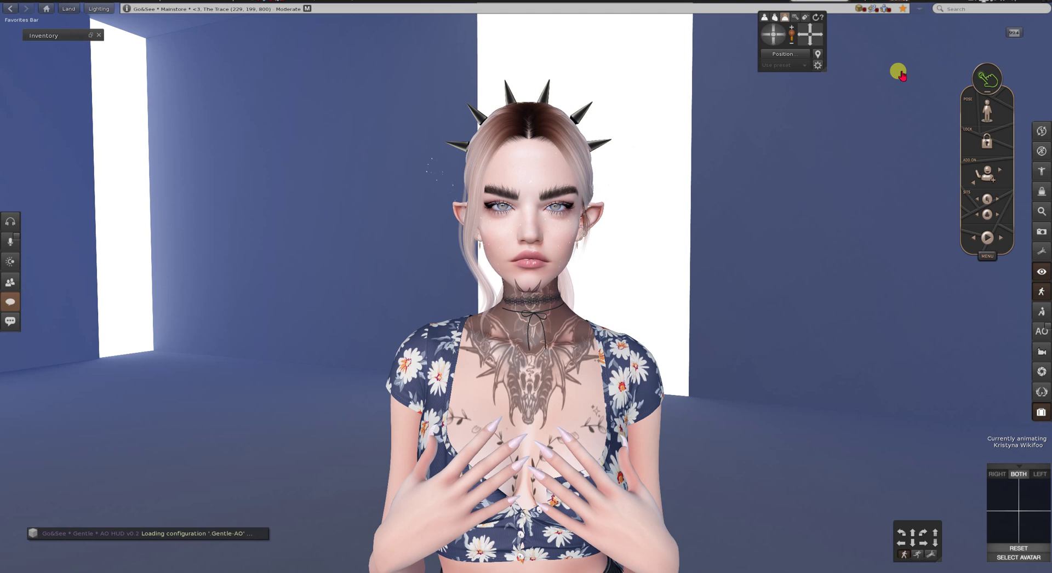
click(9, 302)
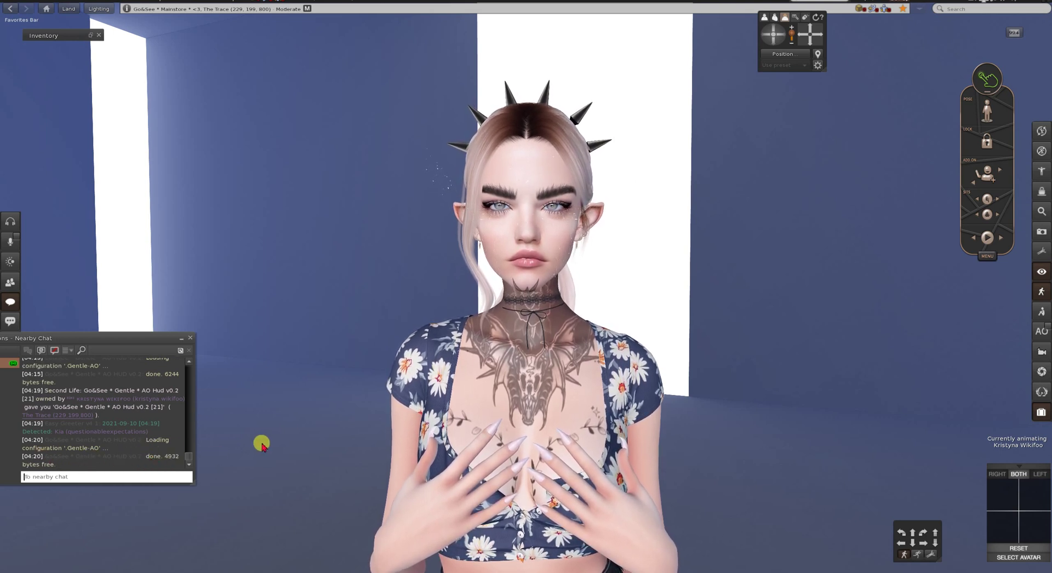
click(181, 342)
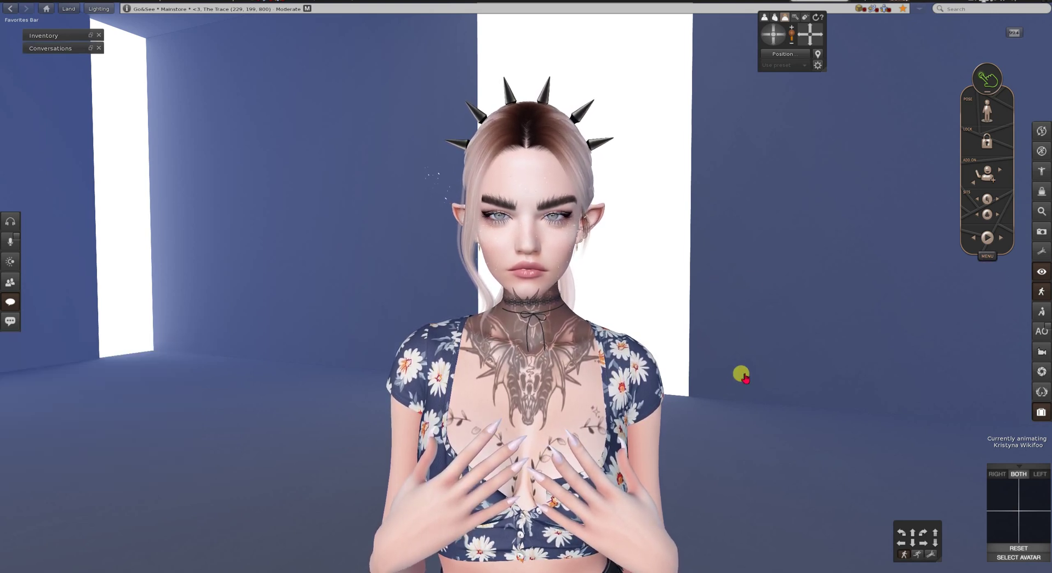
Set the AO's standing timer to 60 and its standing animation mode to Random.
click(988, 257)
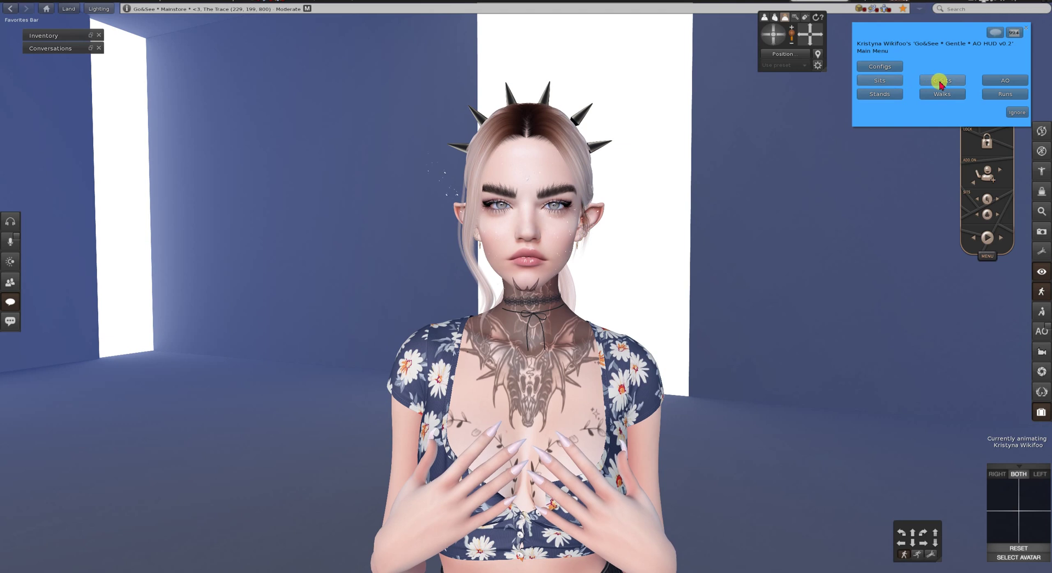
click(871, 96)
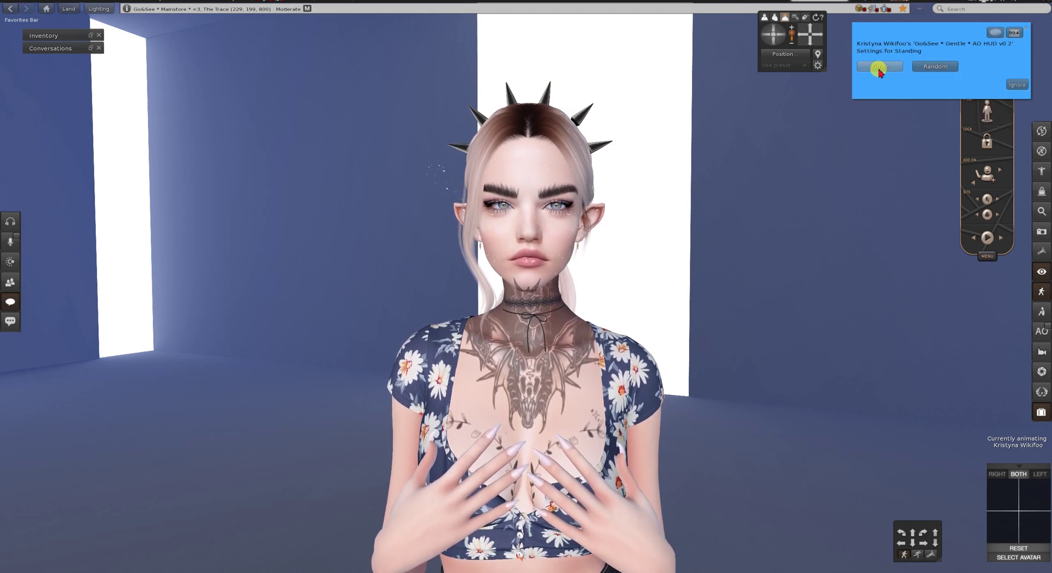
click(875, 67)
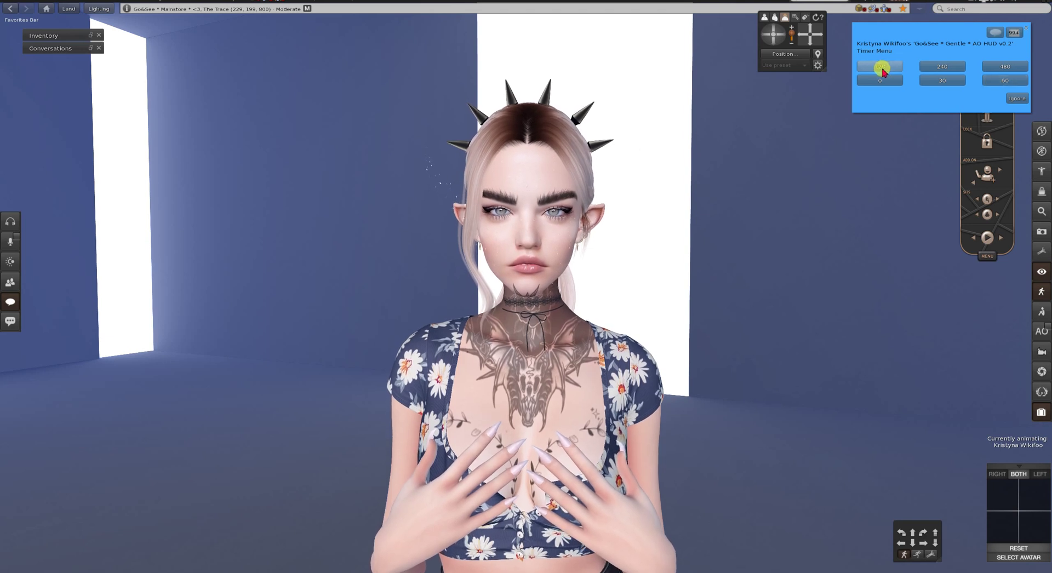
click(990, 81)
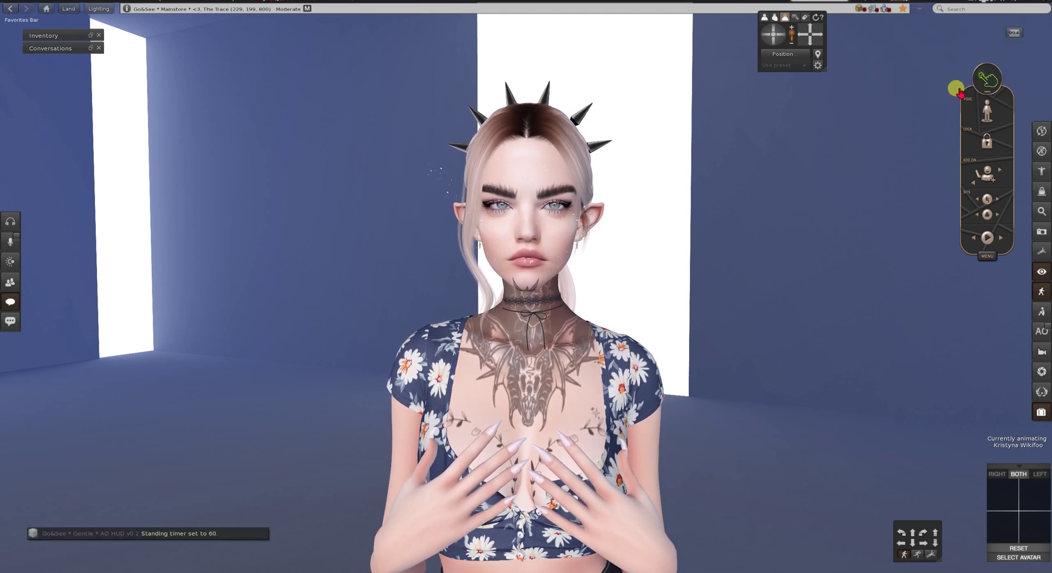
click(988, 256)
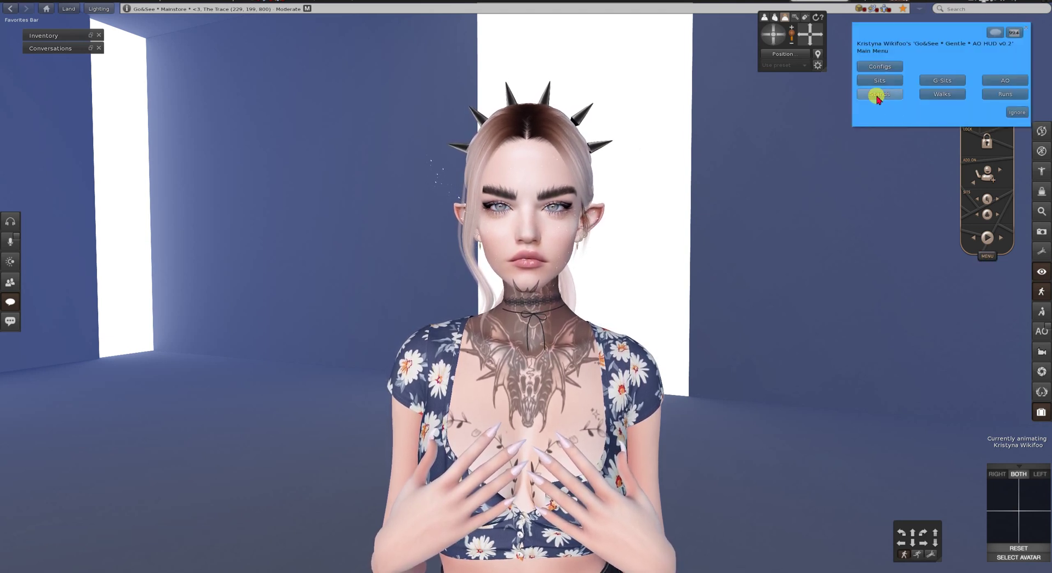
click(878, 95)
click(927, 66)
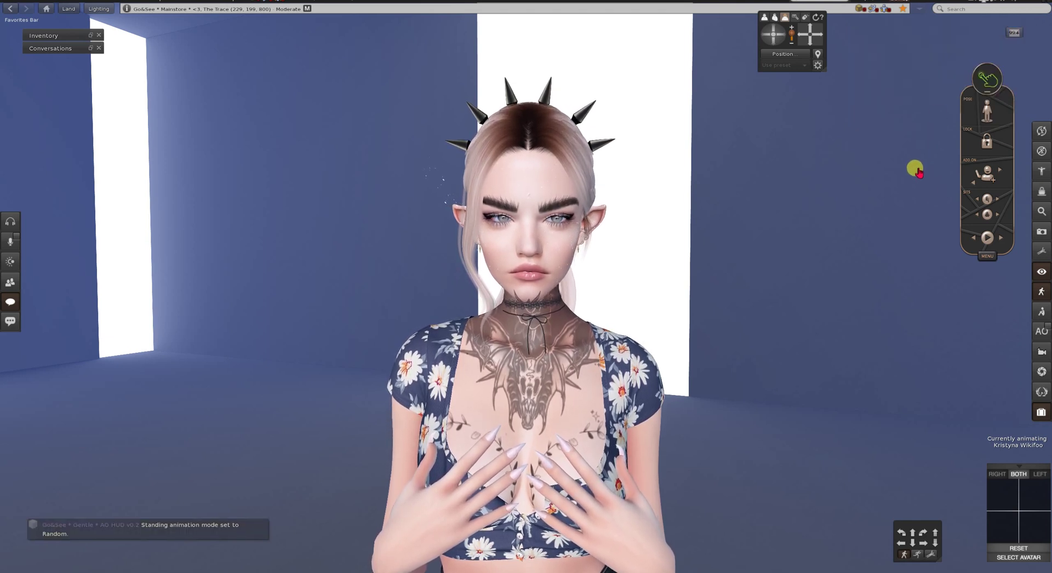
Review the AO's standing settings for the available animation mode, and dismiss the dialog.
click(982, 273)
click(892, 90)
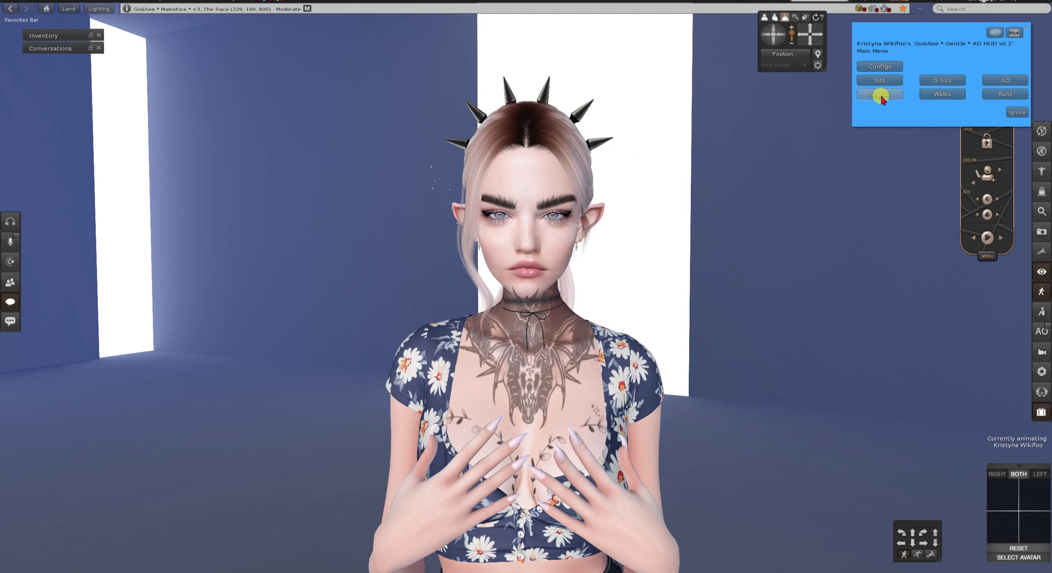
click(926, 67)
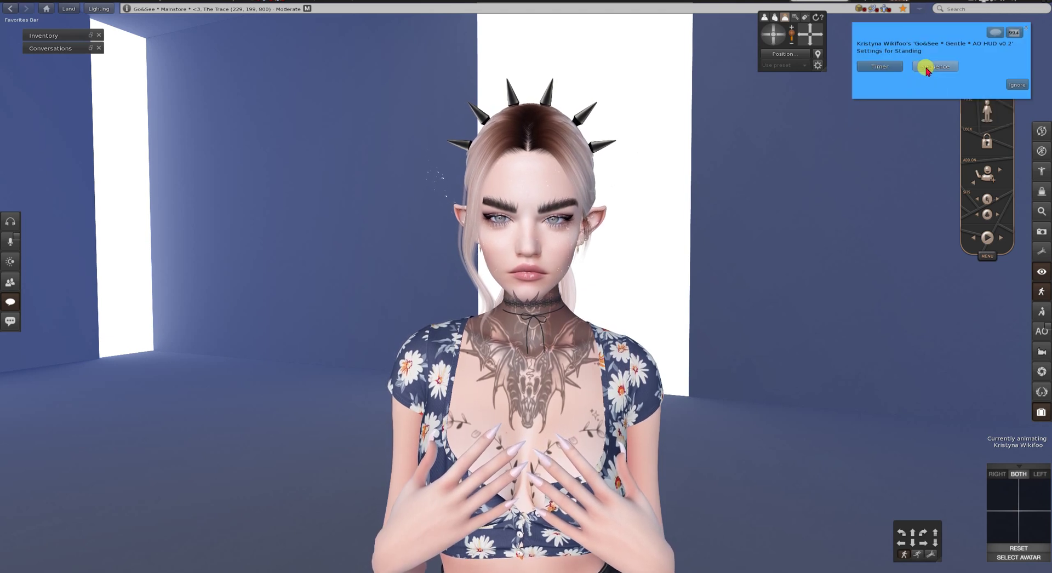
click(1017, 85)
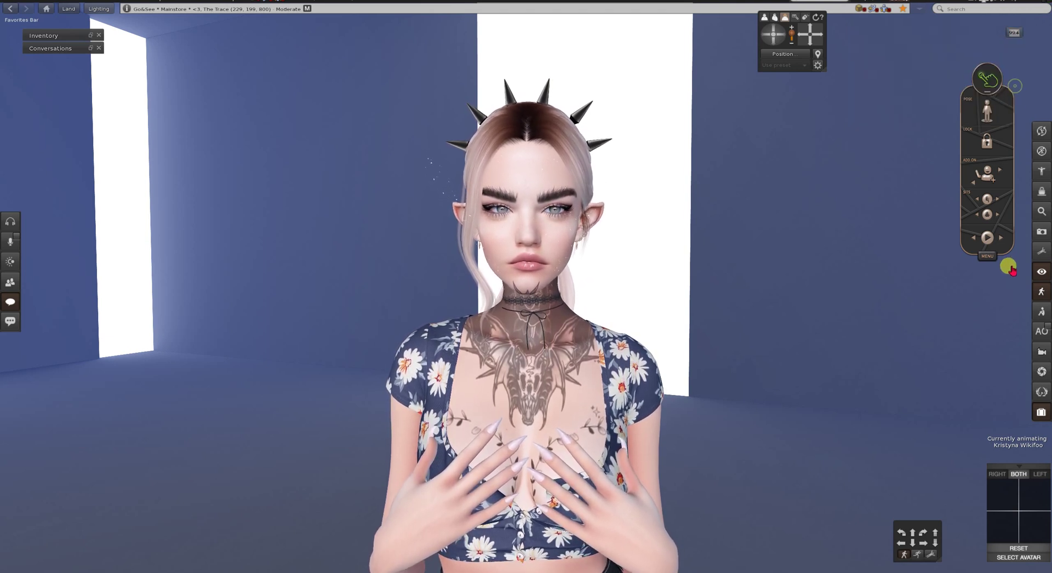
Set the AO's walking timer to 60 and its walking animation mode to Random.
click(988, 262)
click(919, 97)
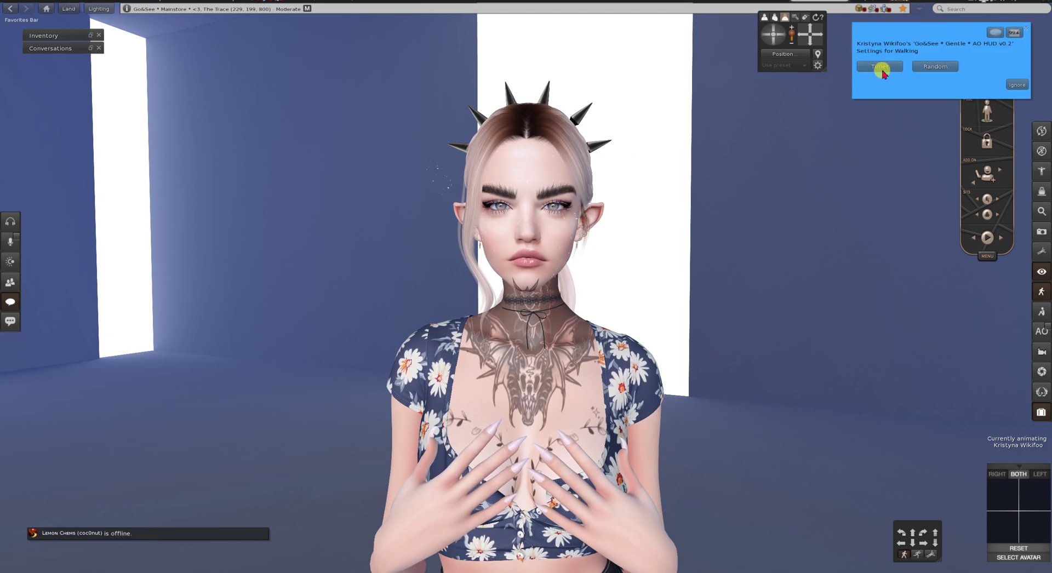
click(879, 70)
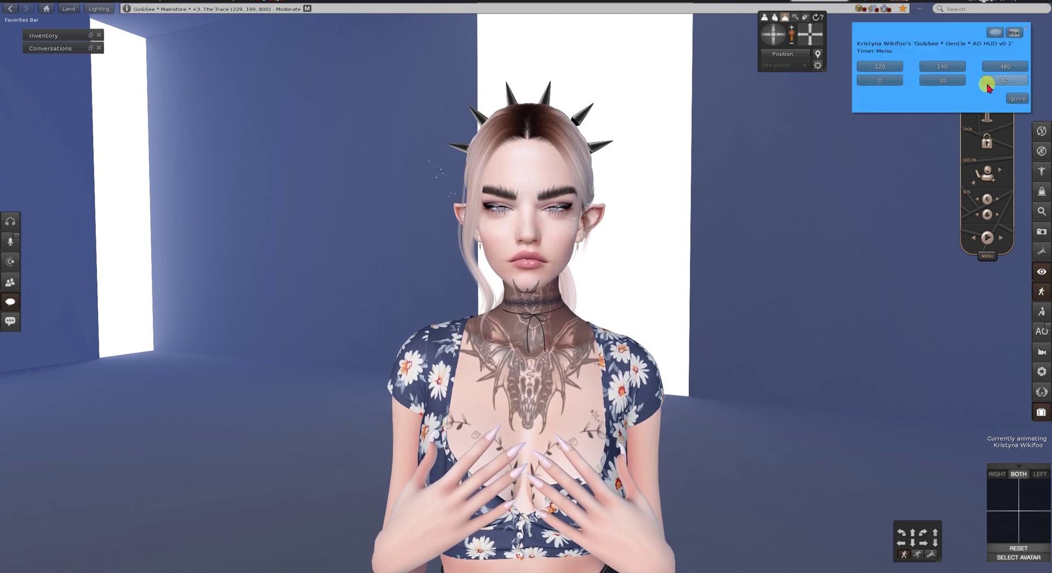
click(989, 86)
click(997, 254)
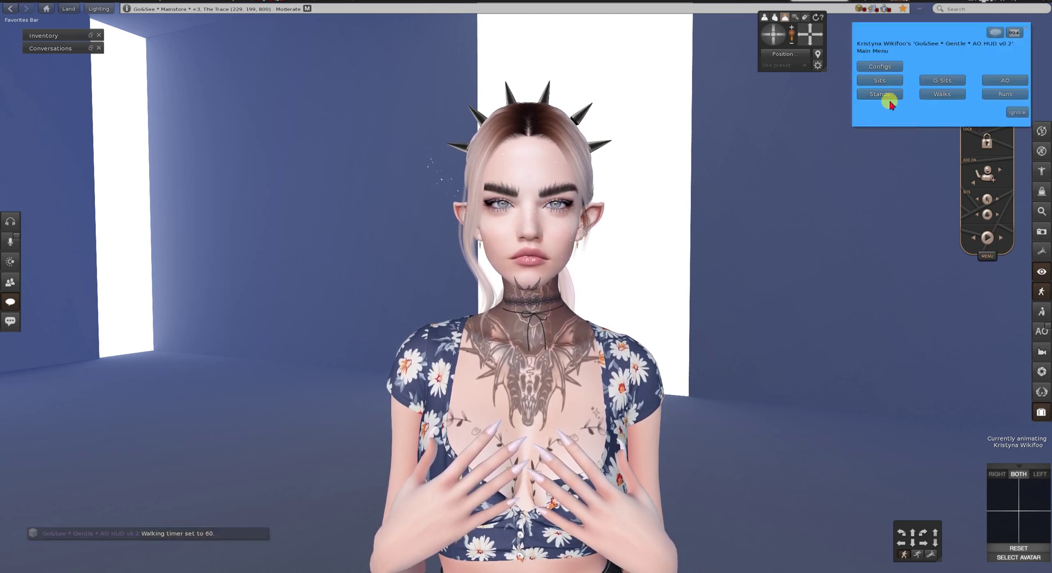
click(938, 99)
click(932, 67)
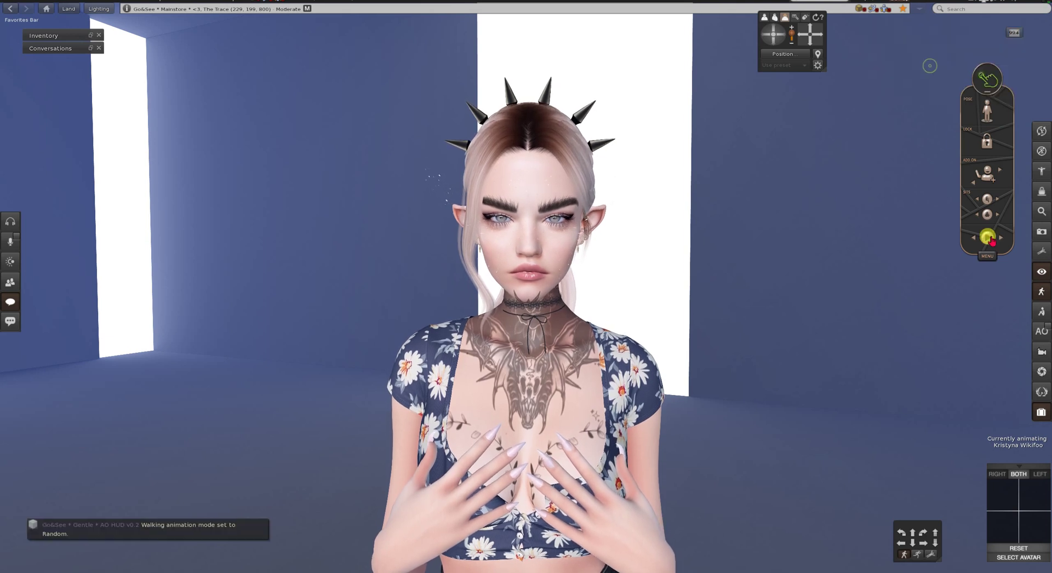
Set the AO's running timer to 60.
click(988, 255)
click(998, 96)
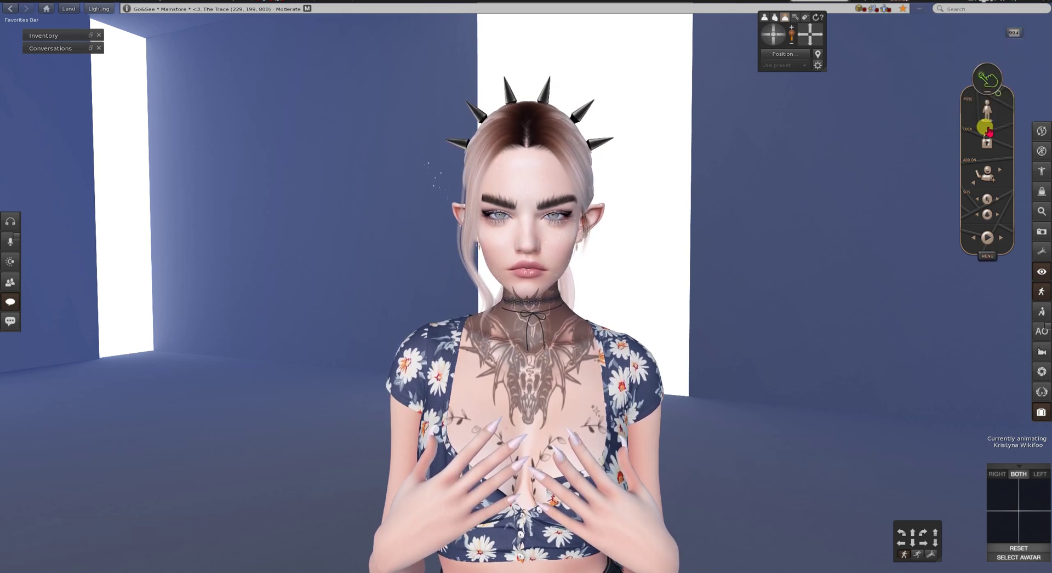
click(873, 65)
click(993, 83)
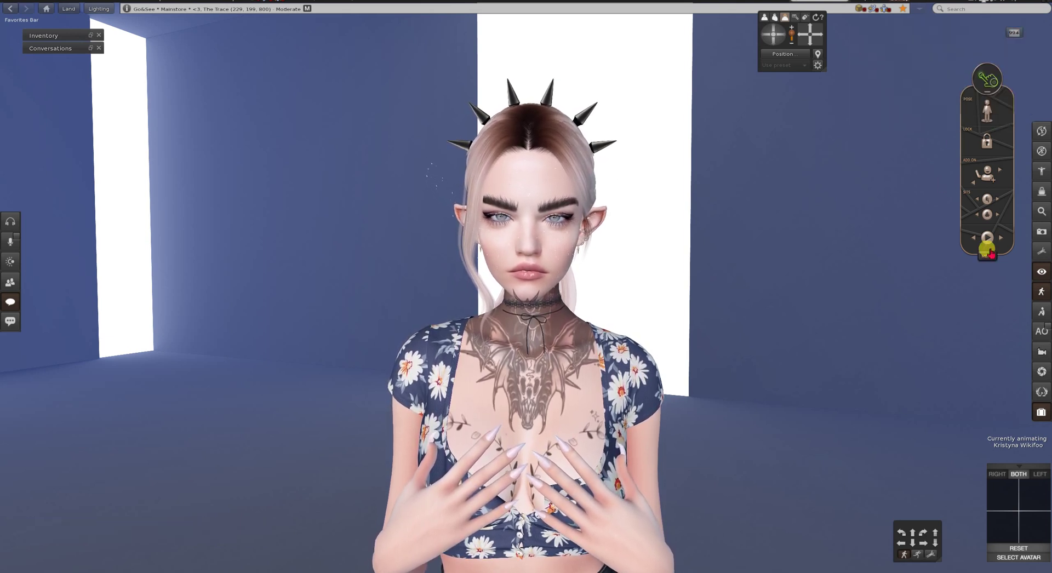
Set the AO's running animation mode to Random.
click(987, 255)
click(1011, 94)
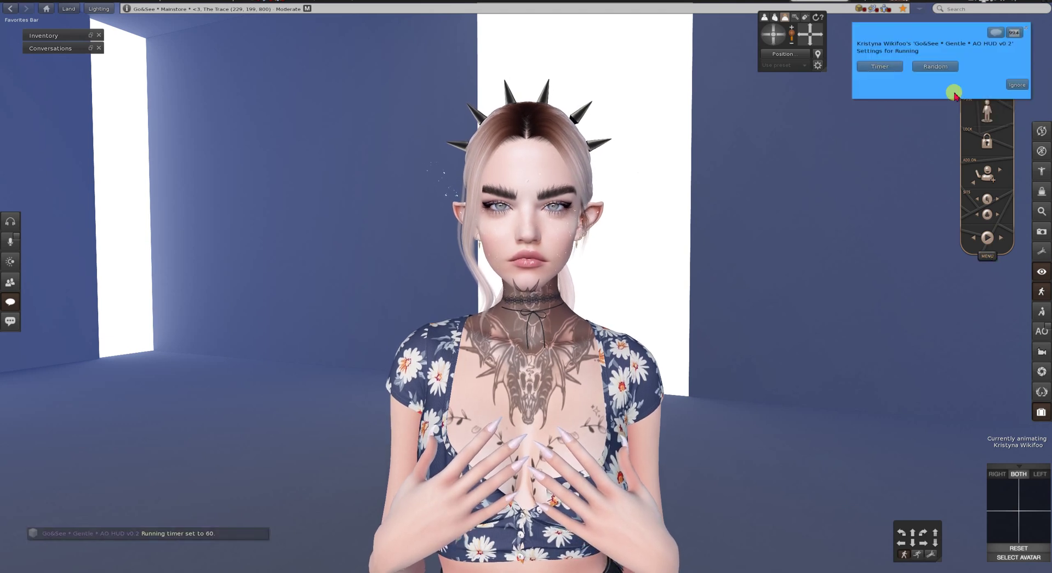
click(939, 67)
Set the AO's sitting timer to 60 and its sitting animation mode to Random.
click(990, 257)
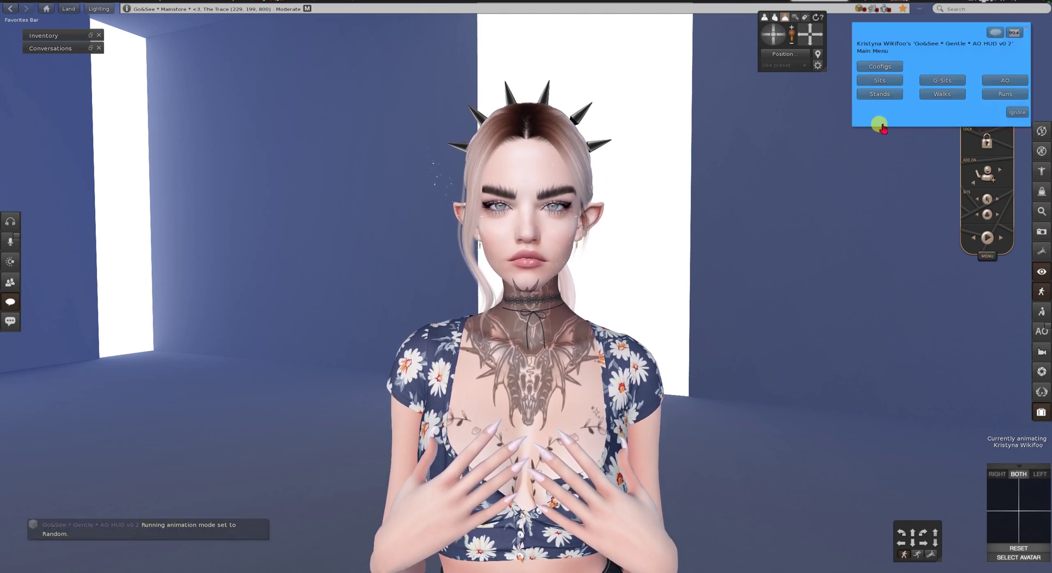
click(875, 74)
click(880, 66)
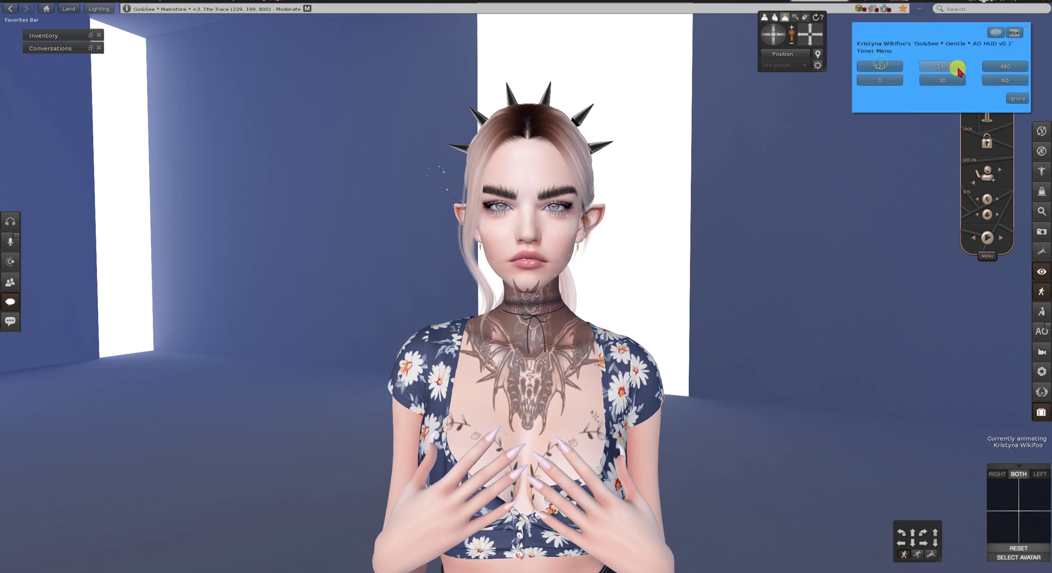
click(993, 82)
click(885, 83)
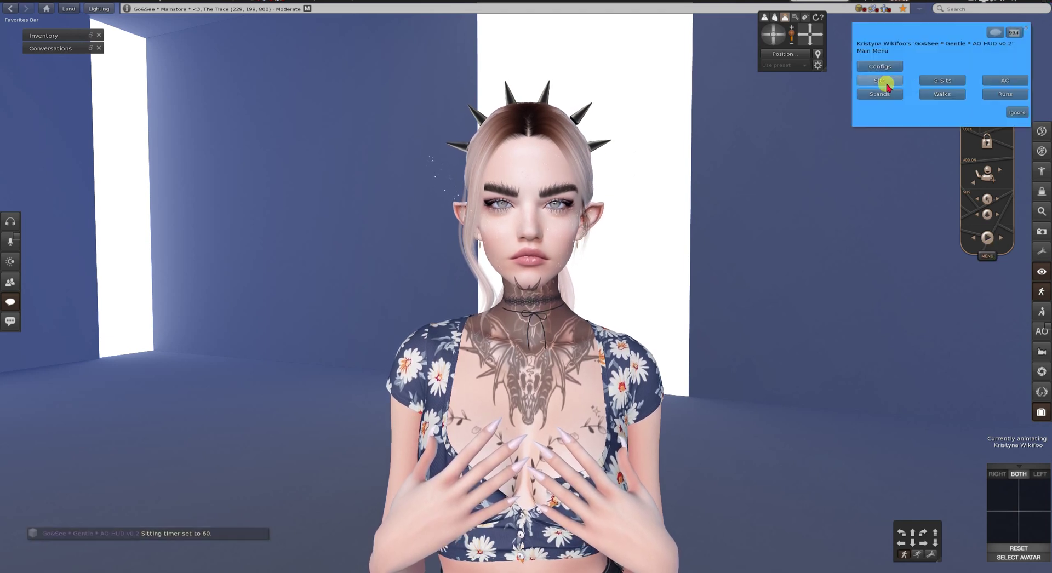
click(937, 68)
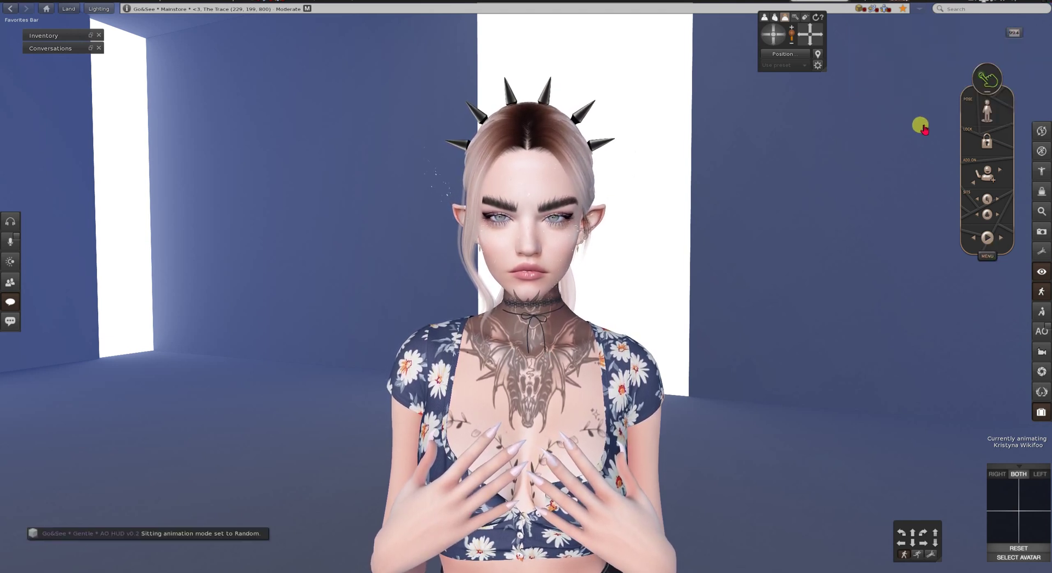
Set the AO's ground-sitting timer to 60.
click(988, 255)
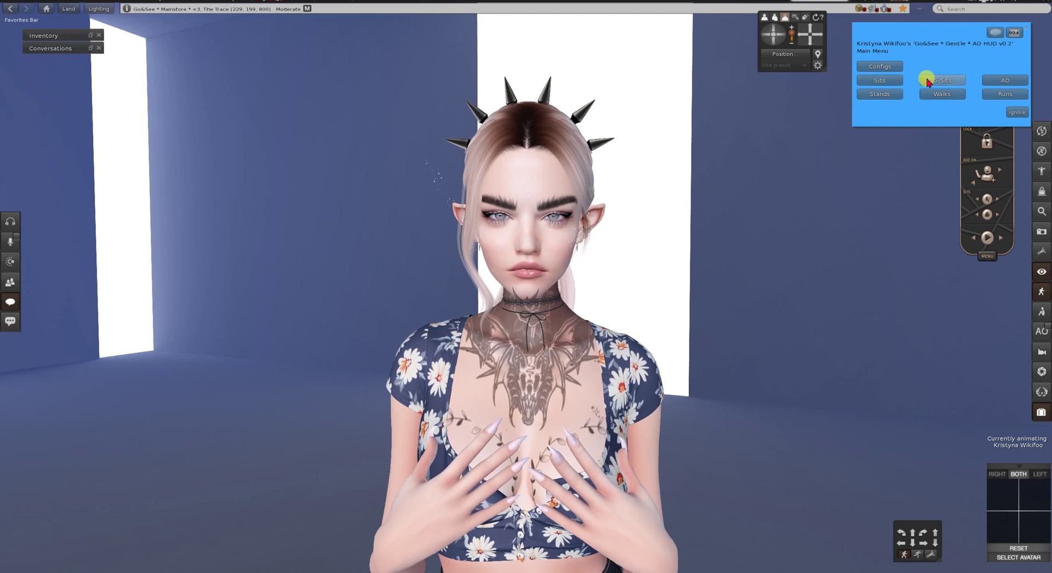
click(931, 81)
click(884, 65)
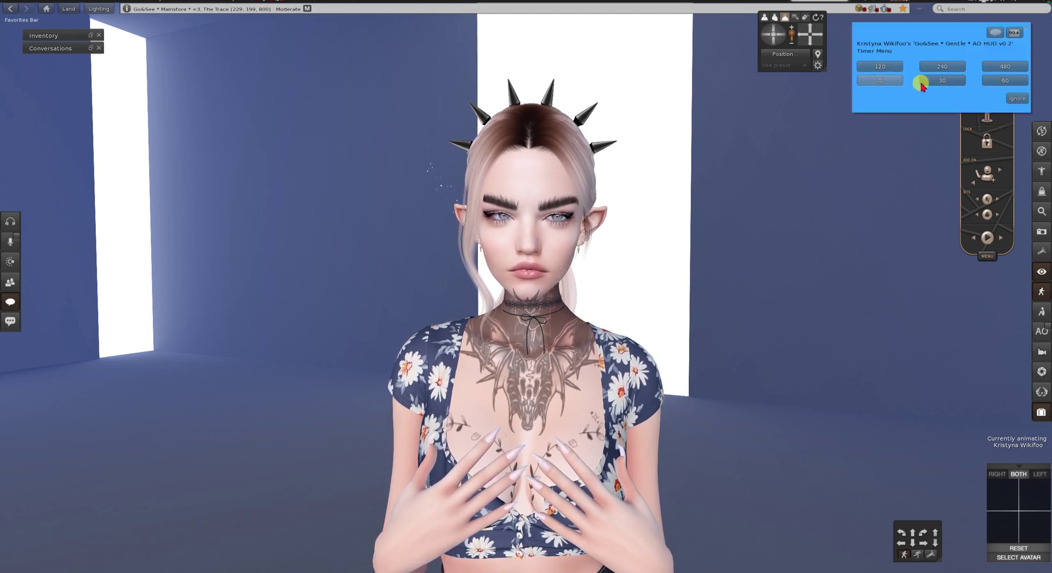
click(1003, 82)
Set the general AO timer to 60.
click(989, 258)
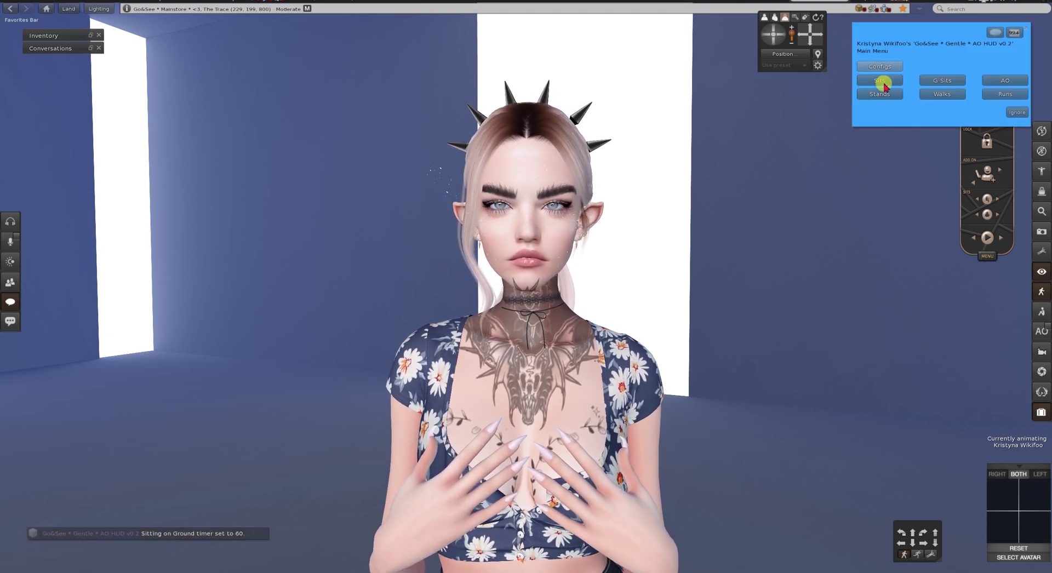
click(1007, 81)
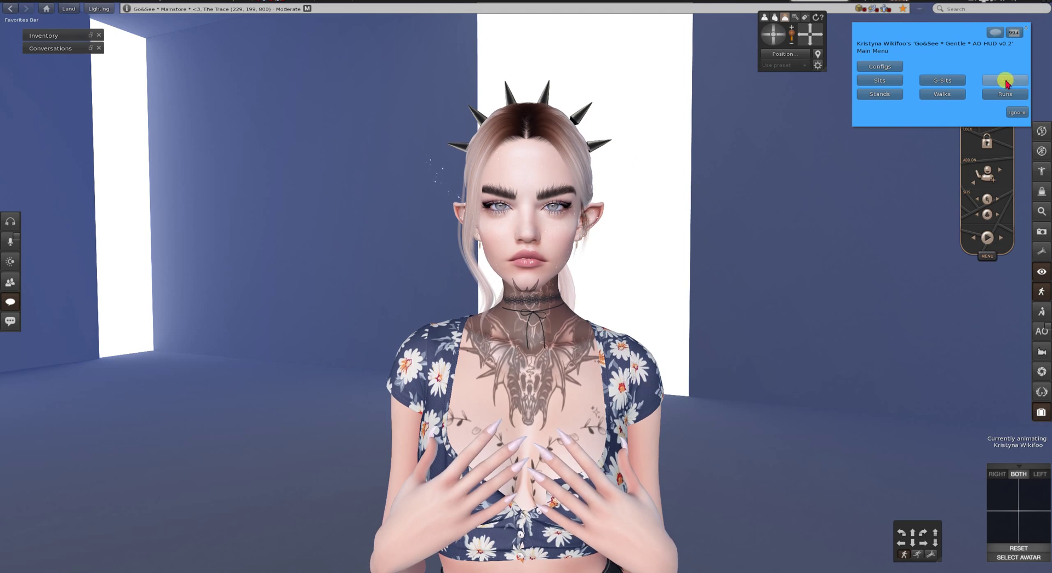
click(1005, 81)
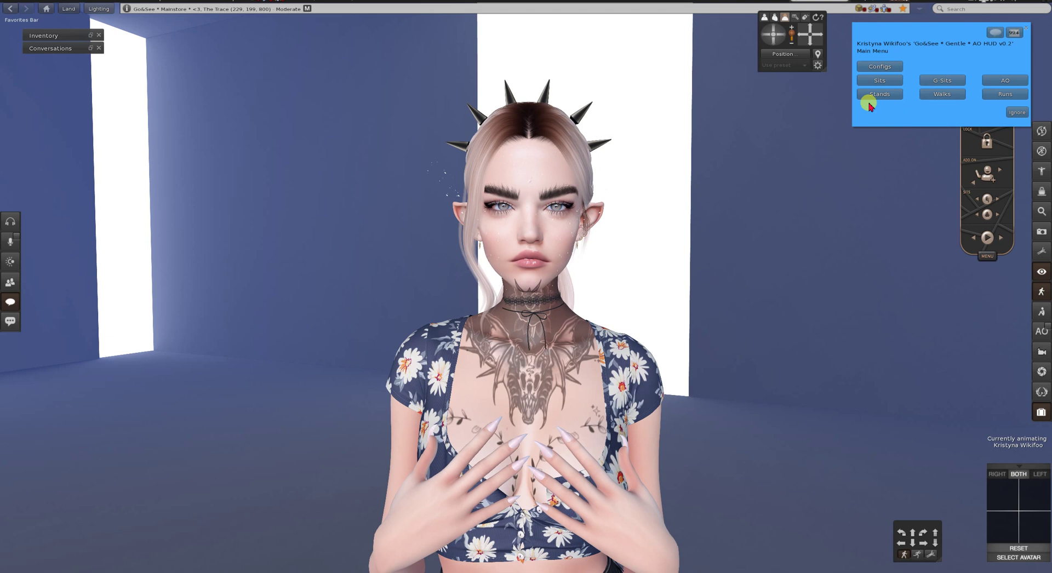
click(988, 81)
click(877, 68)
click(1001, 81)
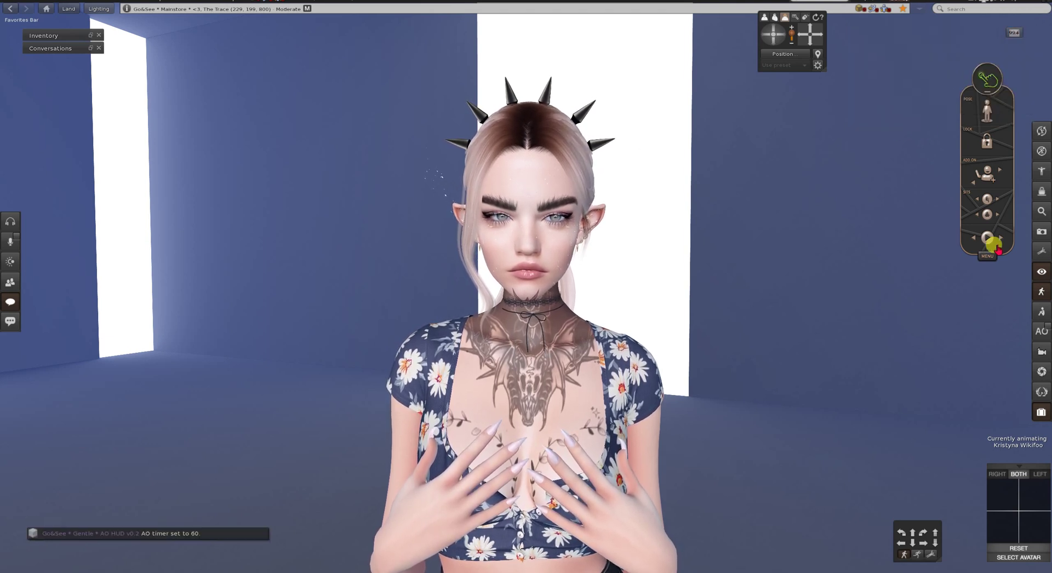
Walk the avatar around the room, turning both ways, to check the walking animation.
click(863, 310)
scroll(684, 426, down, 5)
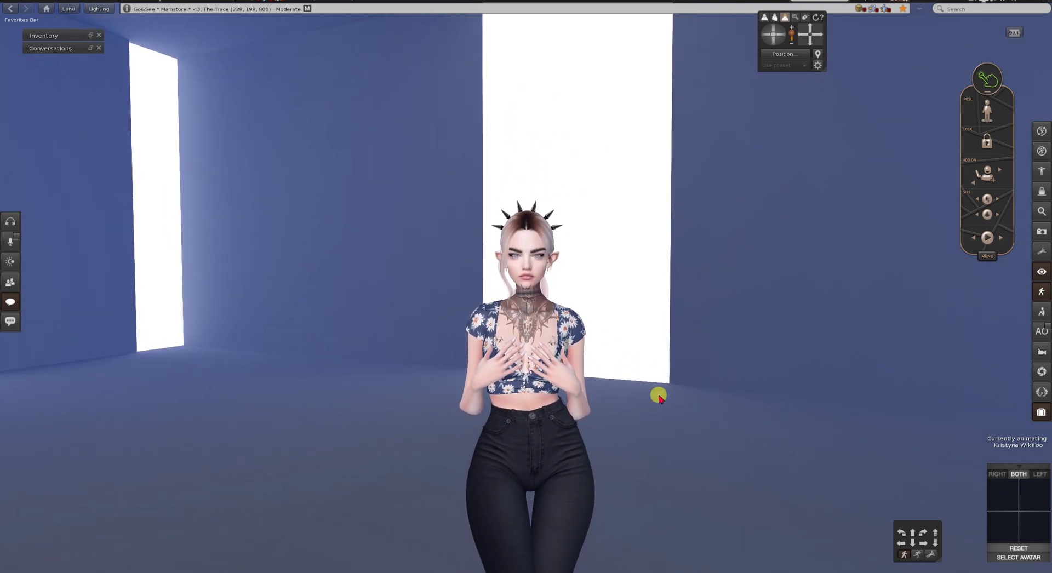
key(Up)
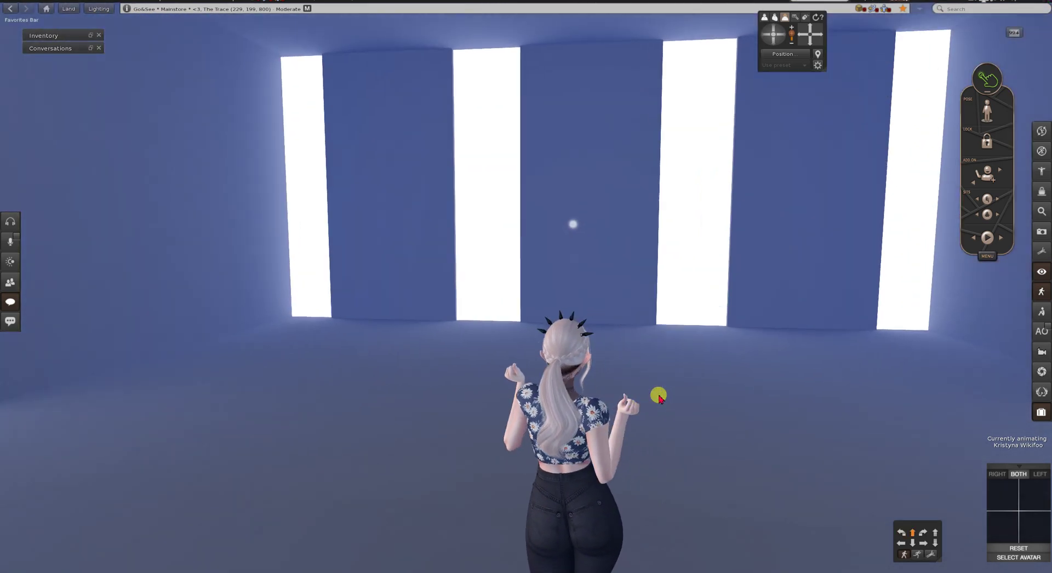
key(Right)
key(Right)
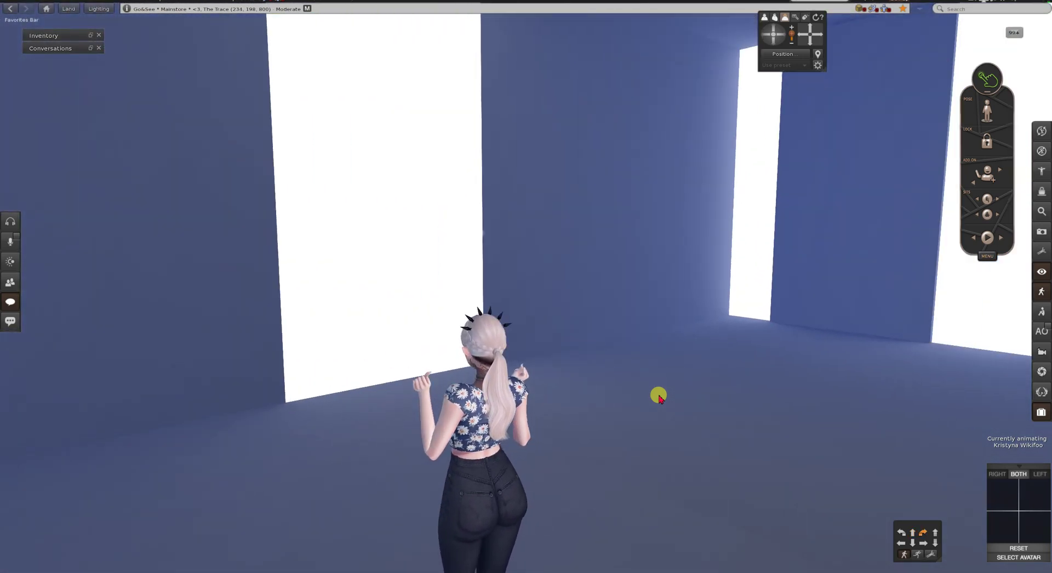
key(Left)
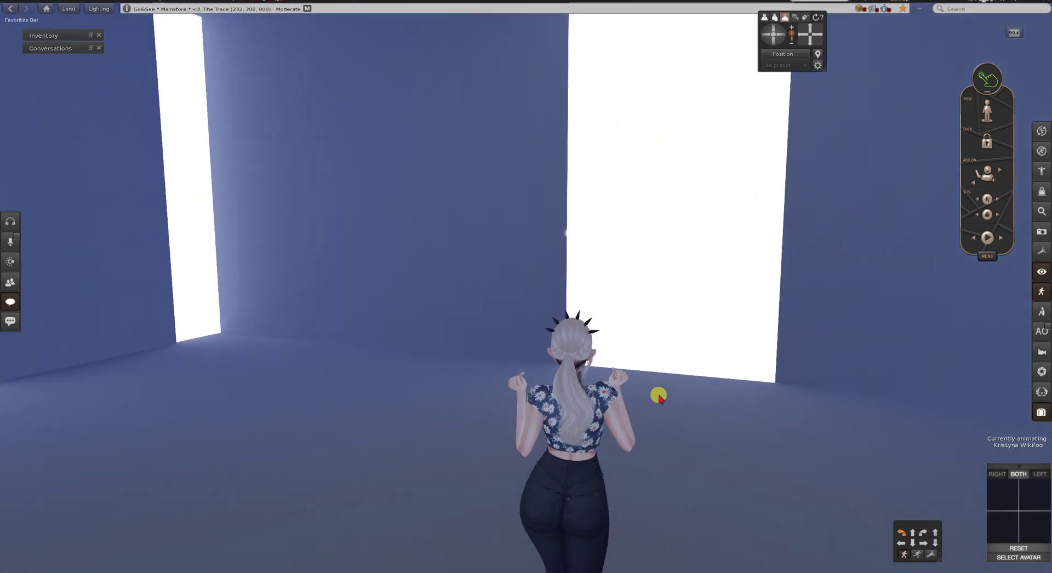
key(Left)
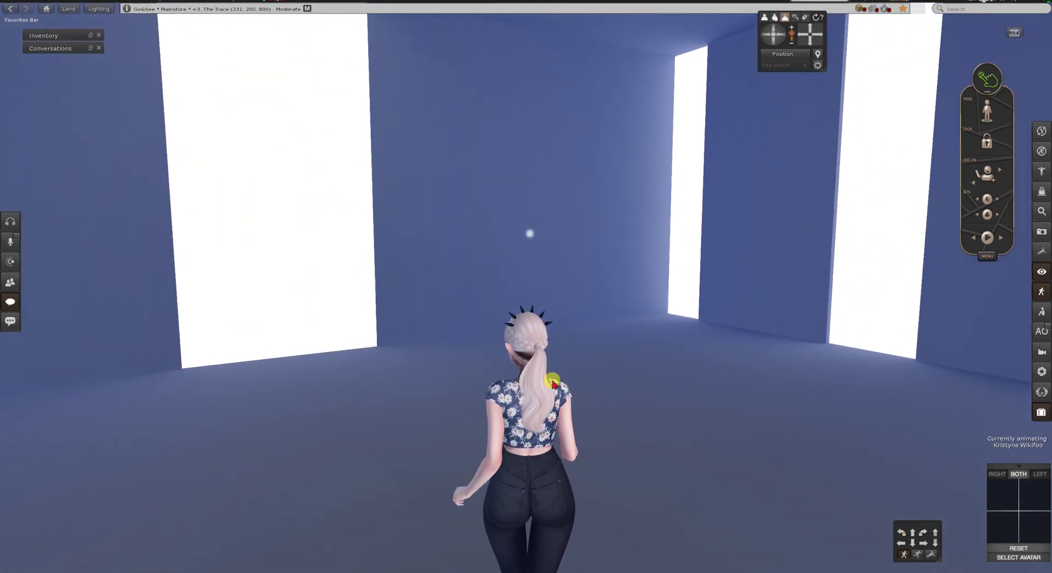
View the avatar from the front and preview the next and previous standing animations with the HUD.
drag(537, 403, 134, 379)
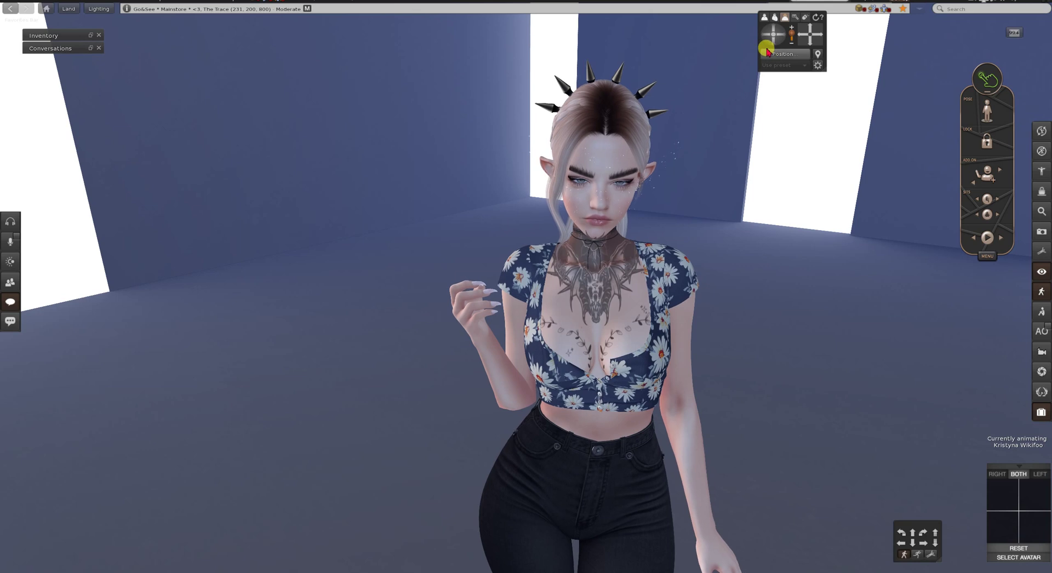
click(772, 40)
click(774, 27)
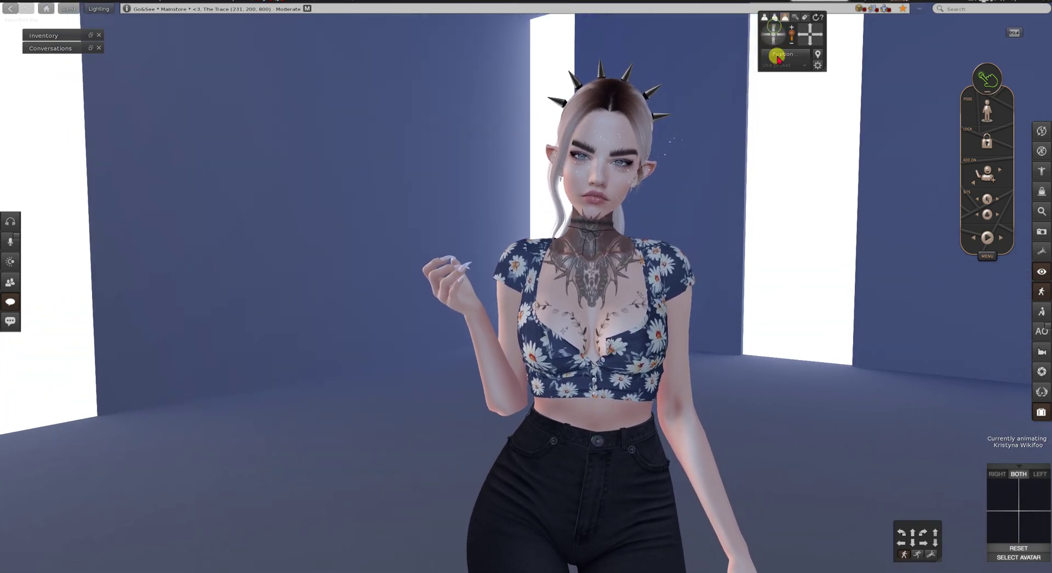
click(990, 242)
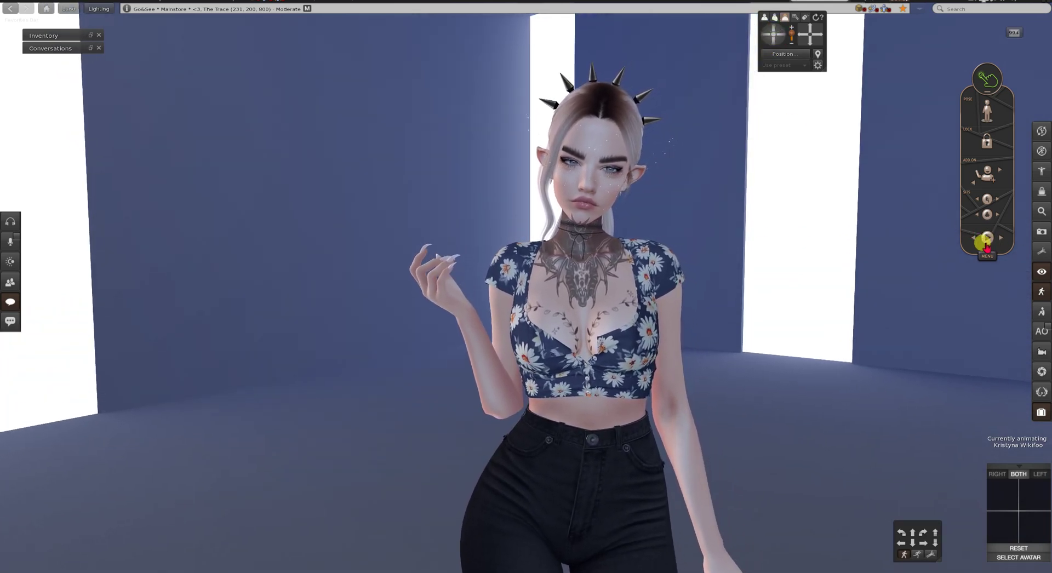
click(1000, 240)
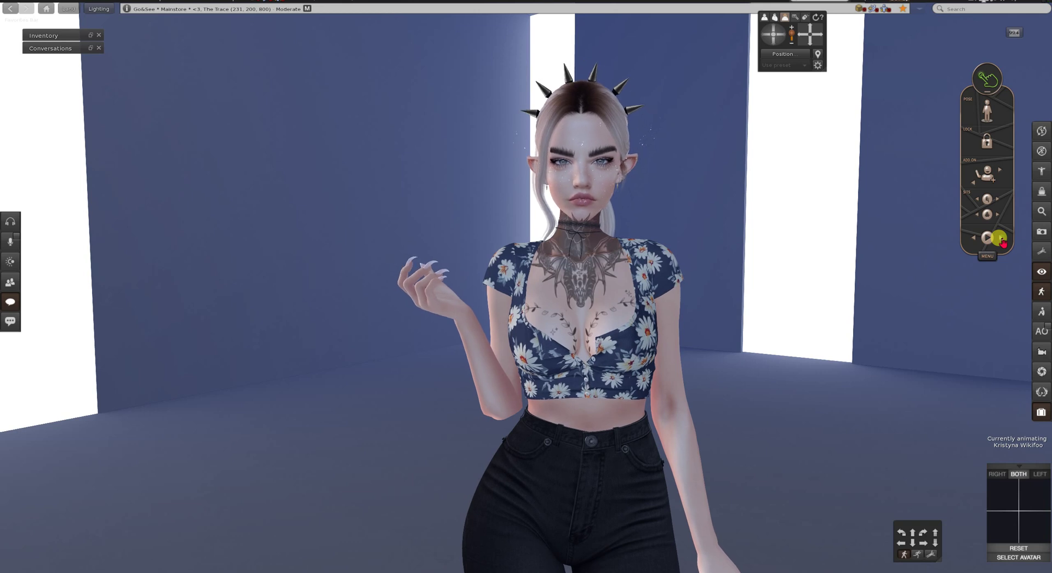
click(971, 238)
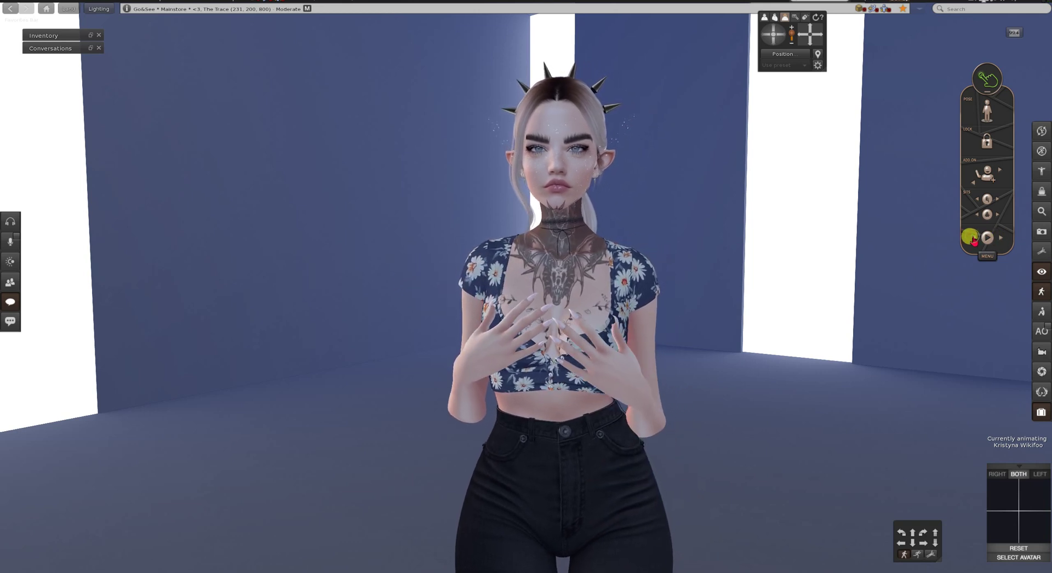
click(989, 241)
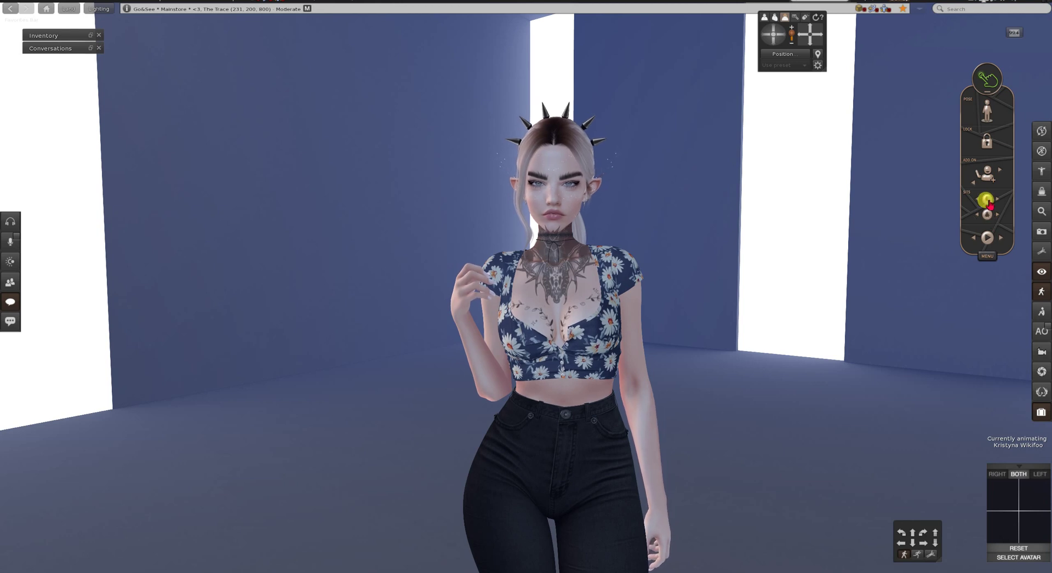
Show the nearby chat log, and switch the AO's sit override off and back on.
click(10, 301)
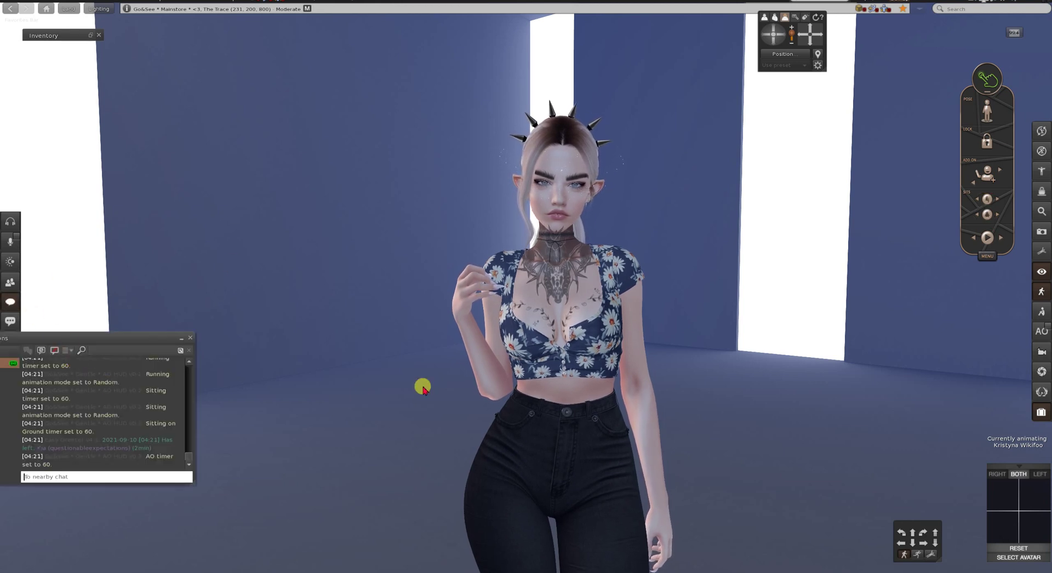
click(989, 199)
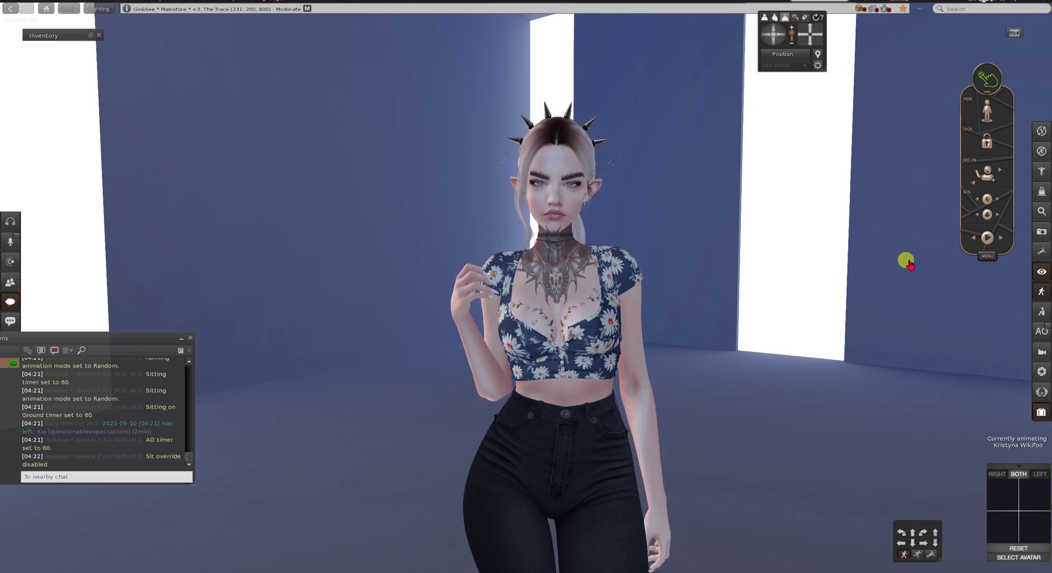
click(989, 203)
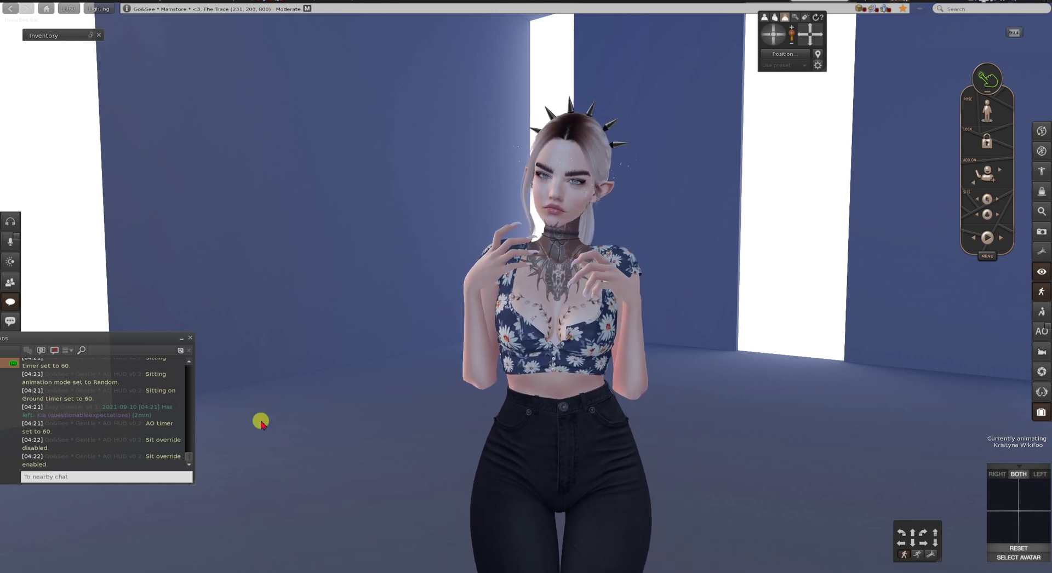
Switch the AO's ground sit override off and back on, and minimize the chat log.
click(988, 217)
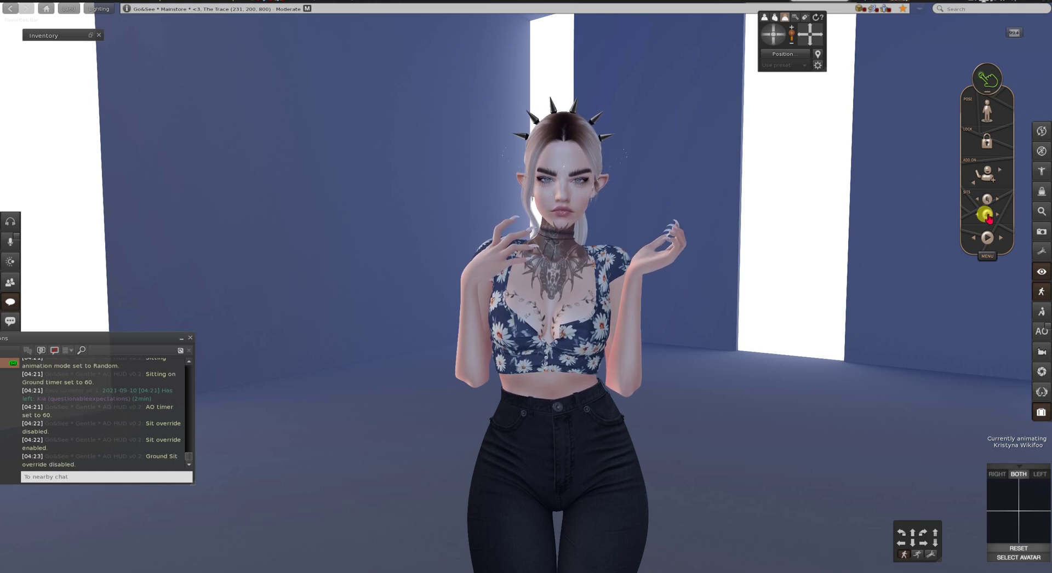
click(989, 220)
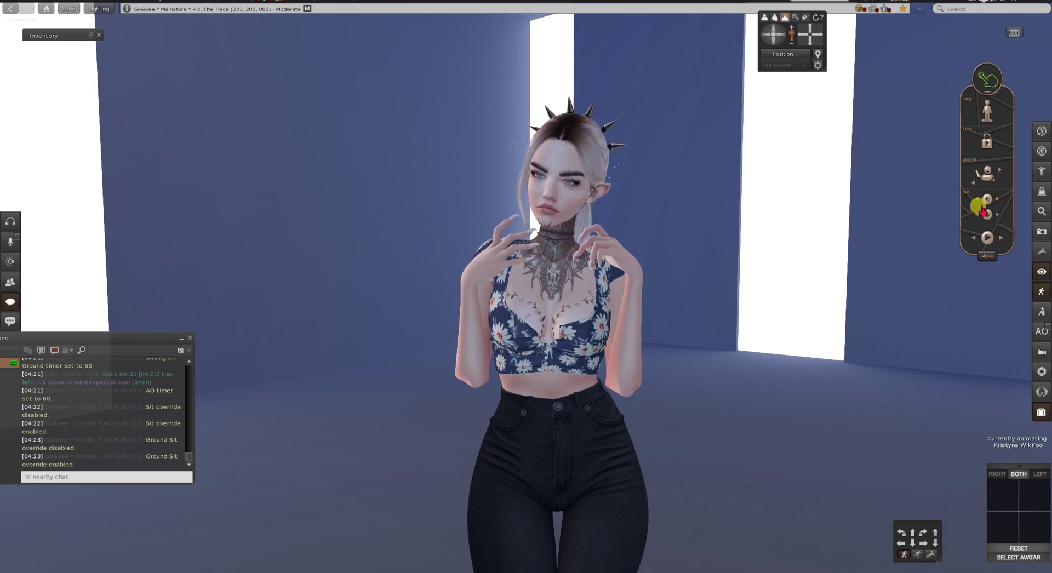
click(180, 342)
Frame the avatar's upper body and try the HUD's head and hands add-on.
scroll(506, 110, up, 2)
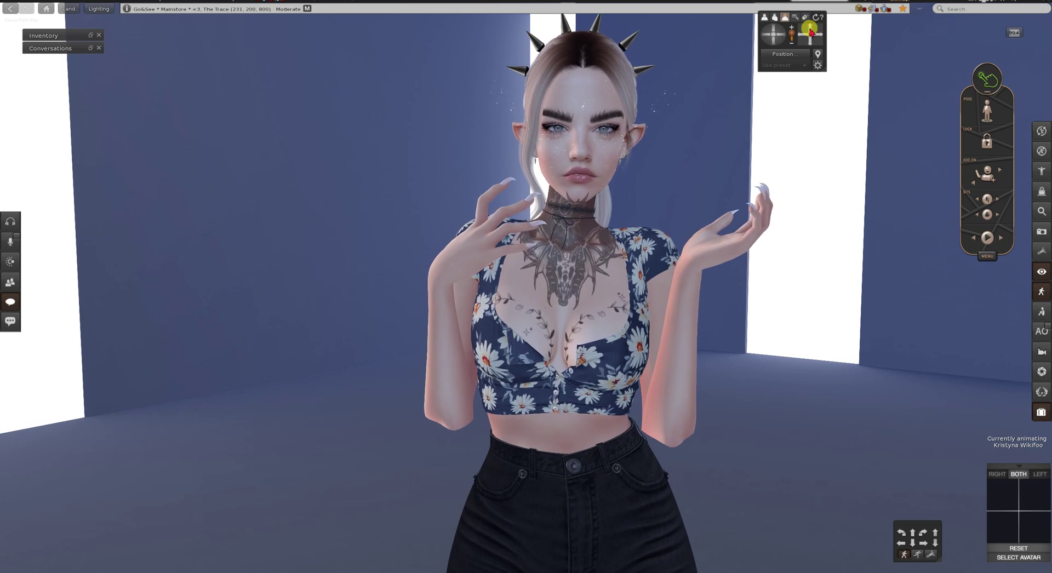
click(812, 30)
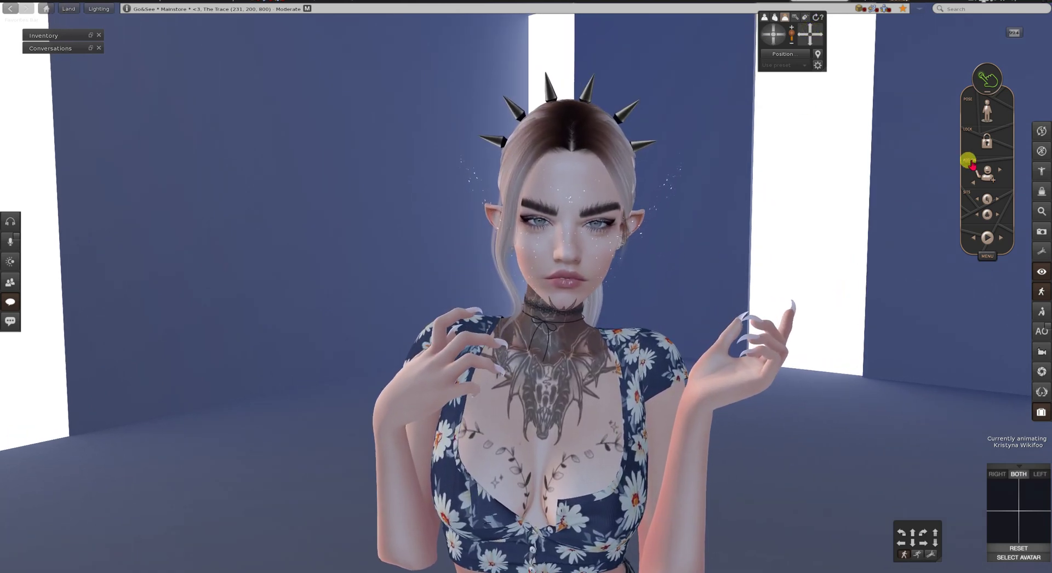
click(983, 169)
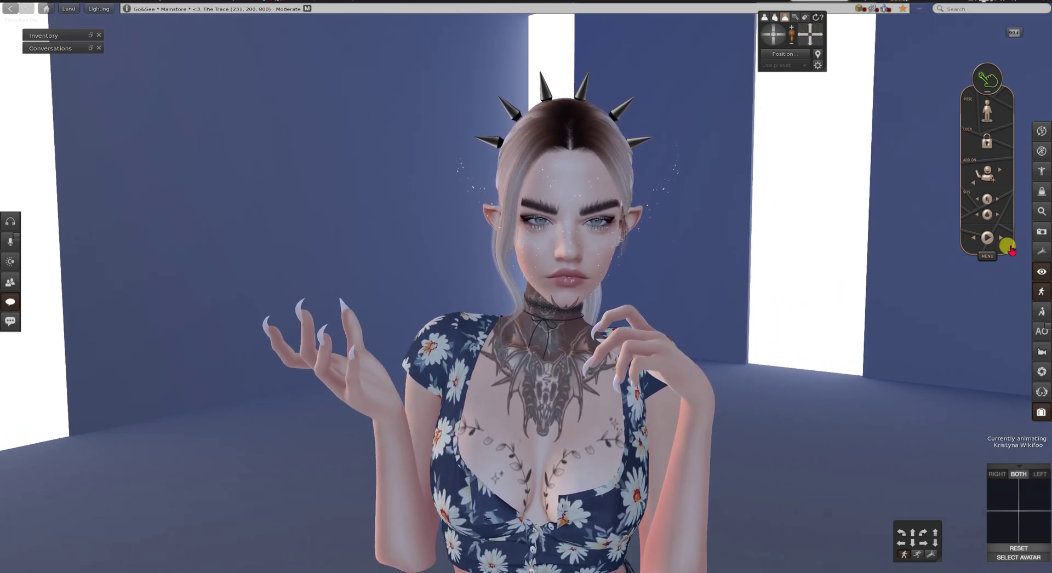
click(810, 45)
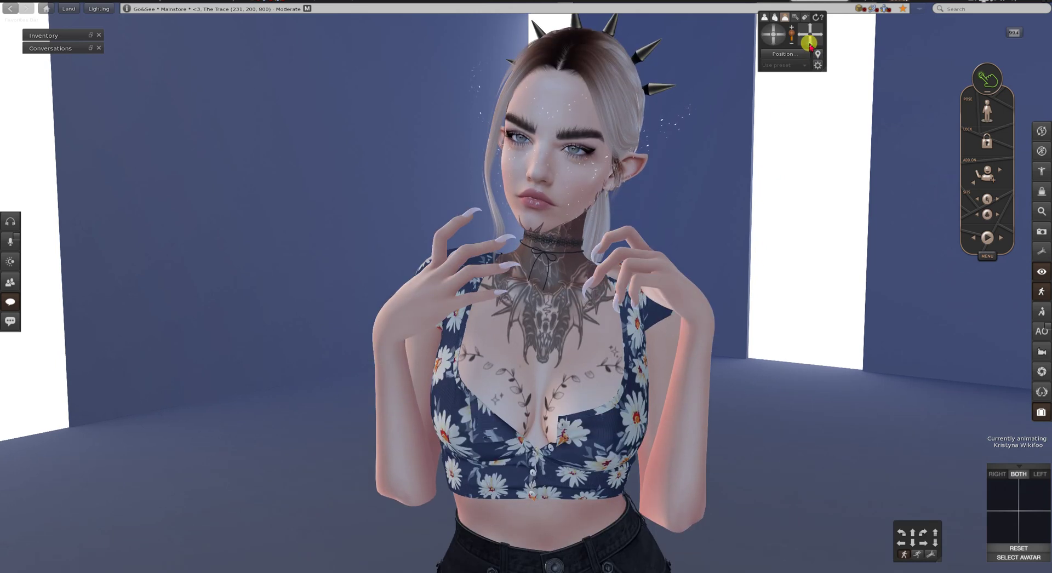
click(987, 173)
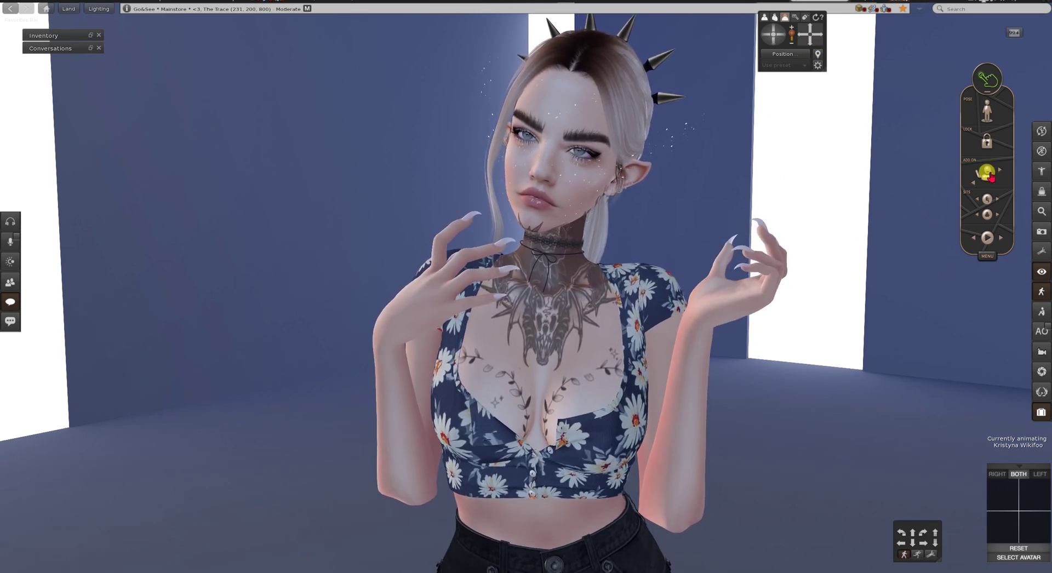
Bring up the head and hands add-on's config list and load the Chancy.a config.
click(987, 177)
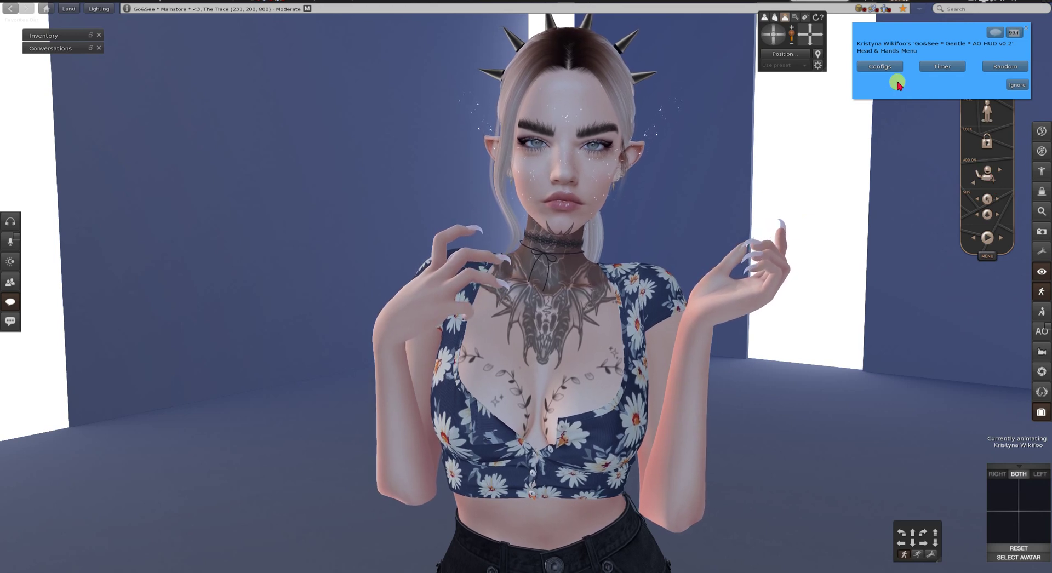
click(882, 67)
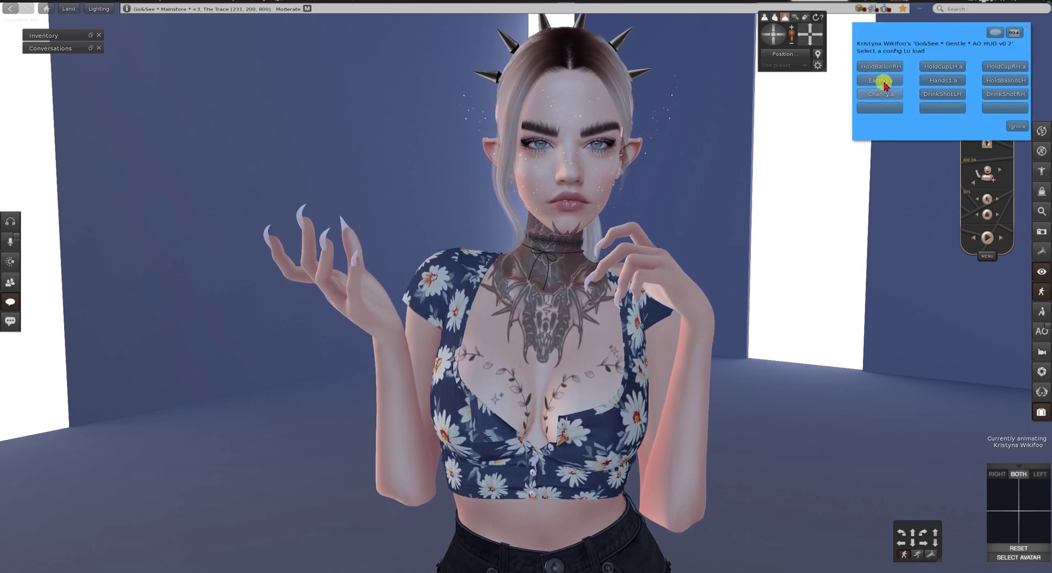
click(884, 81)
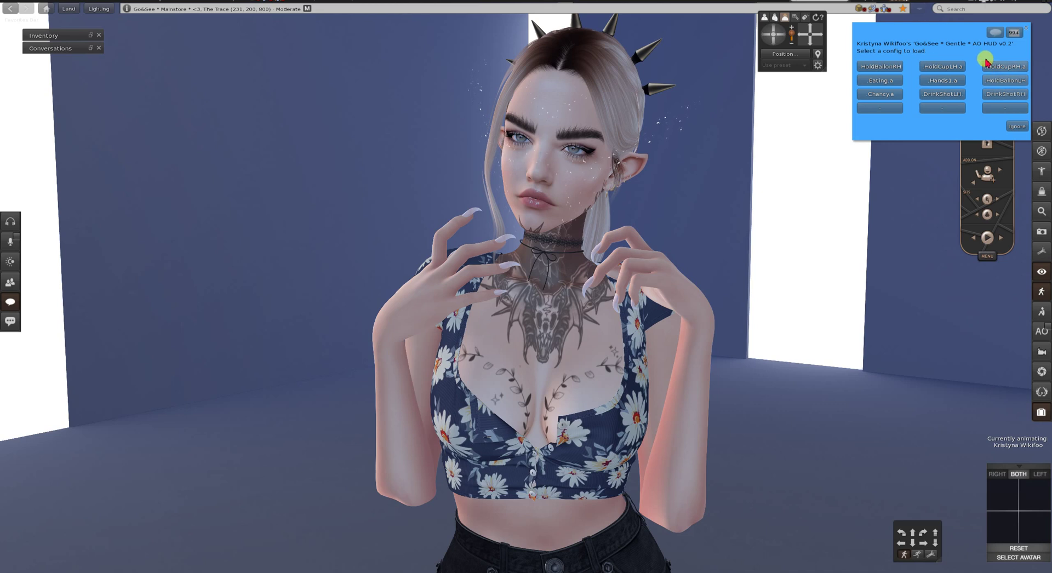
click(888, 94)
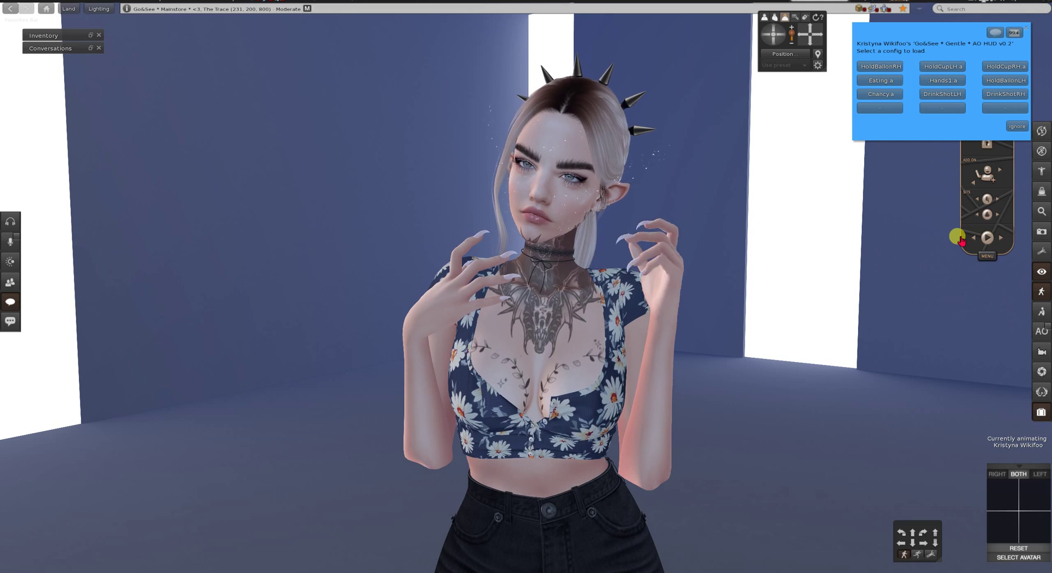
click(875, 95)
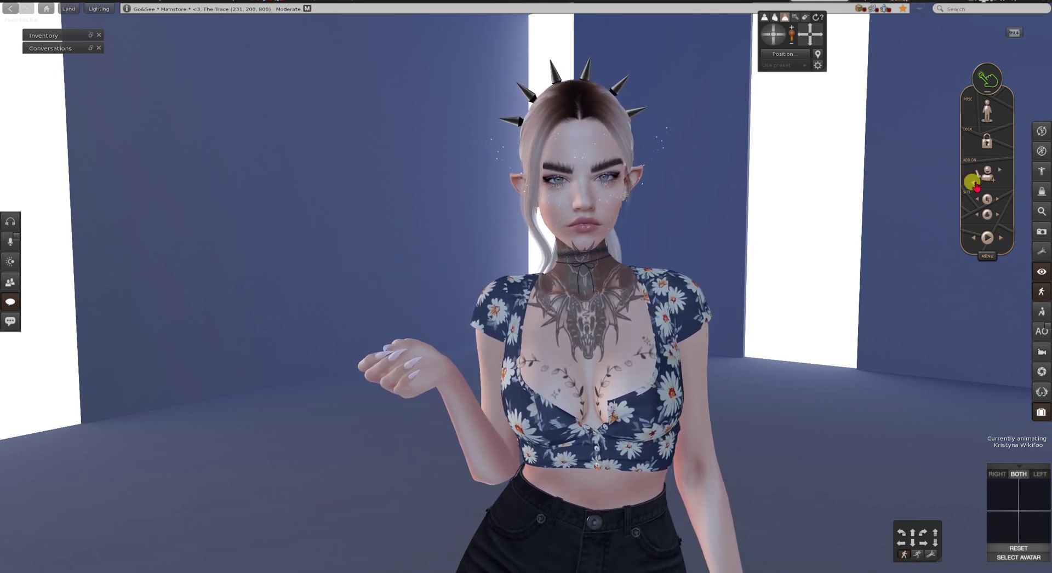
Switch to the previous head and hands animation and set the add-on's timer to 60.
click(975, 185)
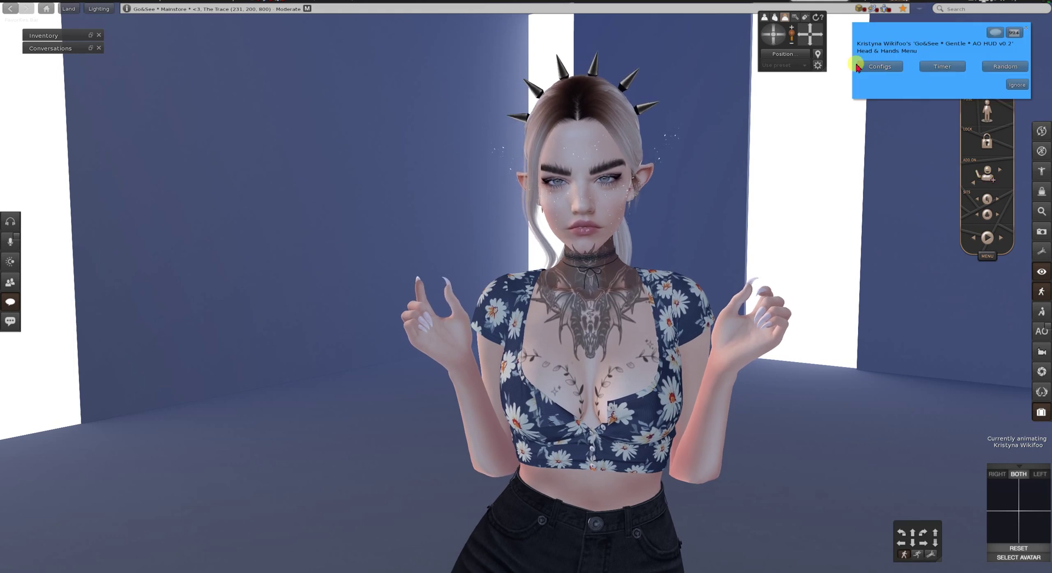
click(881, 67)
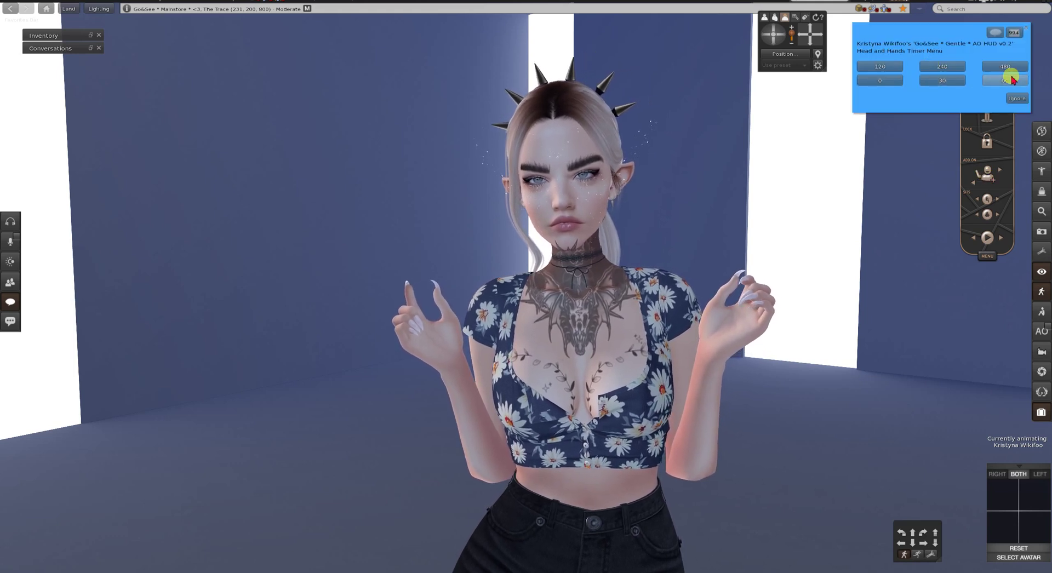
click(1006, 82)
click(988, 128)
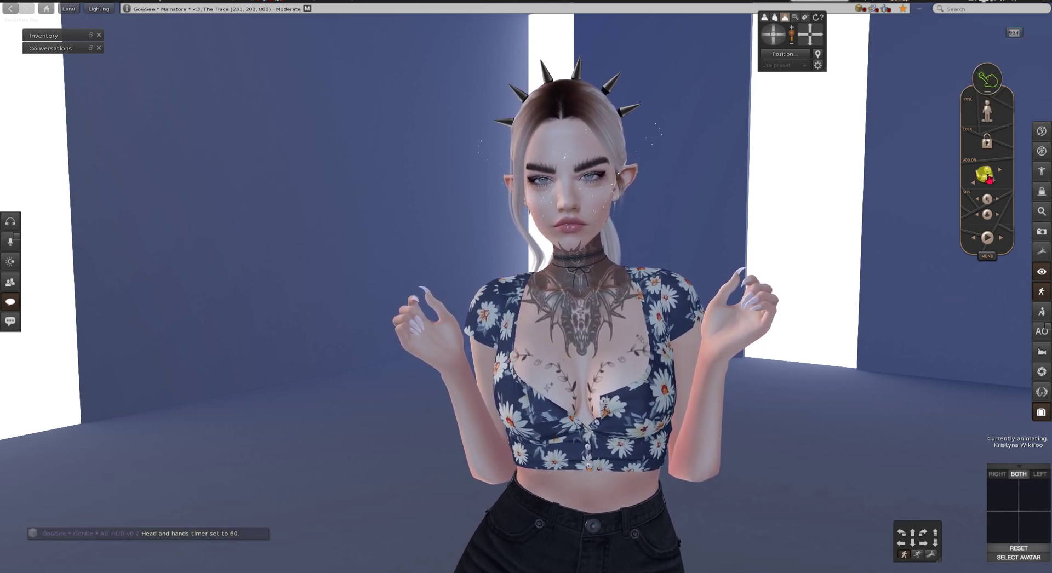
Set the head and hands add-on's animation mode to Random.
click(932, 81)
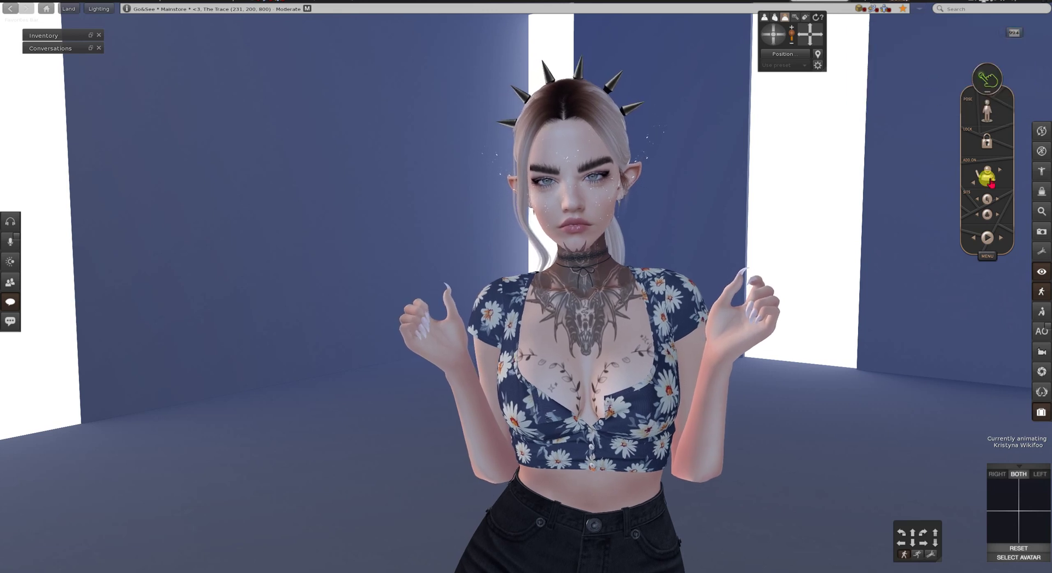
click(973, 115)
click(946, 67)
click(1005, 66)
click(991, 96)
Review the head and hands configs available to load and dismiss the list without choosing one.
click(987, 178)
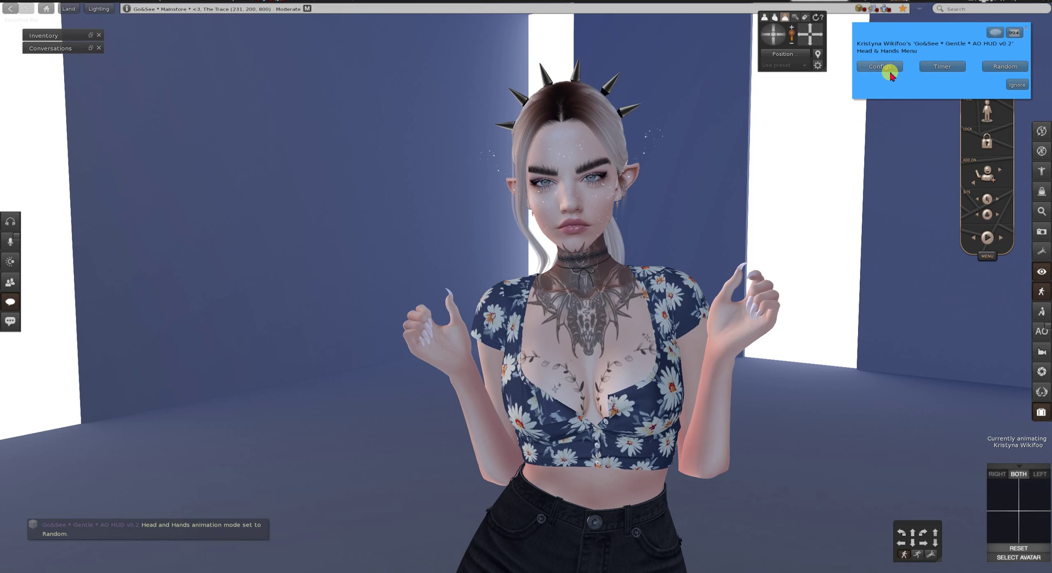
click(882, 69)
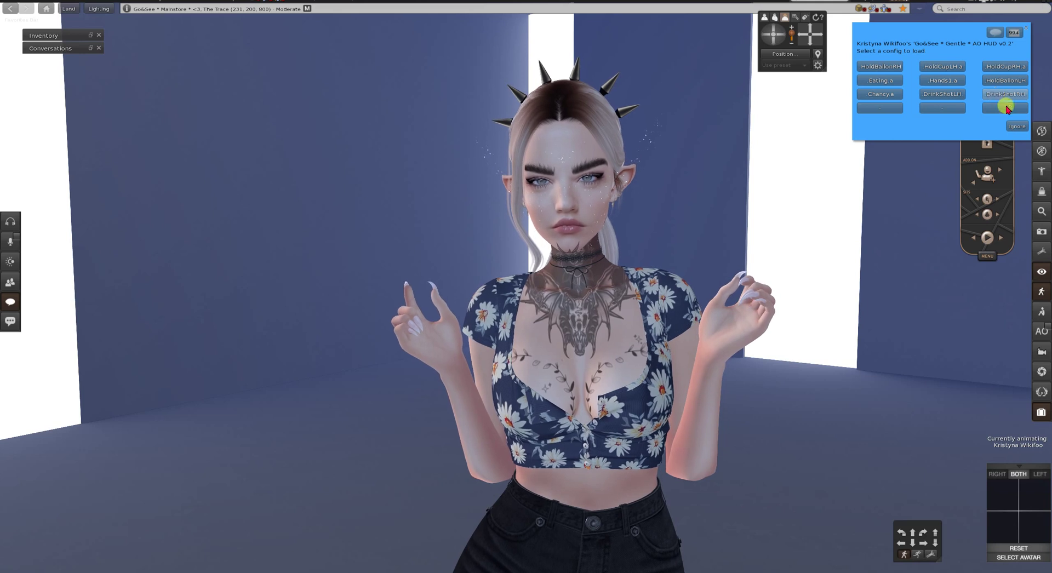
click(1018, 127)
Add the Go&See * Props * AO box from the inventory to the avatar and accept the folder it gives.
click(1042, 412)
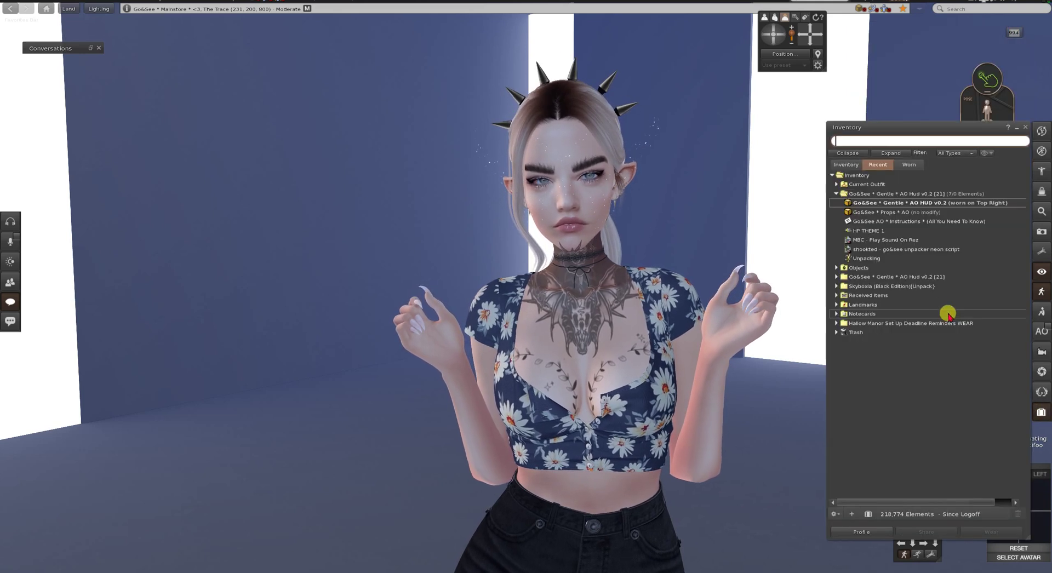
right_click(879, 213)
click(898, 363)
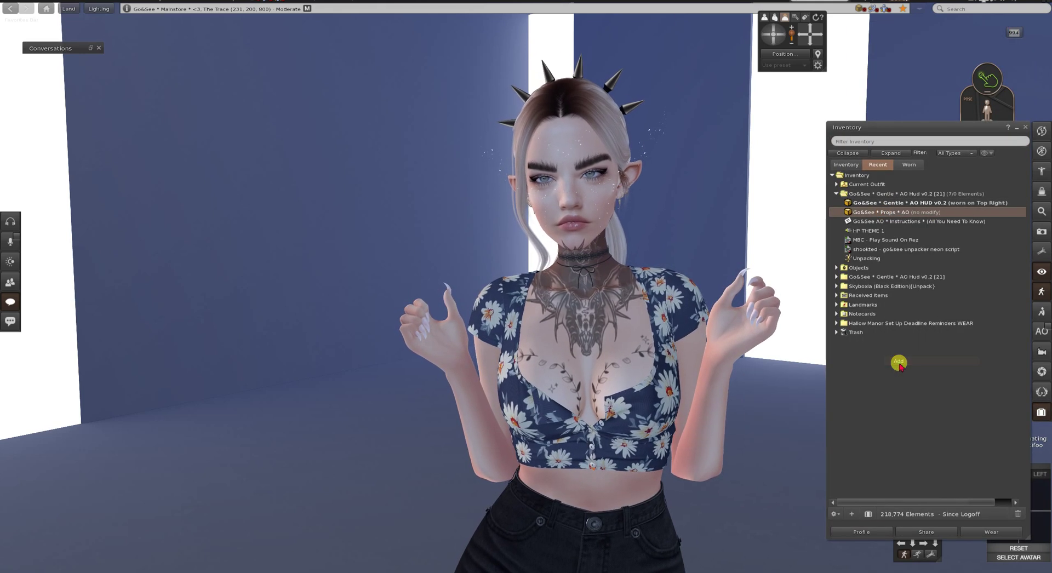
click(1017, 127)
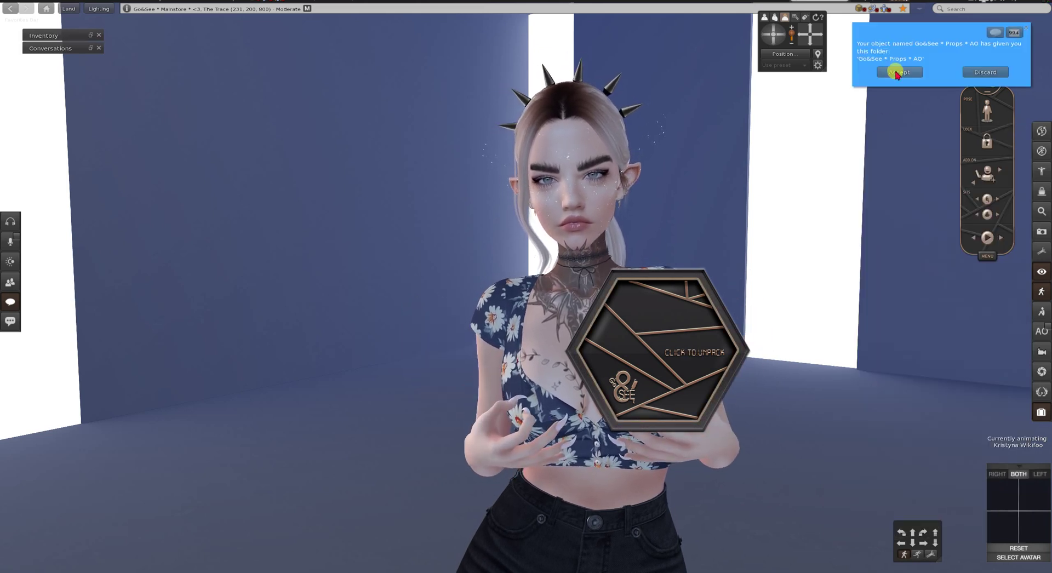
click(897, 73)
Detach the Go&See * Props * AO box, collapse the Gentle AO HUD folder, and expand the Go&See * Props * AO folder.
click(1042, 414)
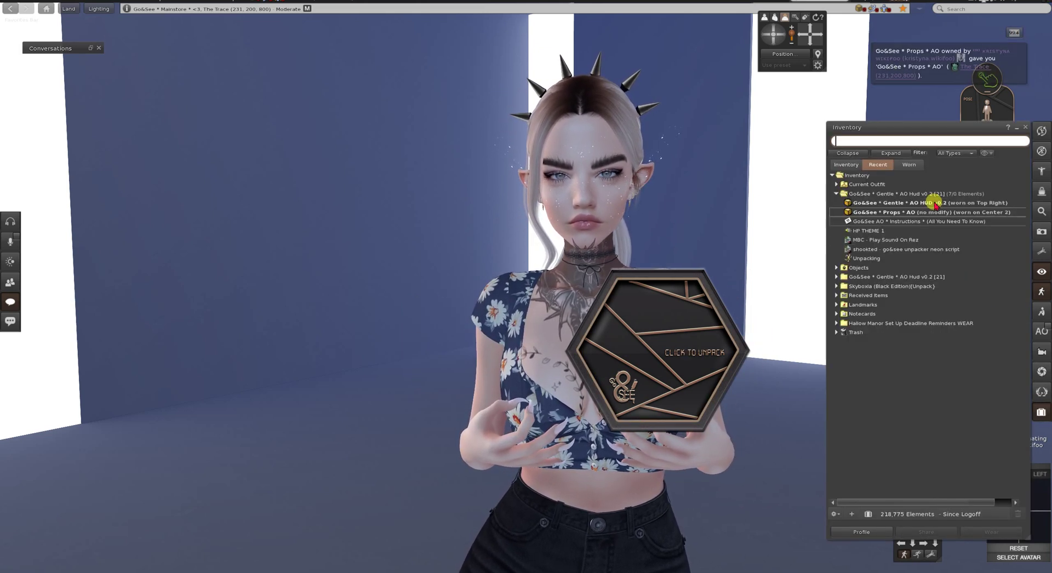
right_click(925, 212)
click(956, 364)
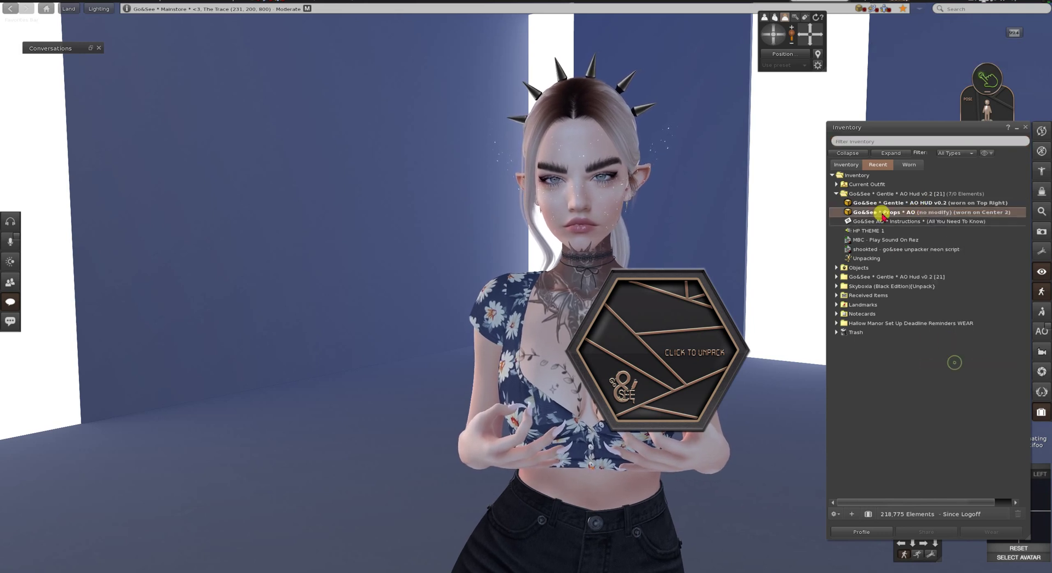
double_click(865, 203)
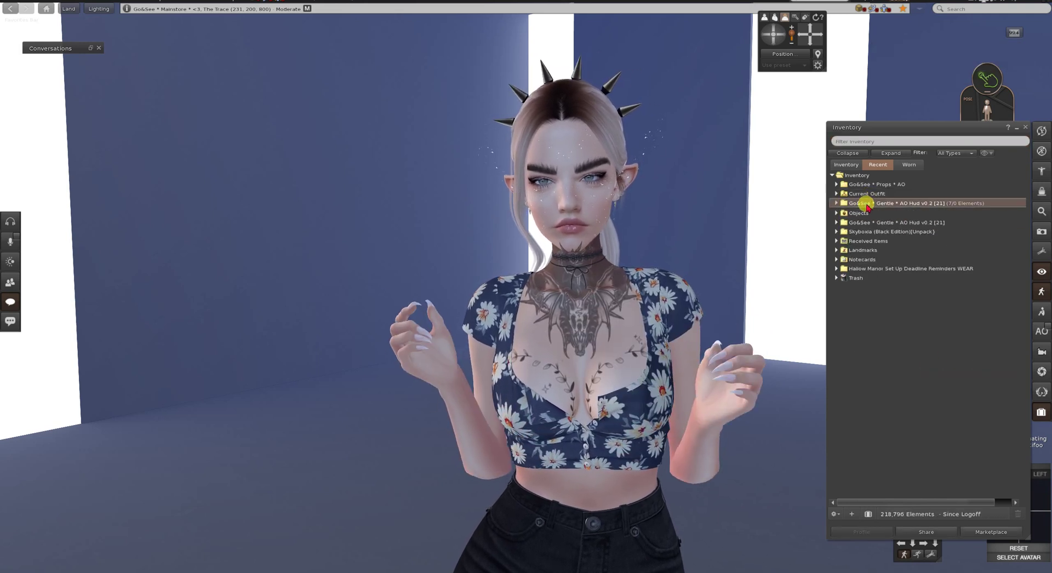
double_click(864, 184)
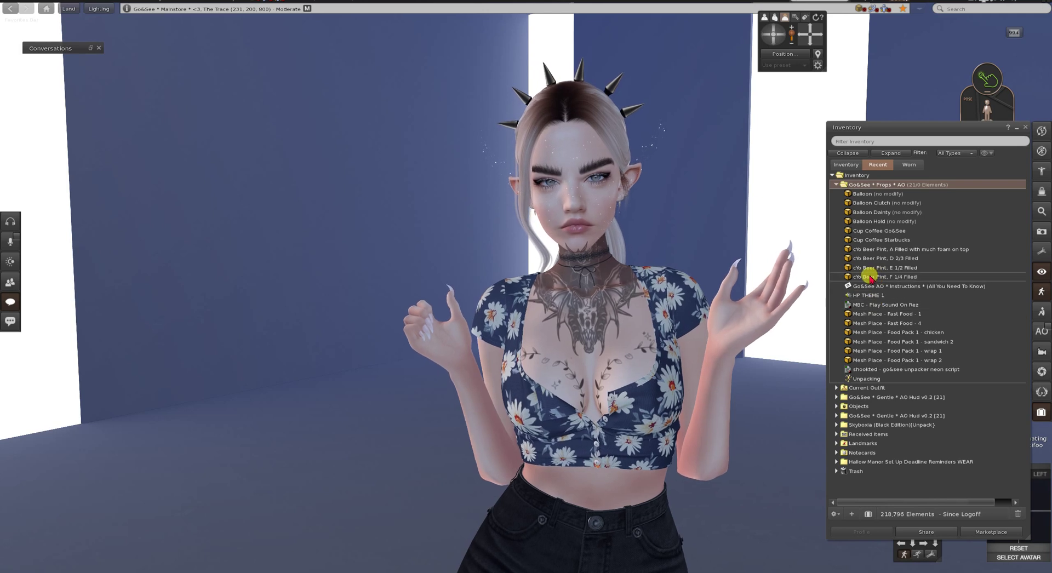
Try the Cup Coffee Go&See prop on the avatar and detach it again.
right_click(870, 232)
click(897, 378)
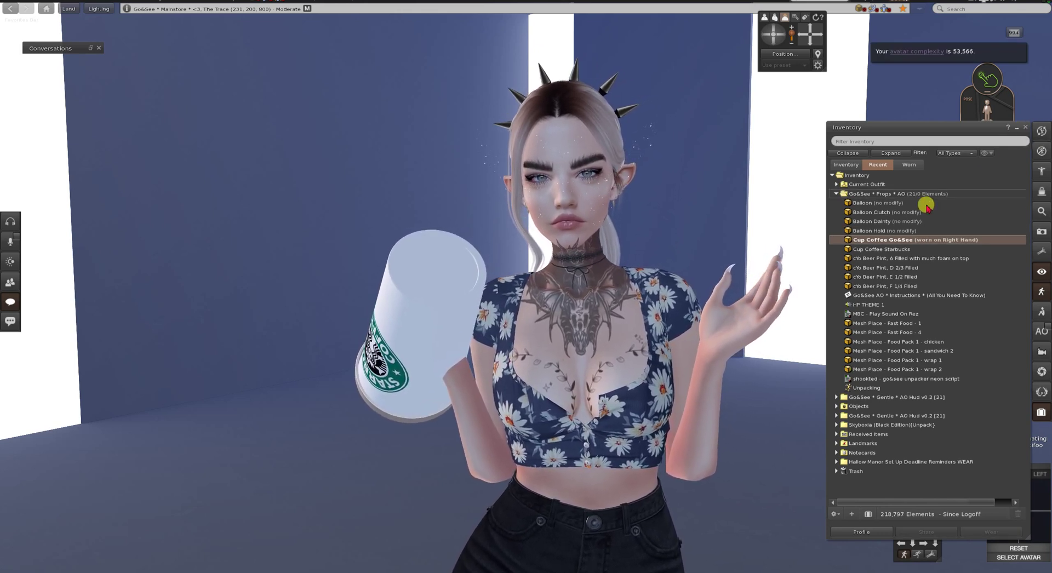
right_click(899, 240)
click(933, 396)
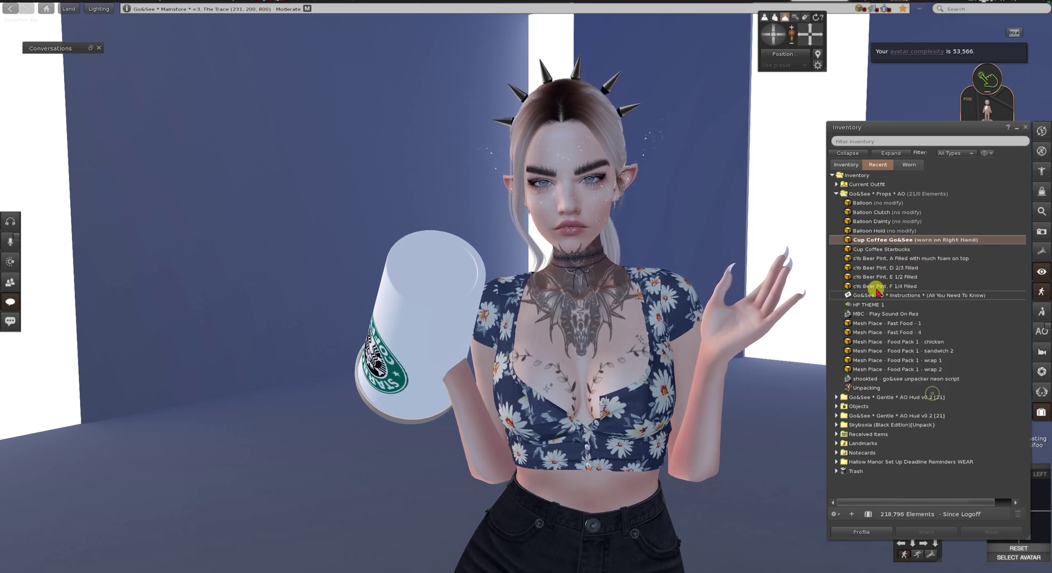
Add the Cup Coffee Starbucks prop to the avatar and minimize the inventory.
right_click(868, 249)
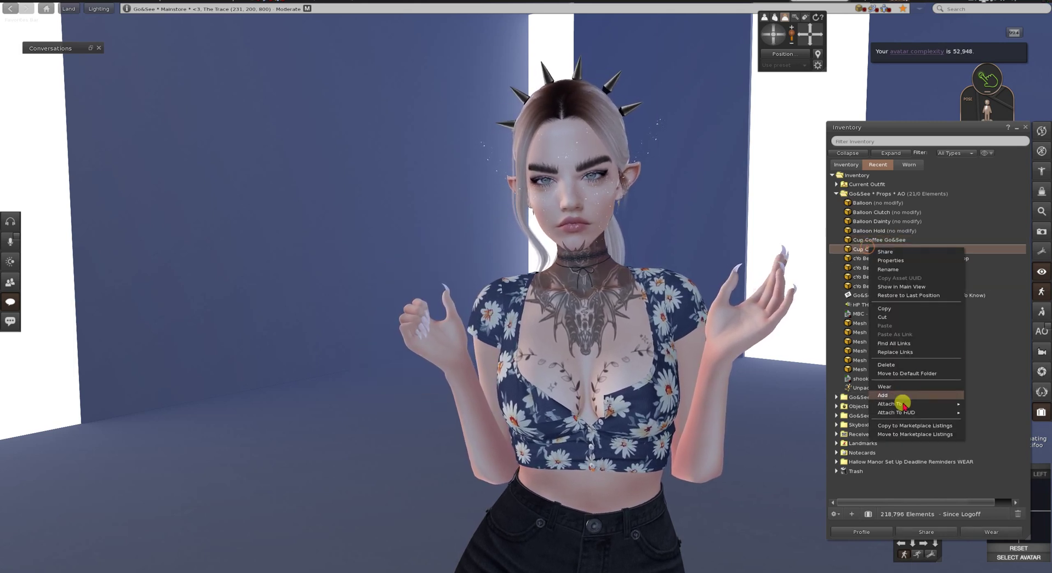
click(889, 395)
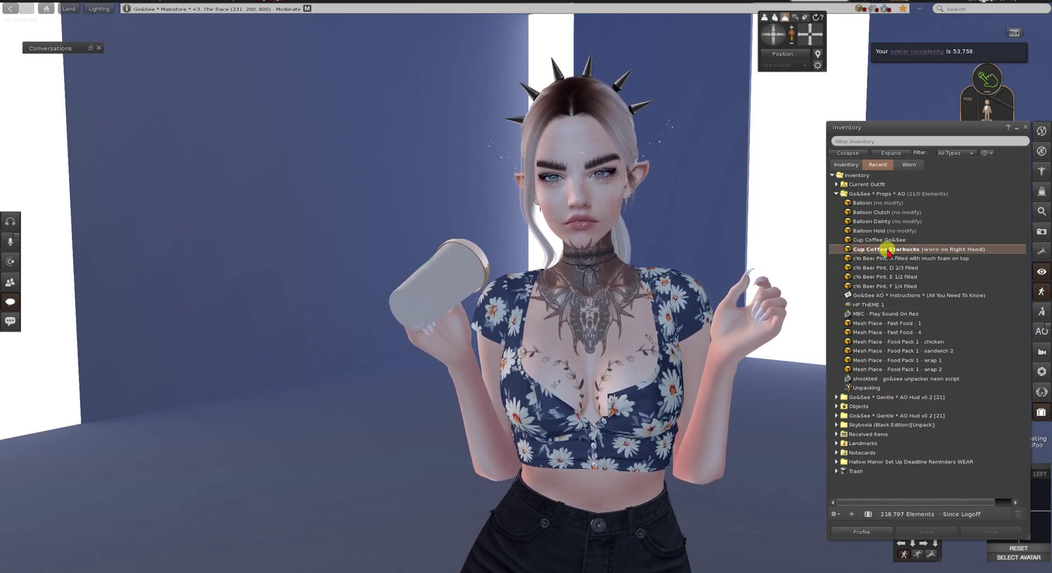
click(1018, 129)
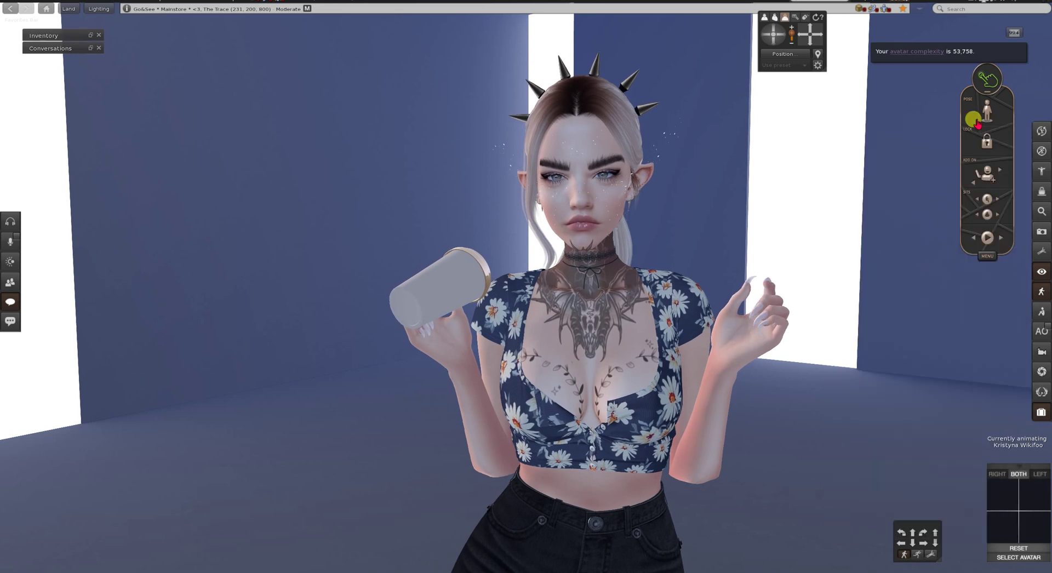
Try the DrinkShotLH head and hands config with the Starbucks cup.
click(990, 179)
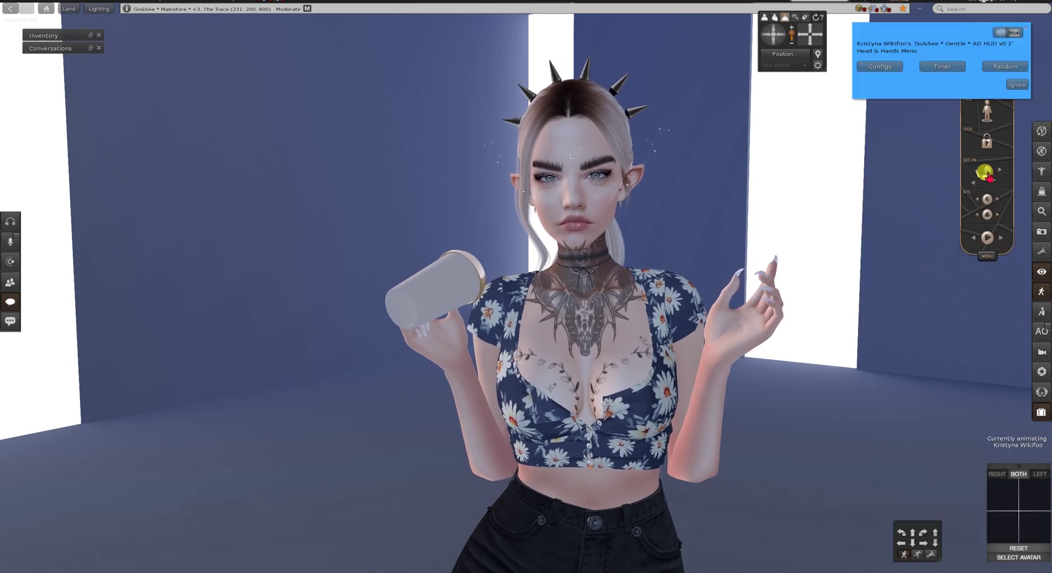
click(888, 68)
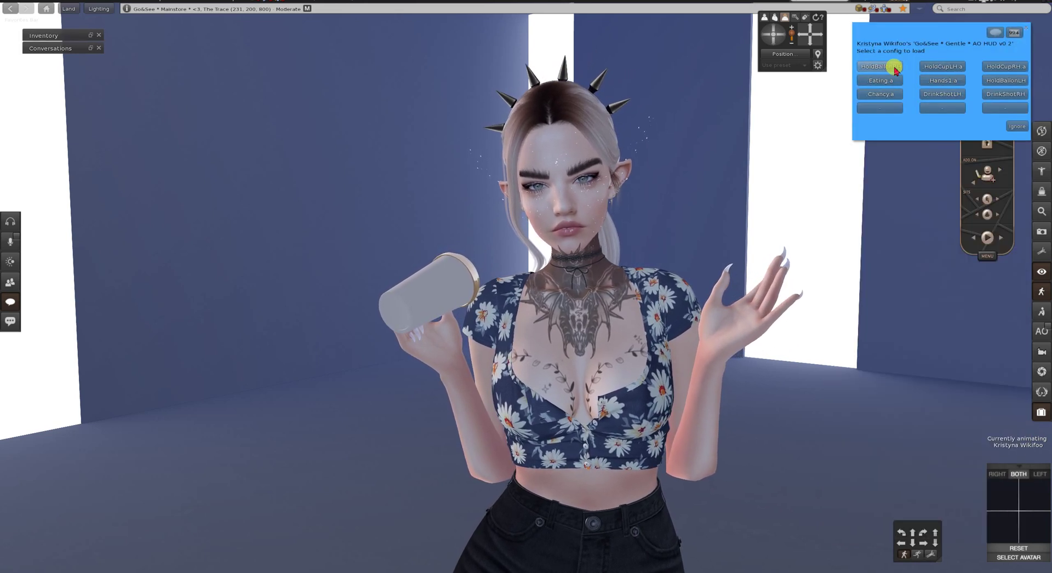
click(959, 95)
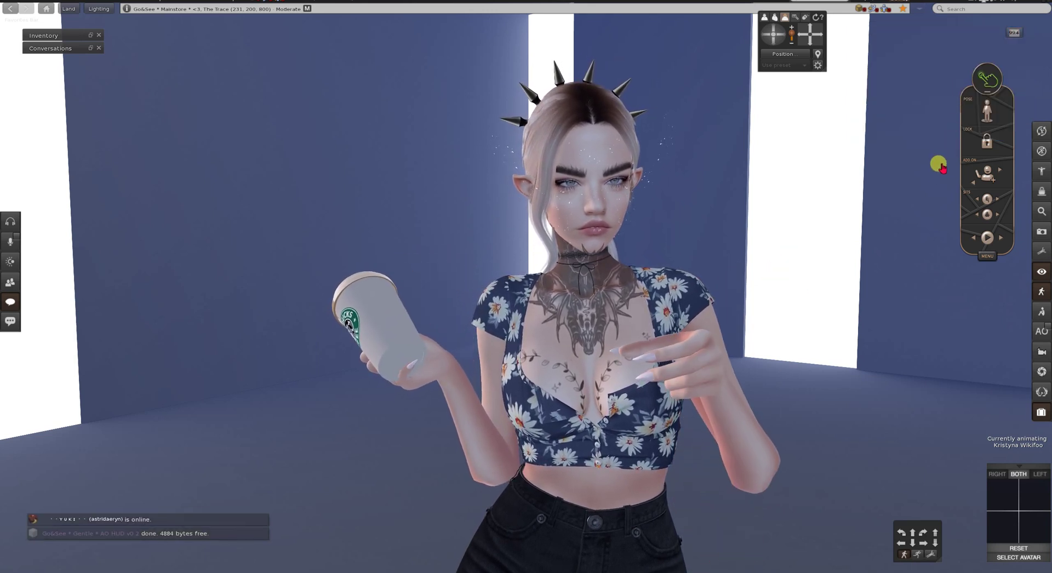
Load the HoldCupRH.a head and hands config and frame the avatar holding the Starbucks cup.
click(985, 172)
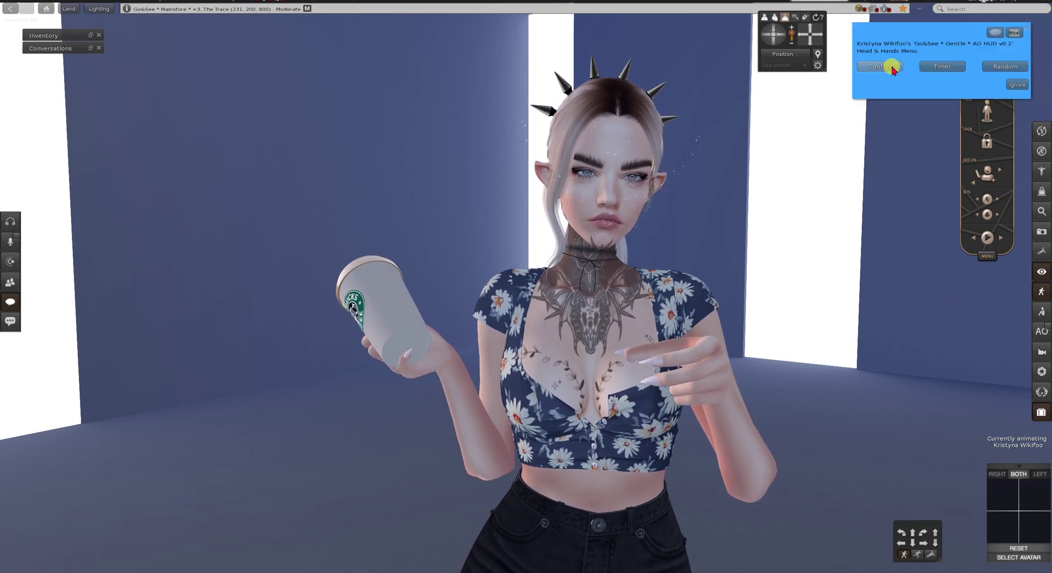
click(880, 66)
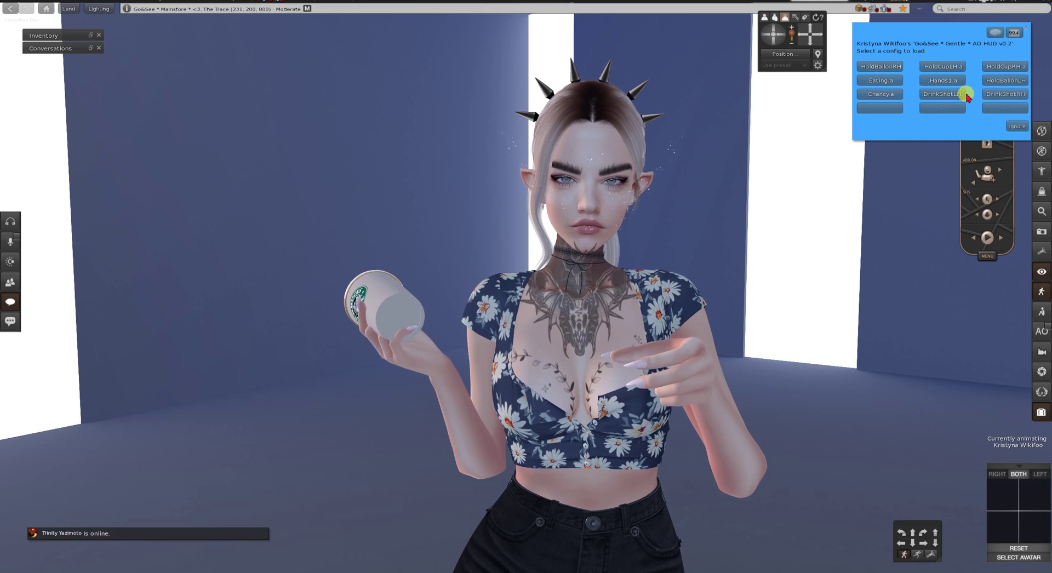
click(1007, 67)
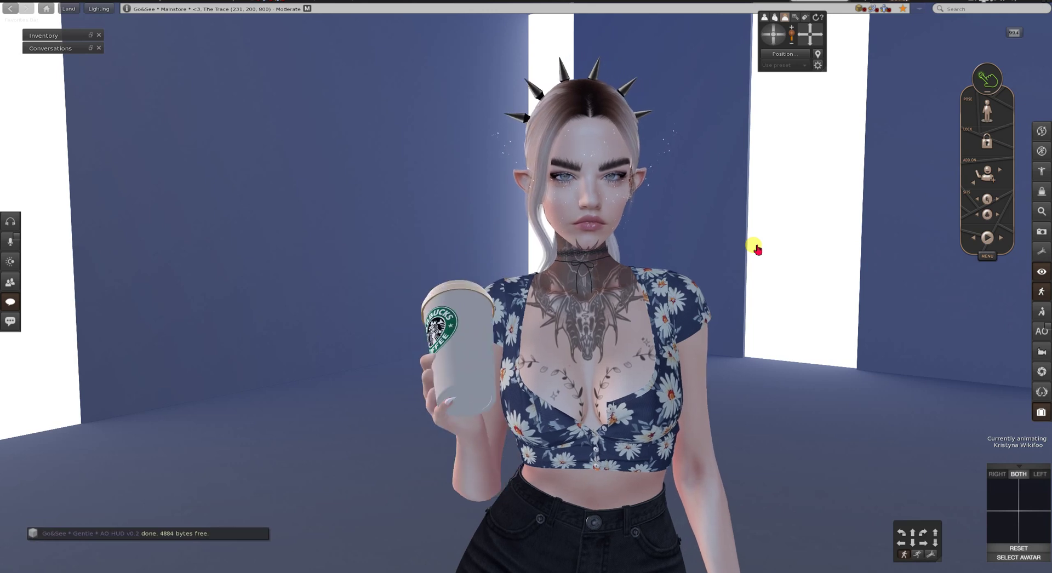
scroll(700, 255, down, 3)
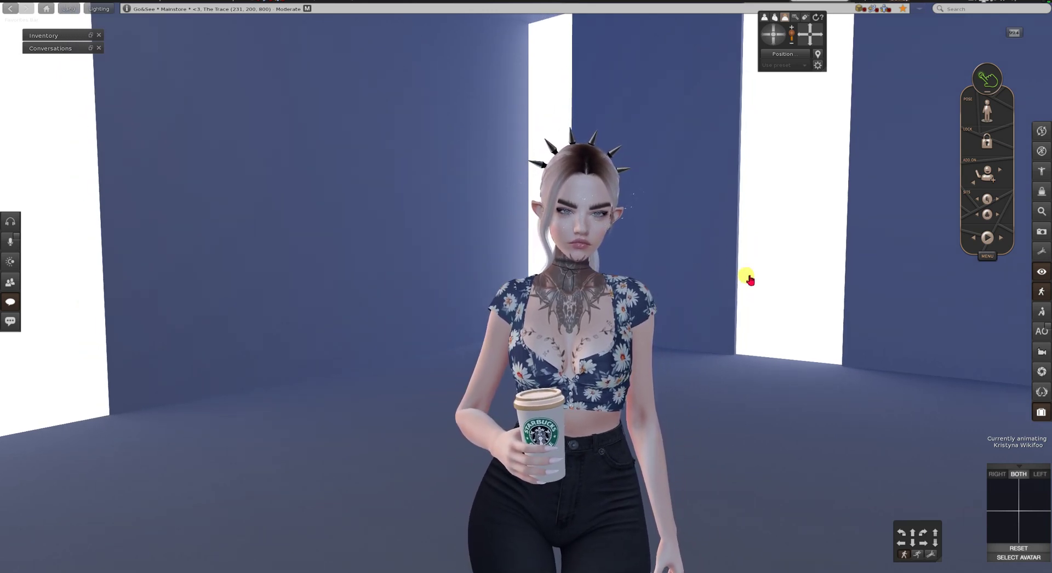
click(809, 46)
drag(773, 31, 946, 181)
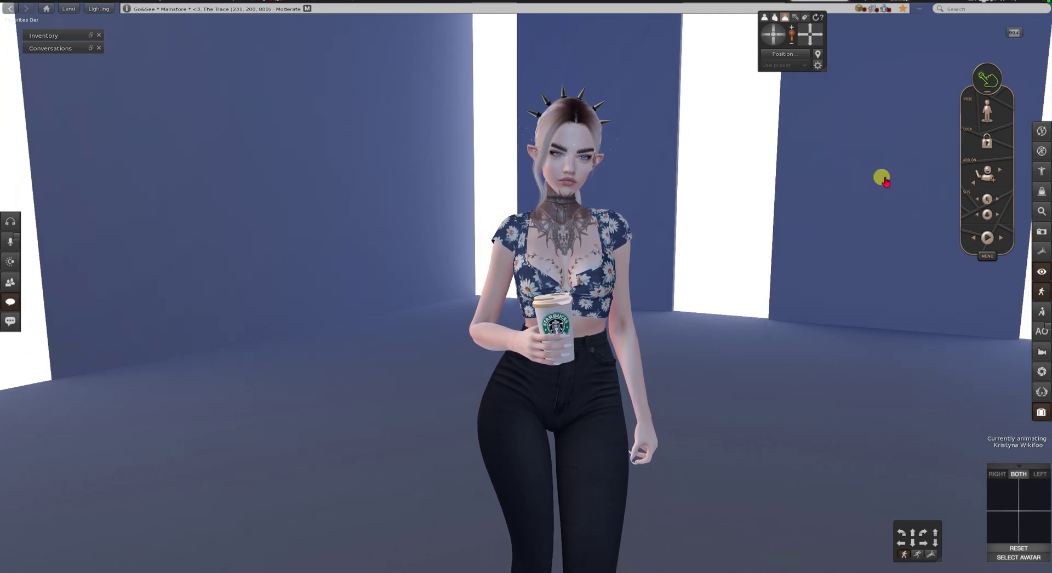
drag(773, 34, 850, 203)
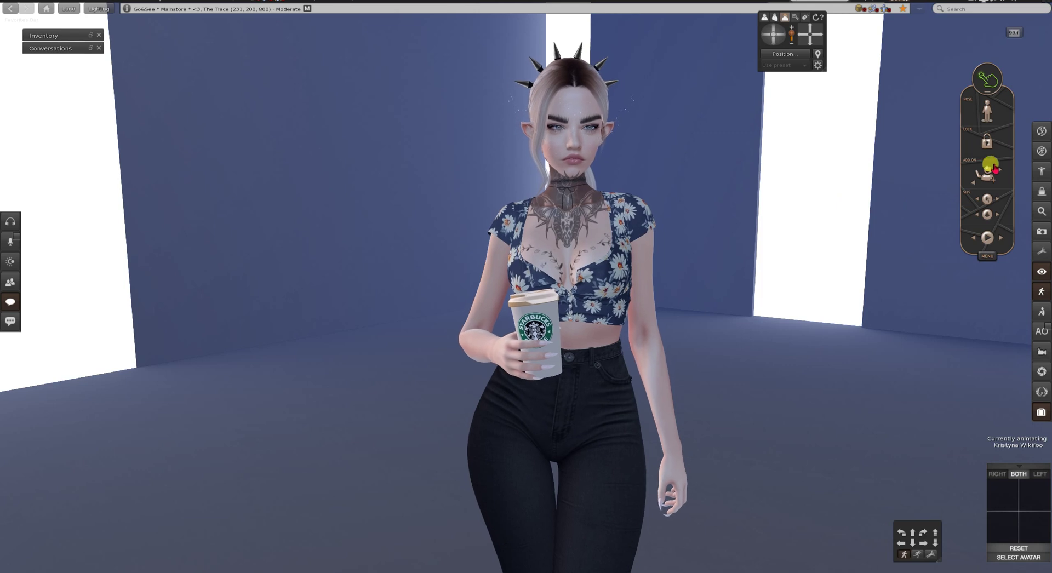
Reopen the inventory and detach the Cup Coffee Starbucks prop from the avatar.
click(1042, 414)
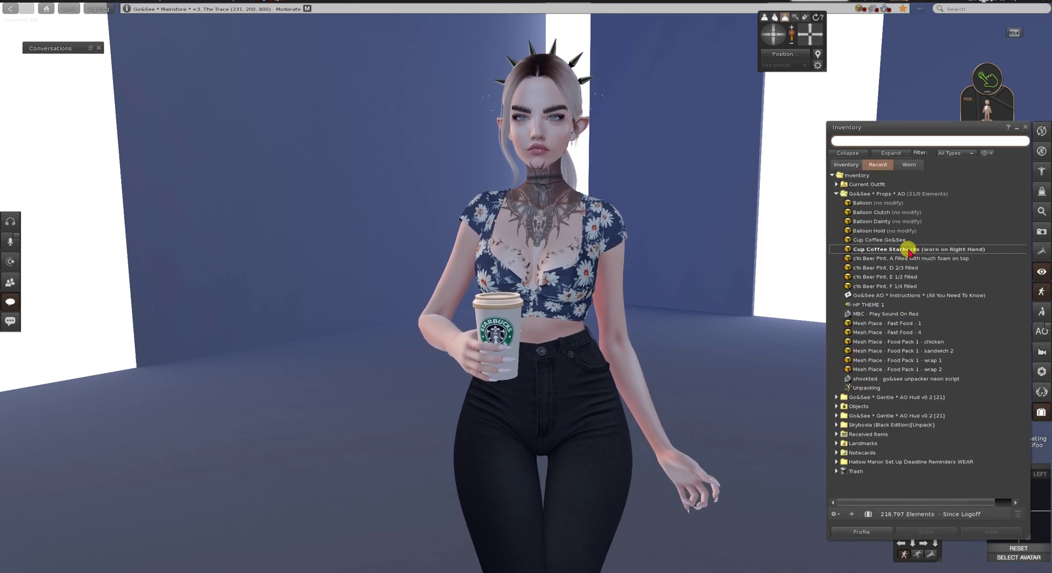
right_click(910, 250)
click(944, 406)
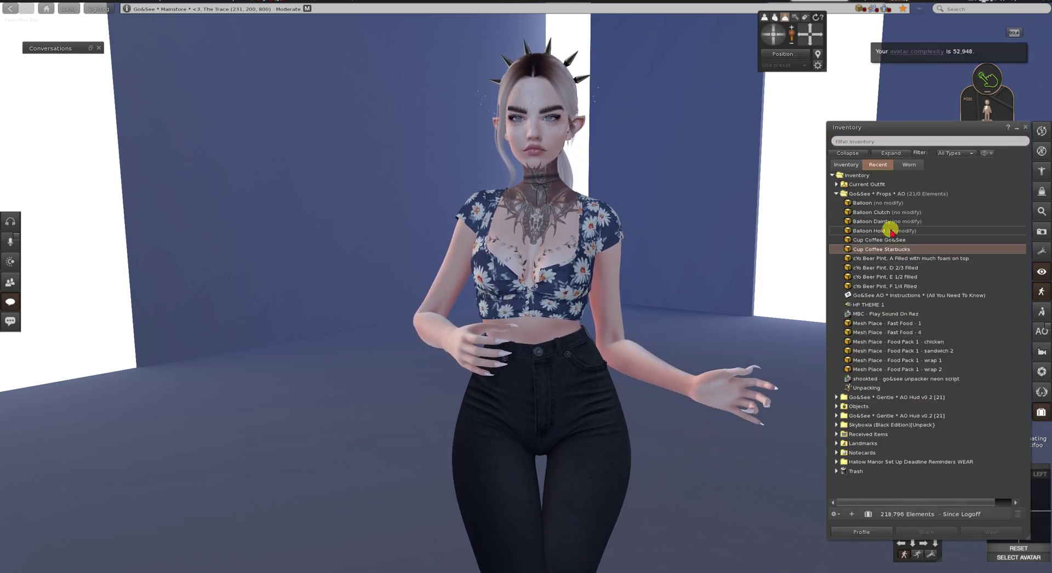
Add the Balloon prop from the Go&See Props AO folder to the avatar and minimize the inventory.
right_click(862, 208)
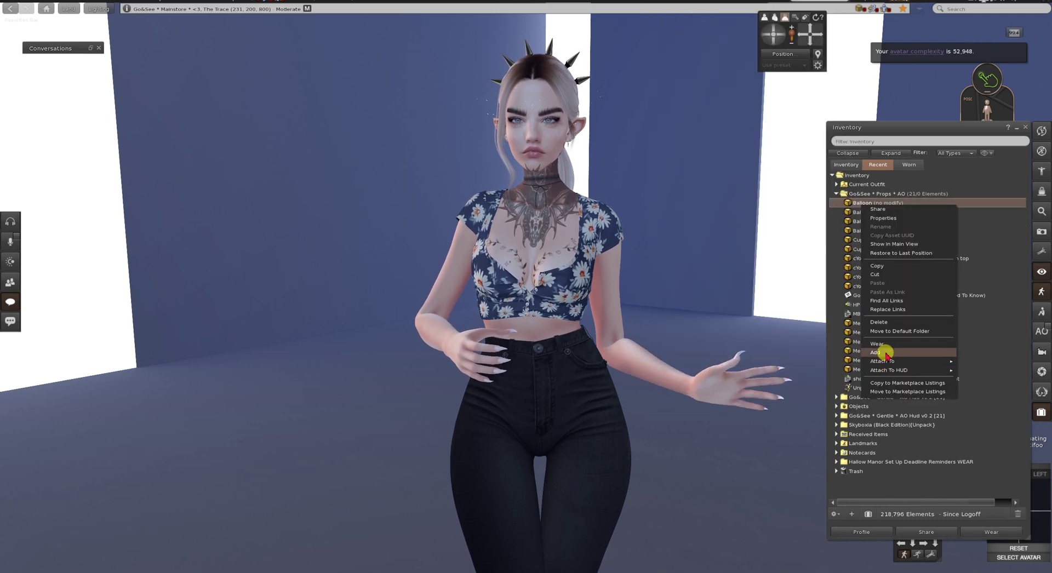
click(887, 357)
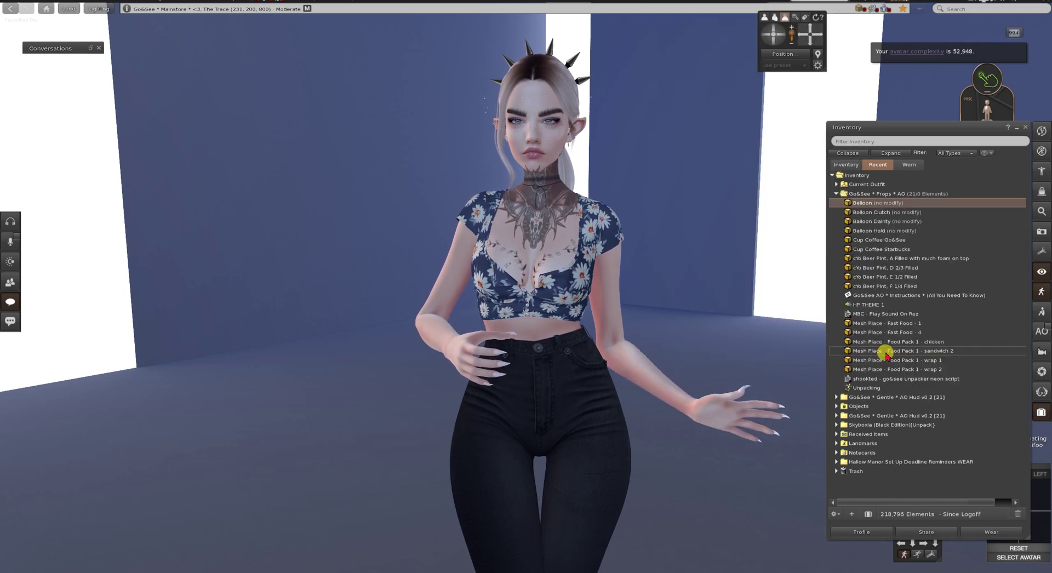
click(1018, 129)
Load the HoldBallonRH head and hands config and frame the avatar holding the balloon.
click(988, 169)
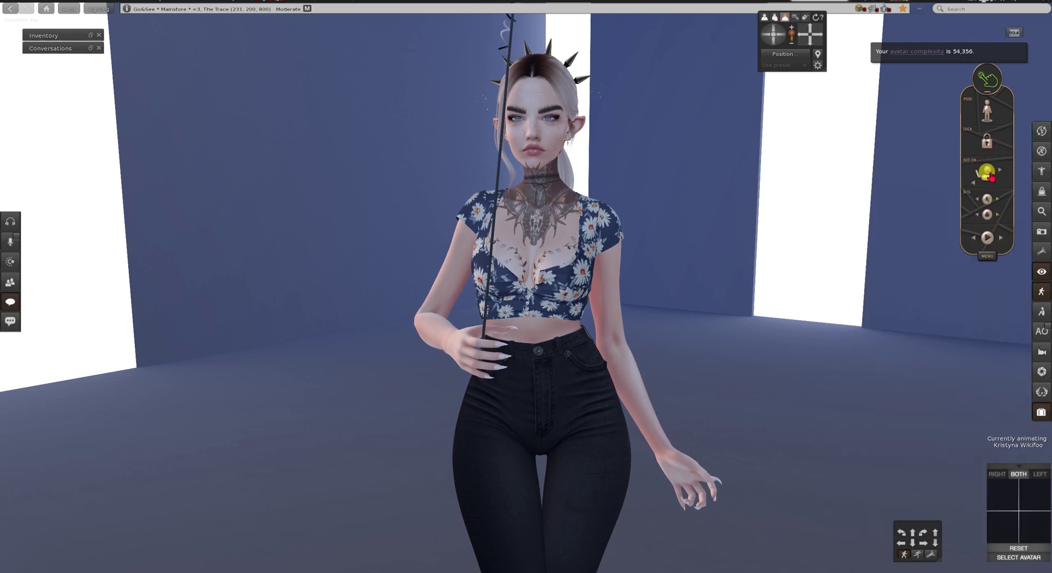
click(891, 67)
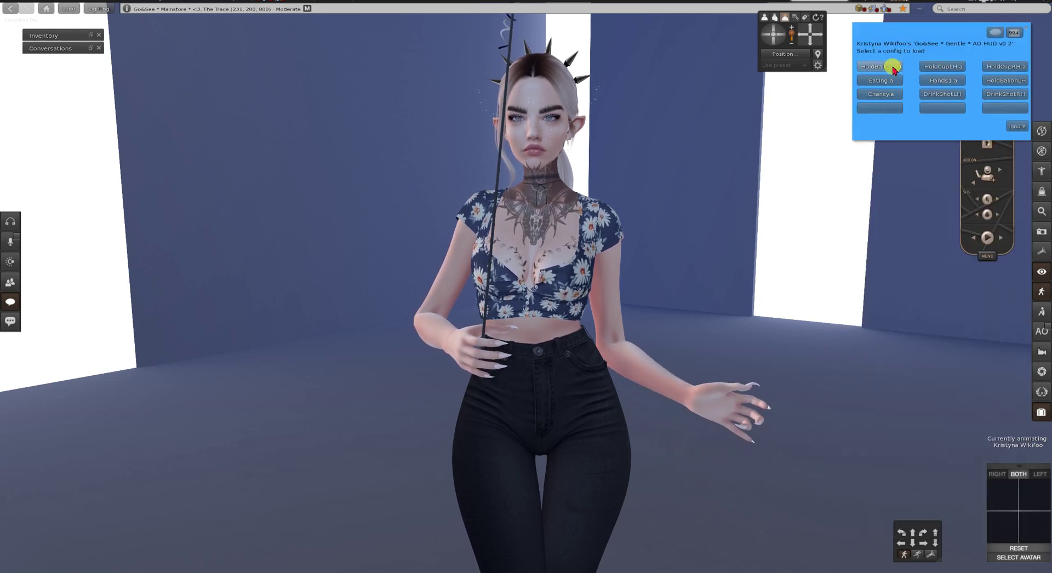
click(935, 66)
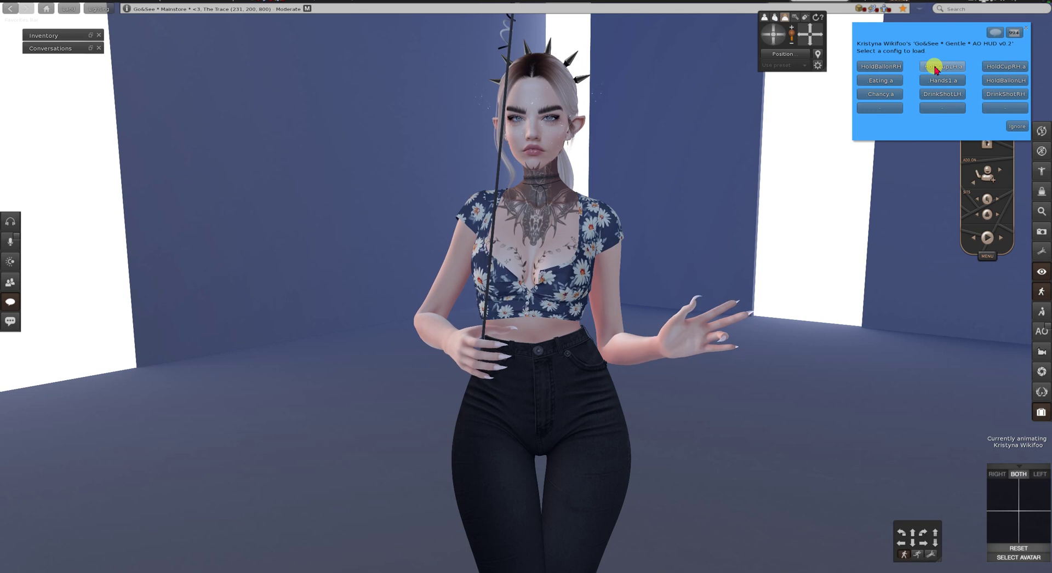
click(893, 67)
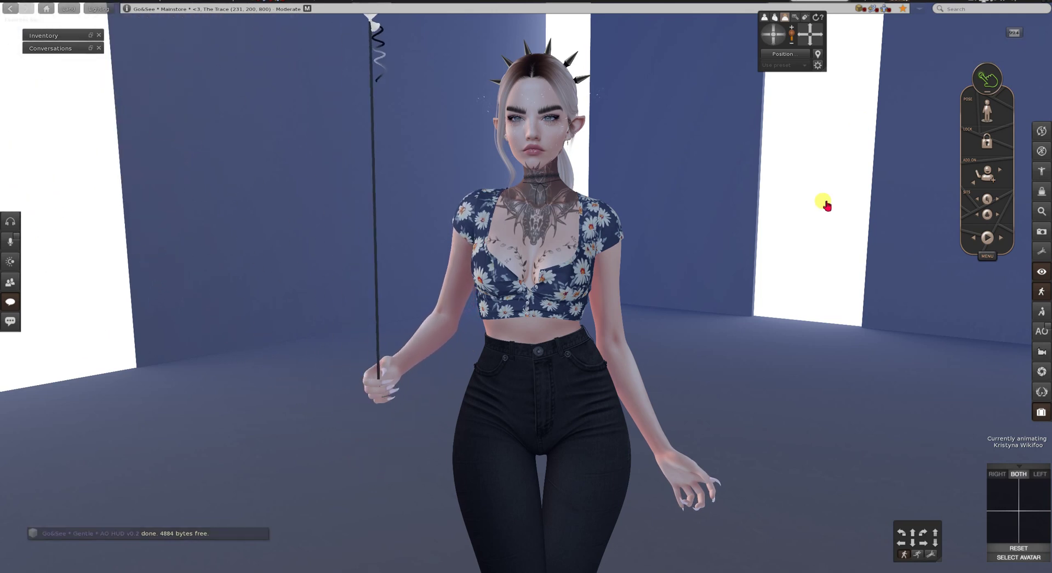
scroll(597, 300, down, 5)
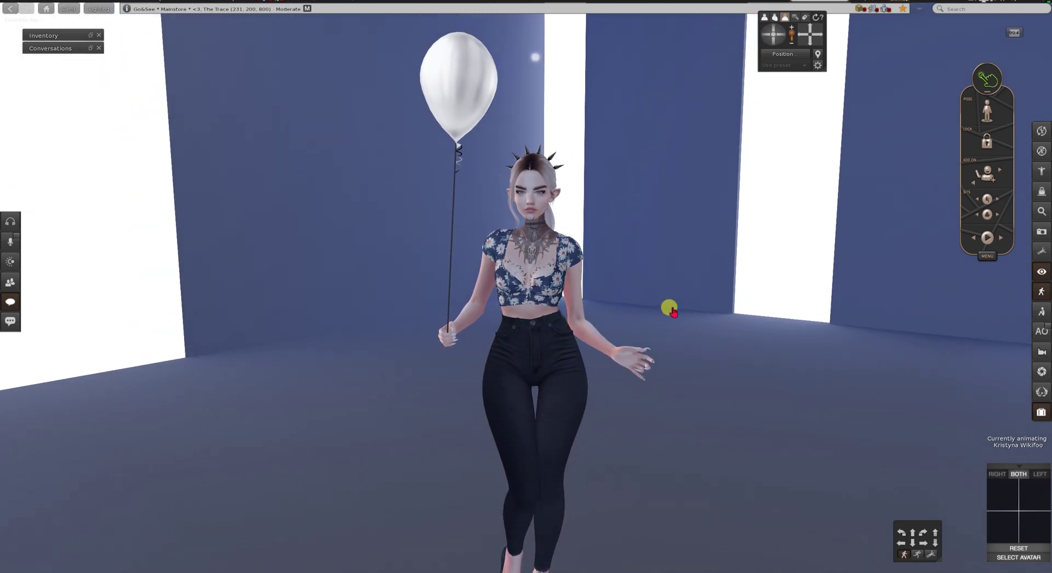
click(767, 40)
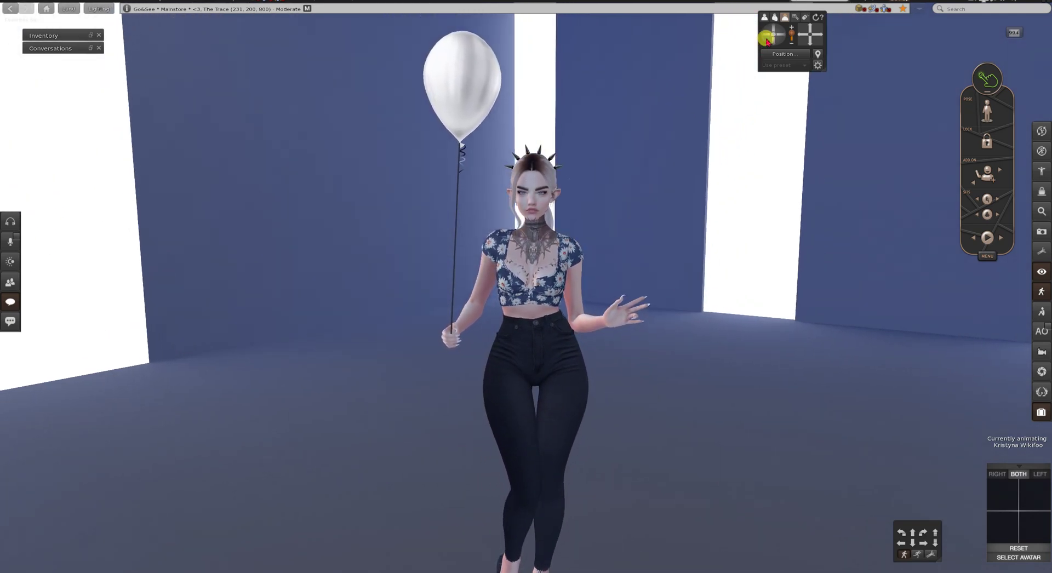
scroll(774, 224, up, 2)
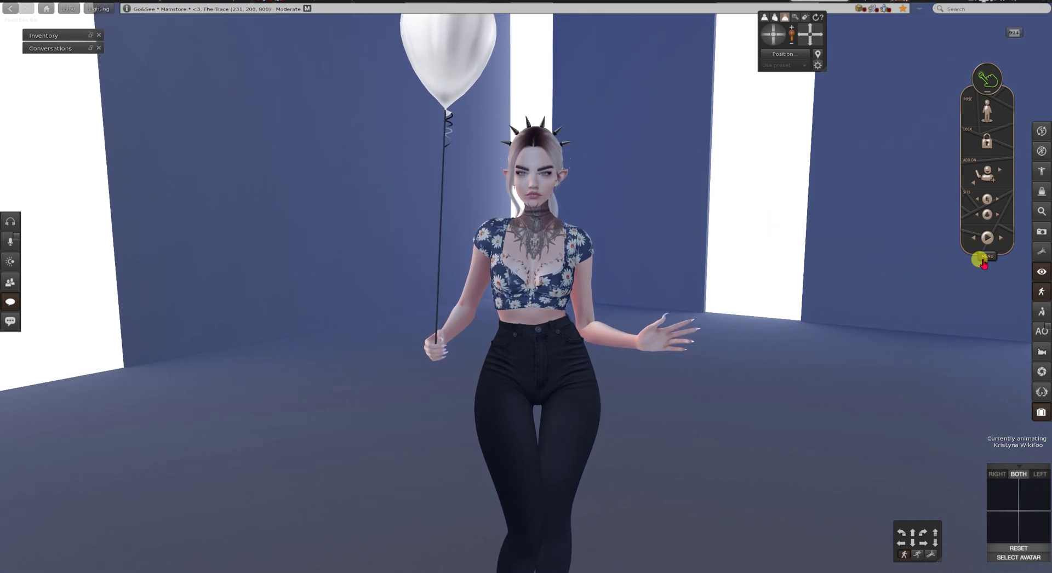
Reopen the inventory, detach the Balloon prop from the avatar, and minimize the inventory.
right_click(877, 205)
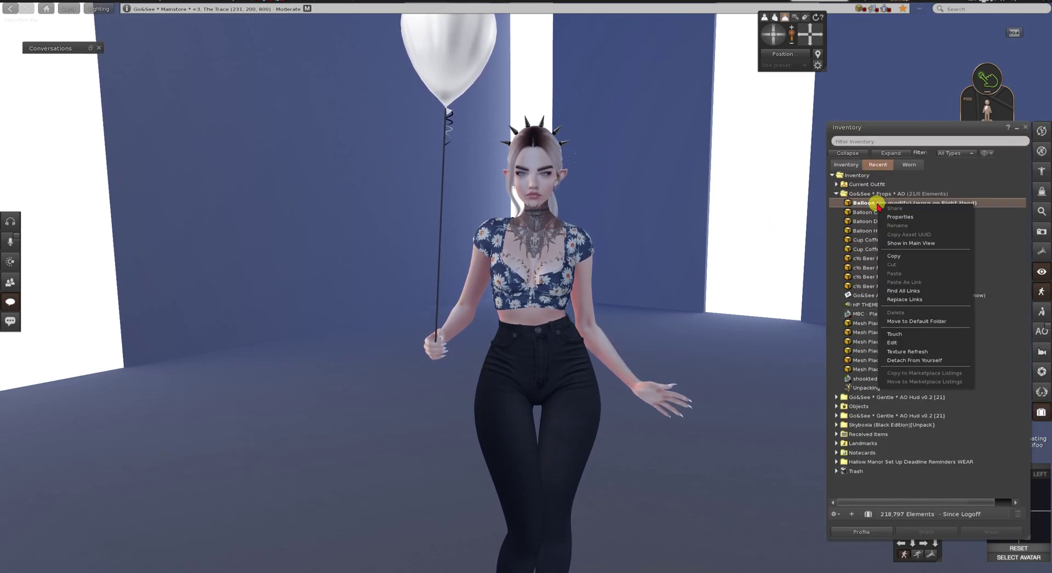
click(922, 361)
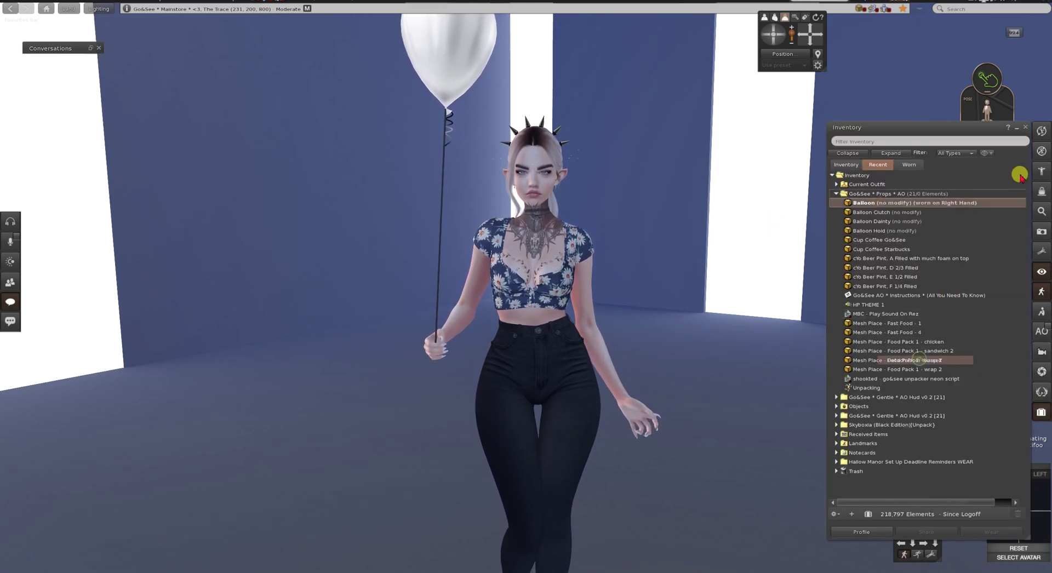
click(1017, 127)
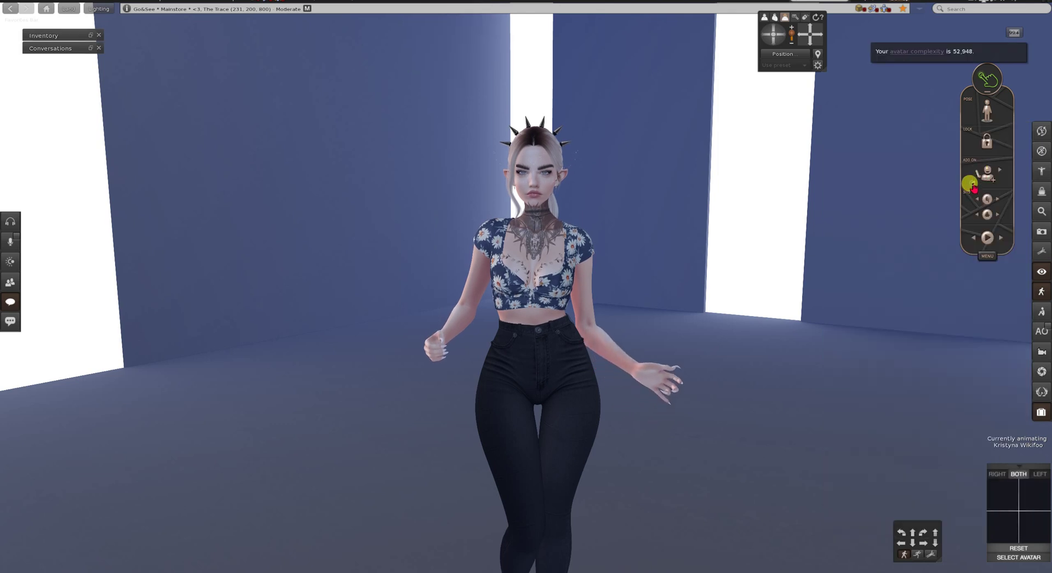
Disable the hands and head add-ons on the AO HUD and check their status in nearby chat.
click(972, 186)
scroll(606, 188, up, 2)
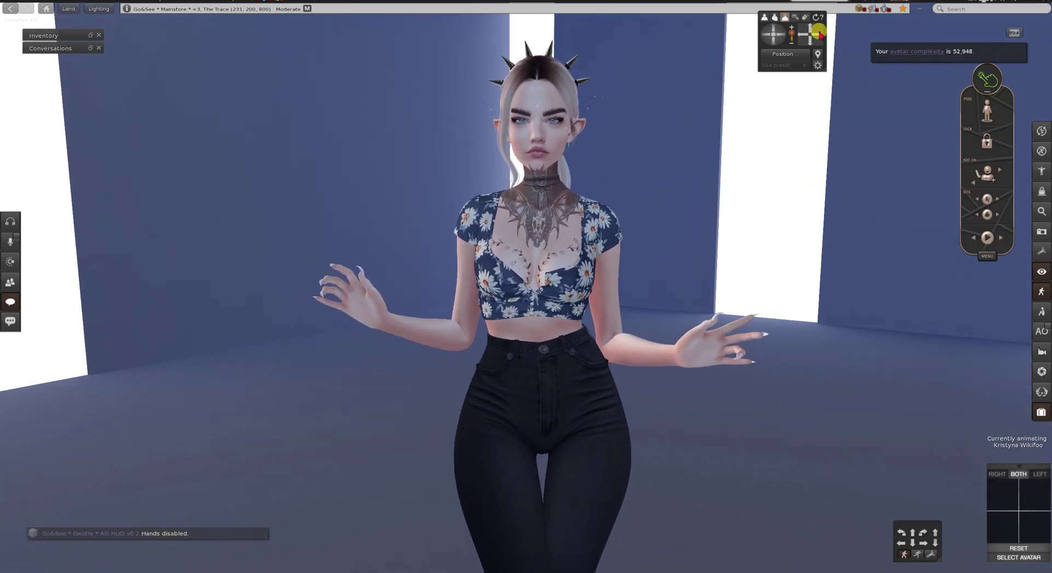
click(811, 26)
scroll(827, 188, up, 3)
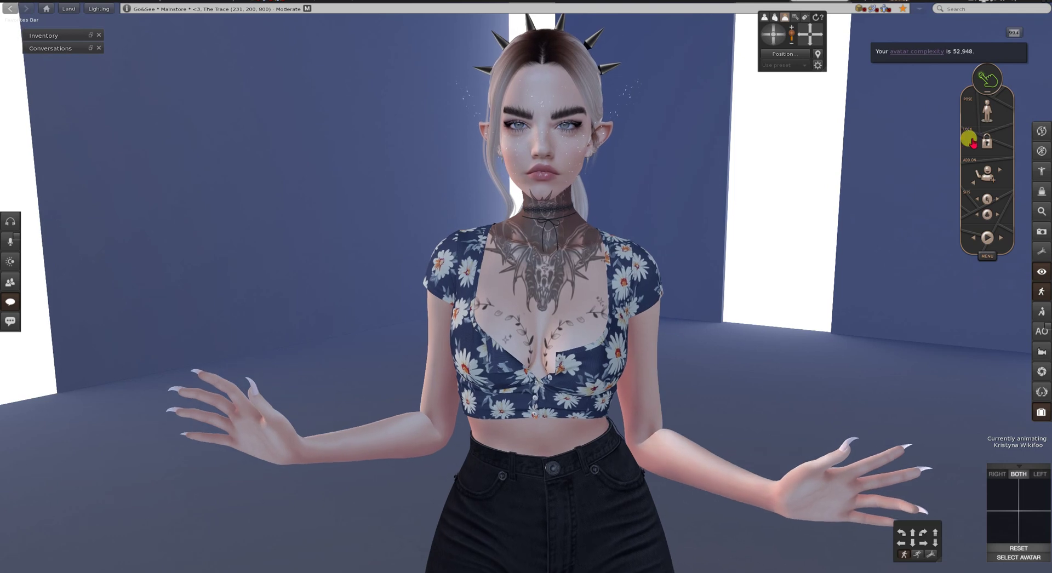
click(996, 178)
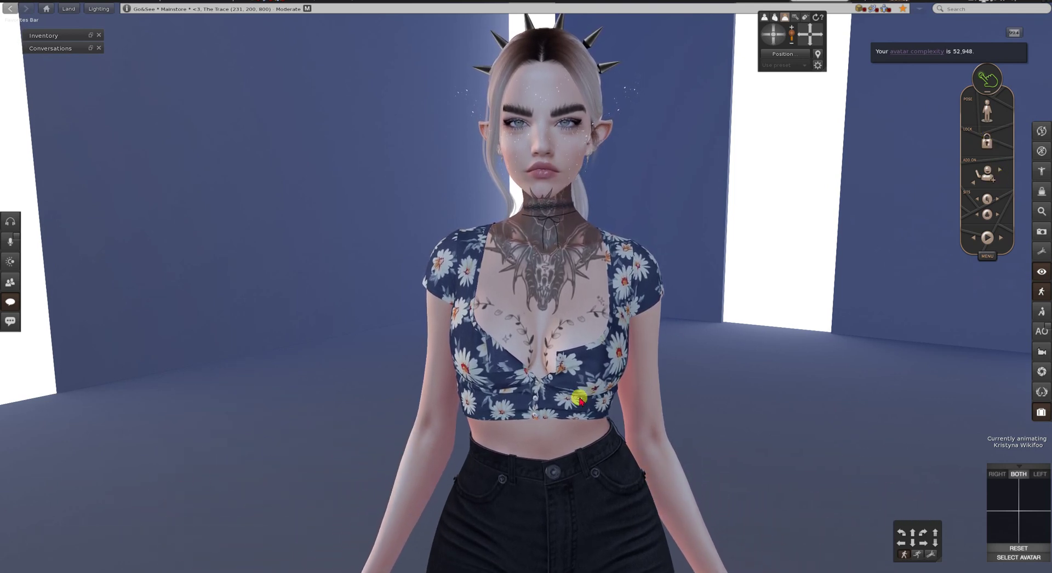
click(17, 297)
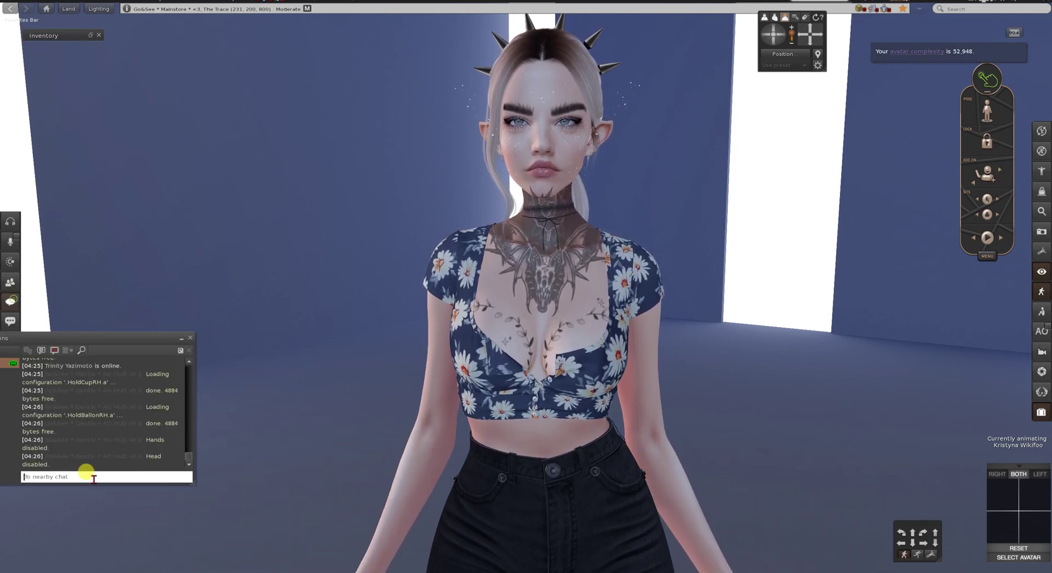
click(179, 339)
Freeze the avatar's pose with the AO HUD and examine the frozen avatar close up and from farther away.
scroll(630, 274, down, 6)
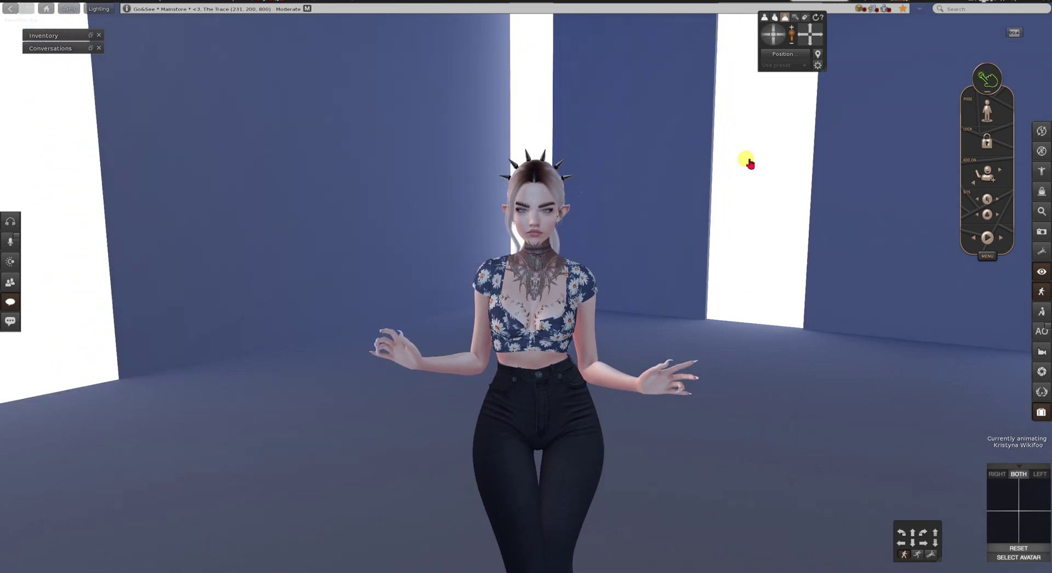
click(803, 37)
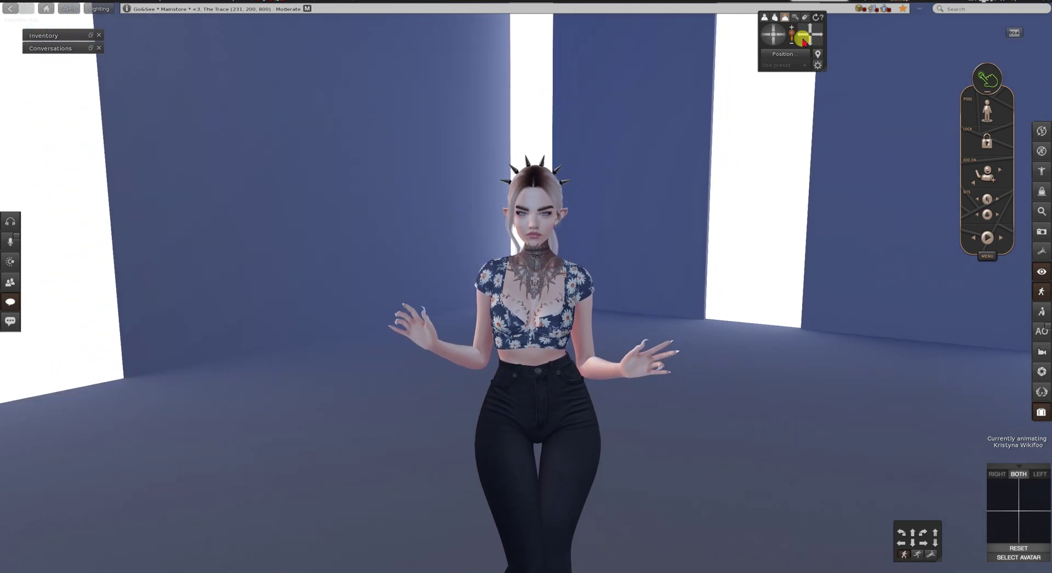
click(811, 41)
click(819, 37)
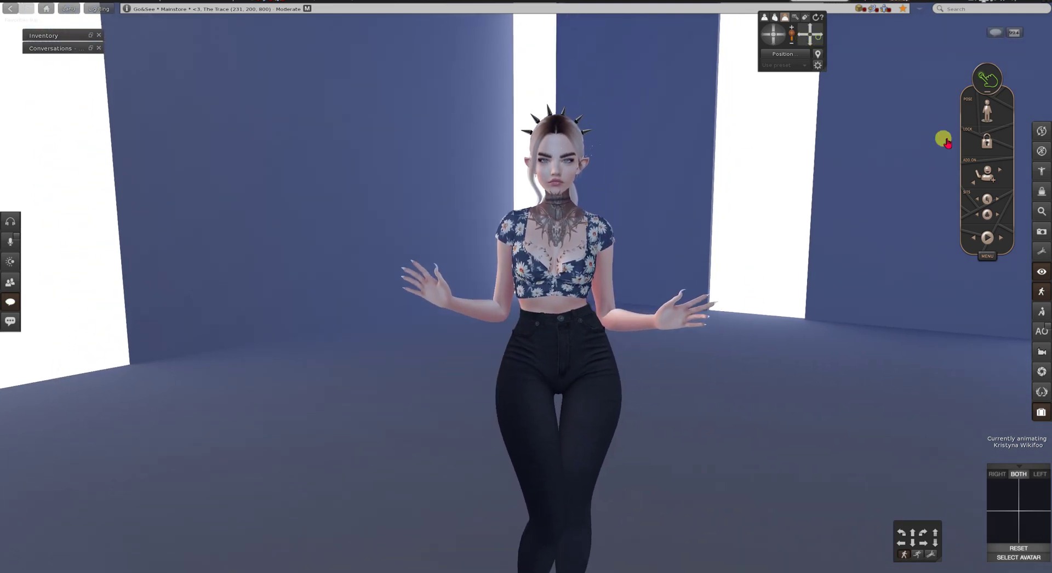
click(987, 113)
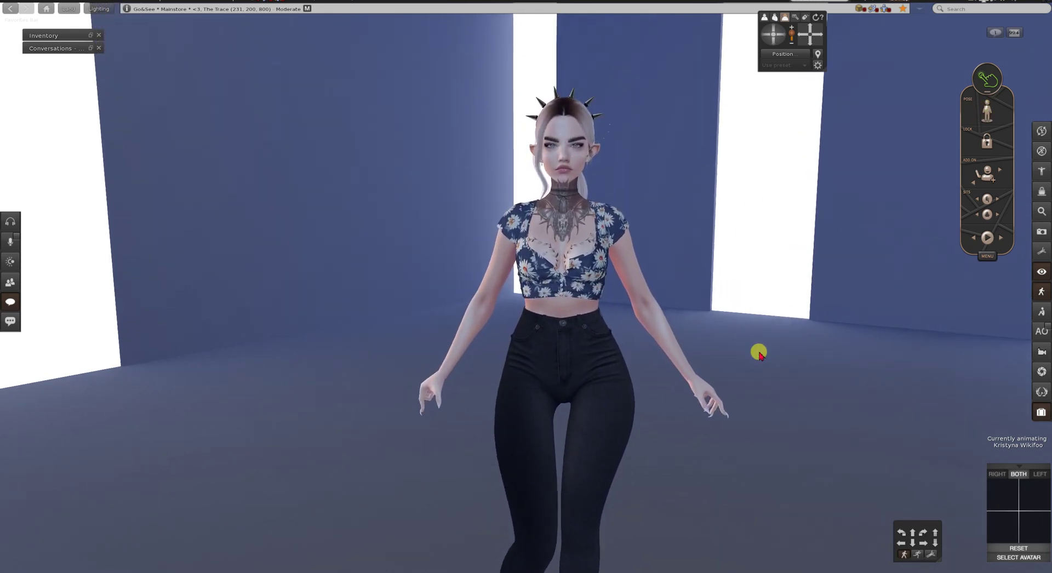
mouse_move(585, 251)
mouse_down()
mouse_move(66, 260)
mouse_move(570, 254)
mouse_up()
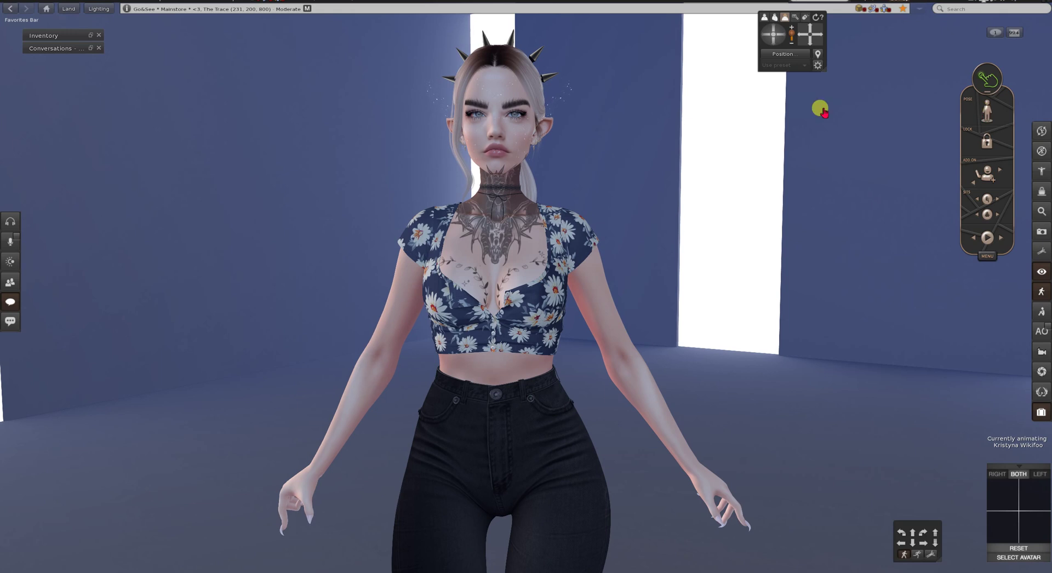
drag(809, 34, 809, 34)
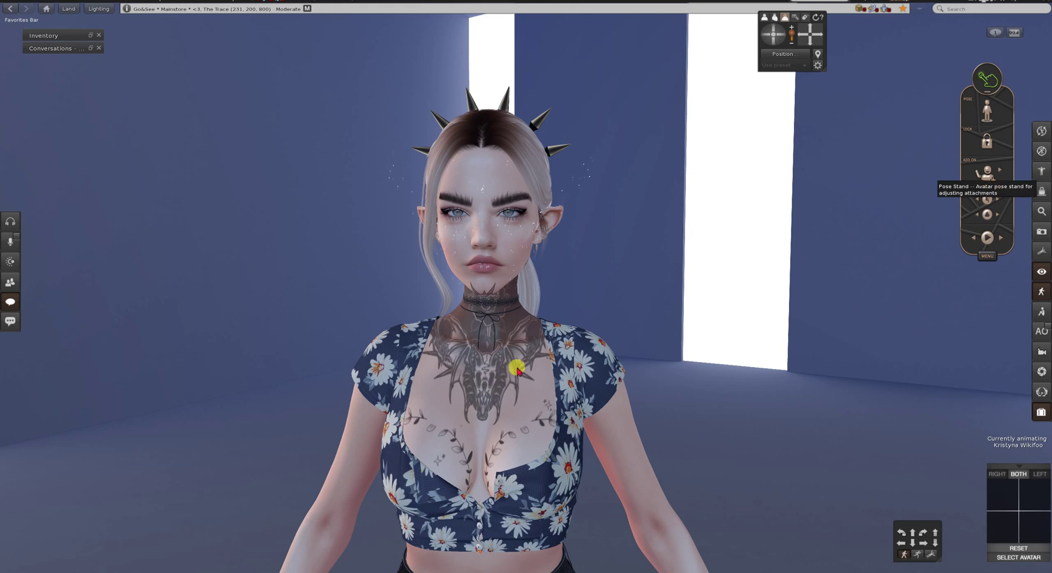
mouse_move(503, 370)
mouse_down()
mouse_move(503, 350)
mouse_move(503, 384)
mouse_up()
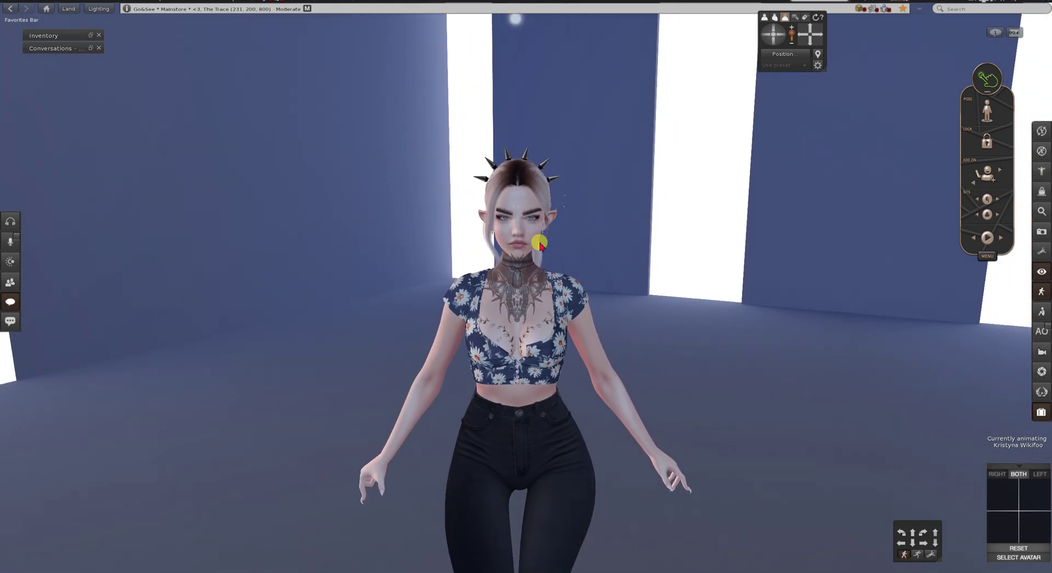
click(804, 36)
click(818, 36)
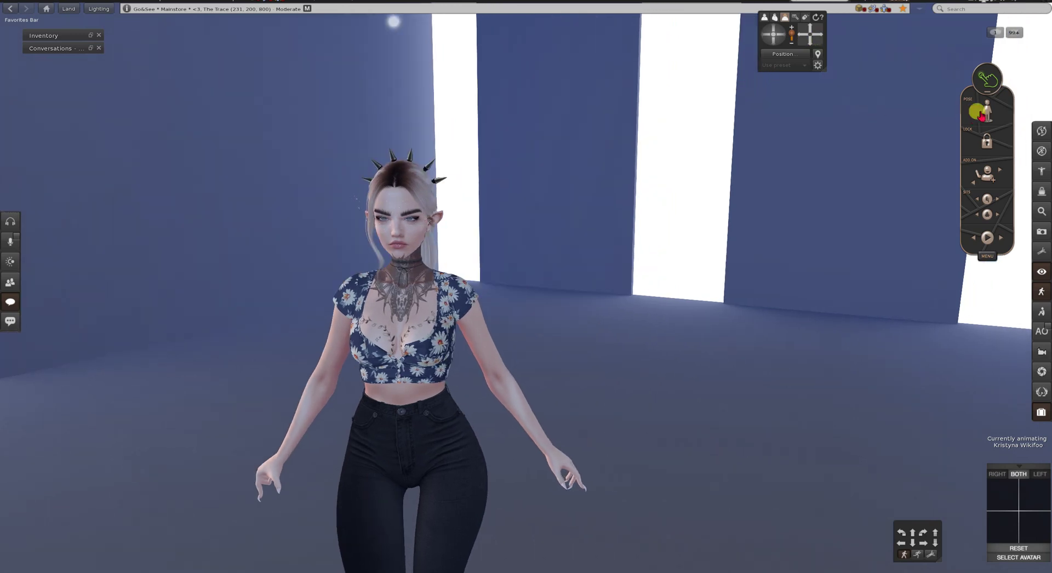
Disable the pose freeze on the AO HUD and center the avatar in view.
click(982, 115)
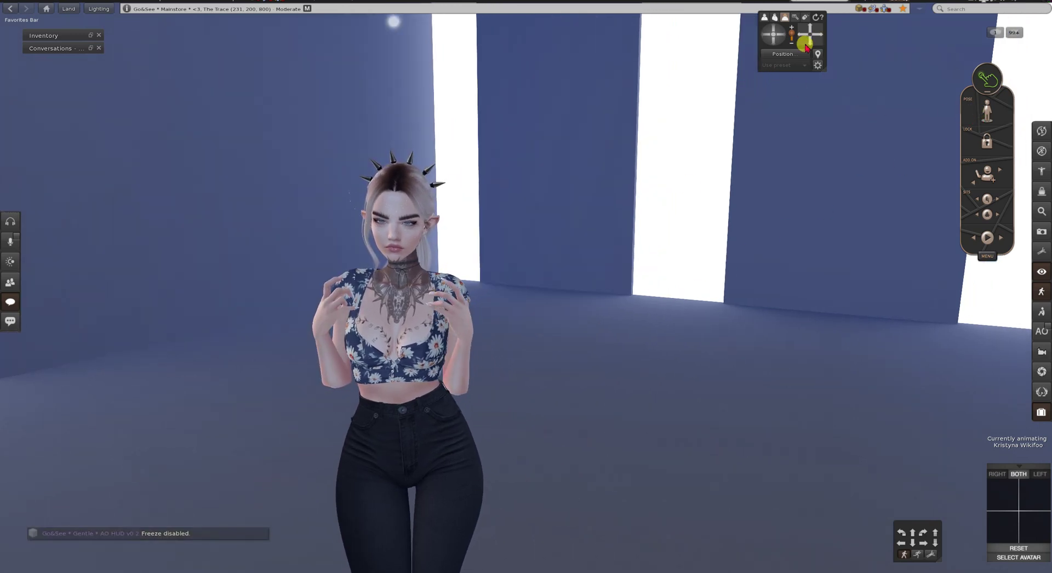
drag(807, 47, 788, 187)
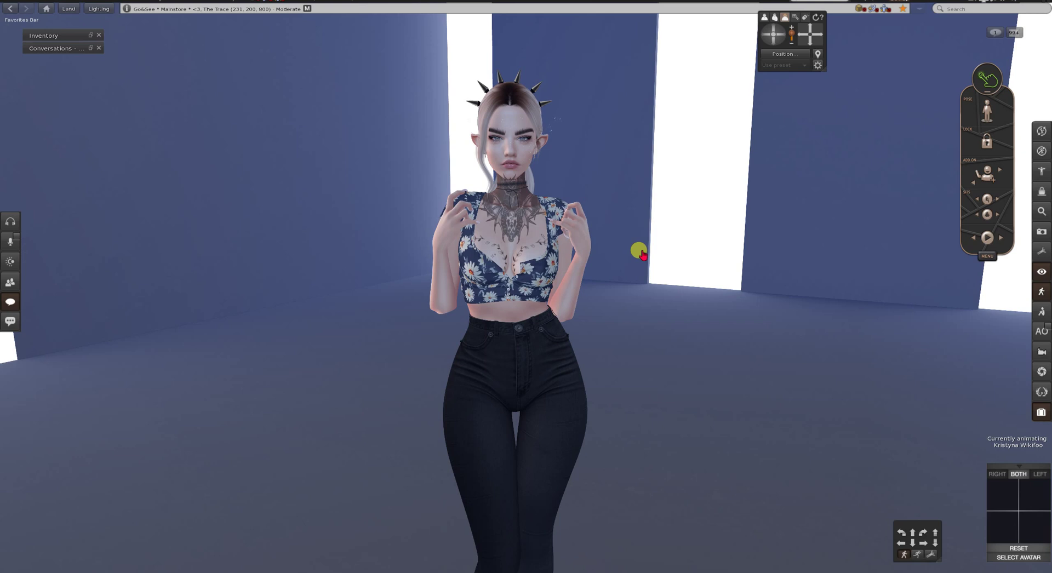
scroll(650, 268, down, 3)
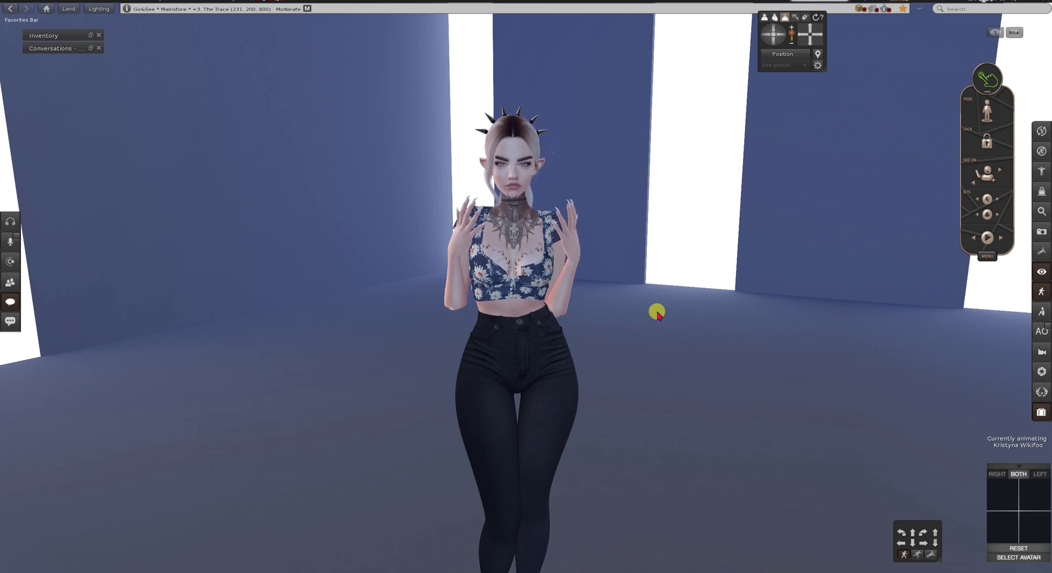
Enable the AO HUD's movelock and frame the avatar's upper body from the front.
click(986, 144)
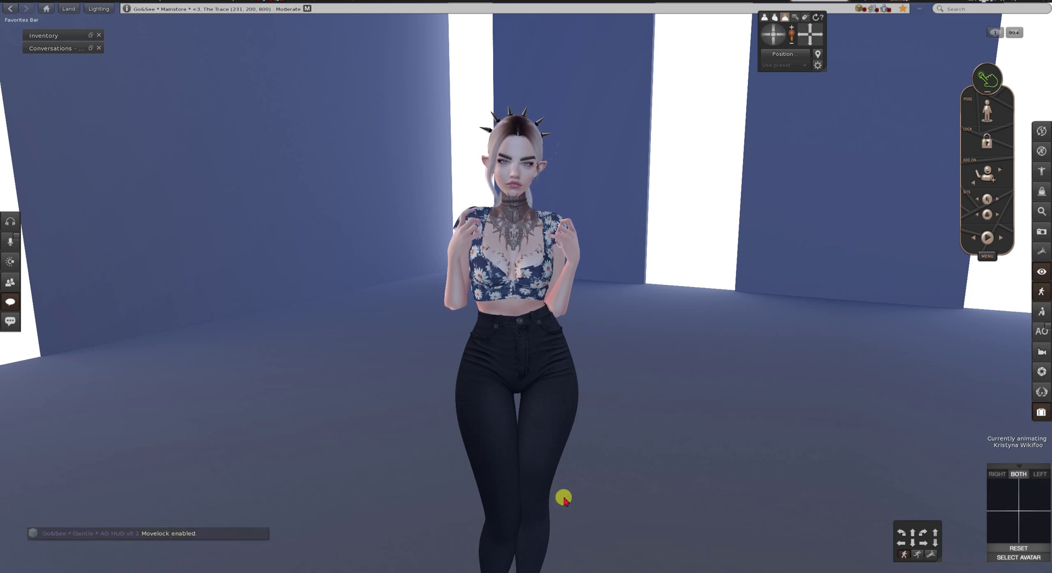
scroll(609, 367, down, 5)
scroll(608, 367, up, 6)
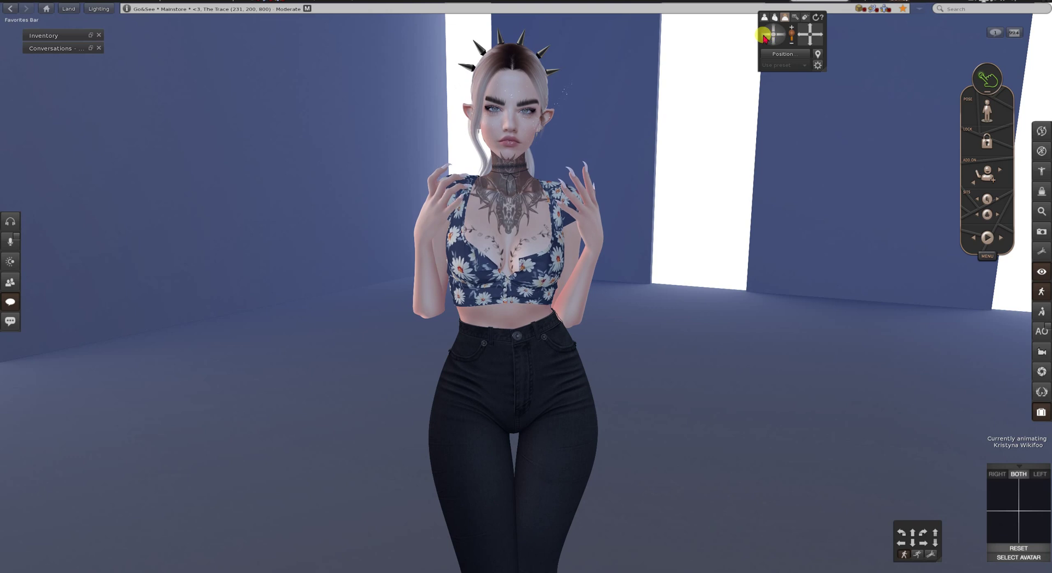
alt+click(506, 171)
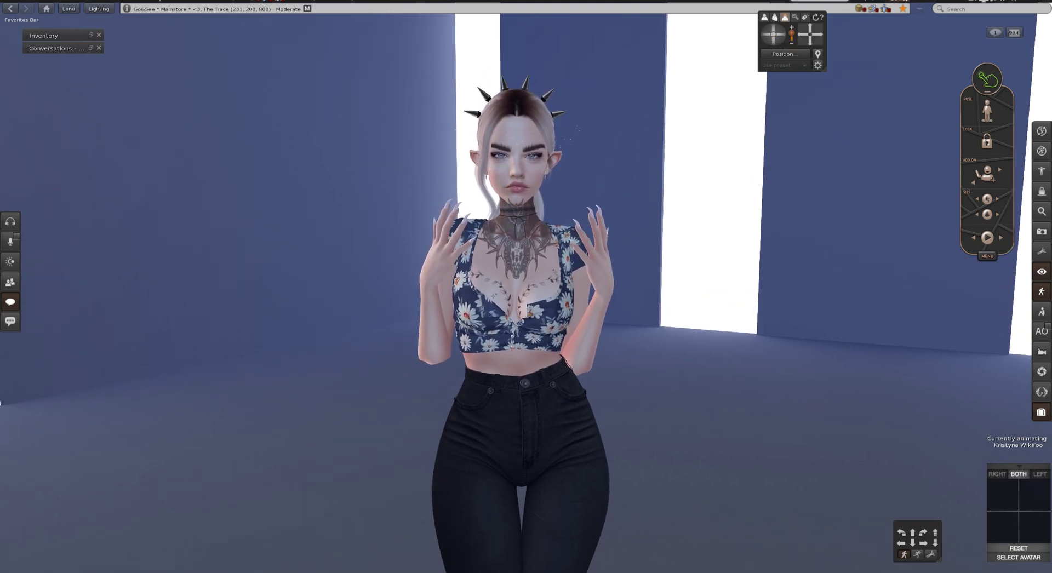
scroll(524, 286, up, 2)
click(771, 31)
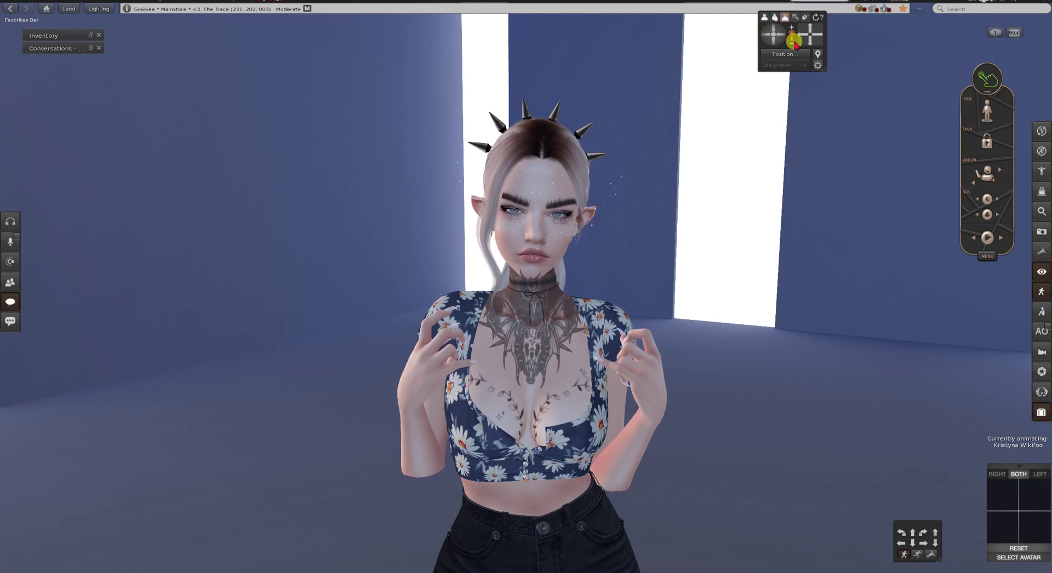
scroll(790, 226, up, 2)
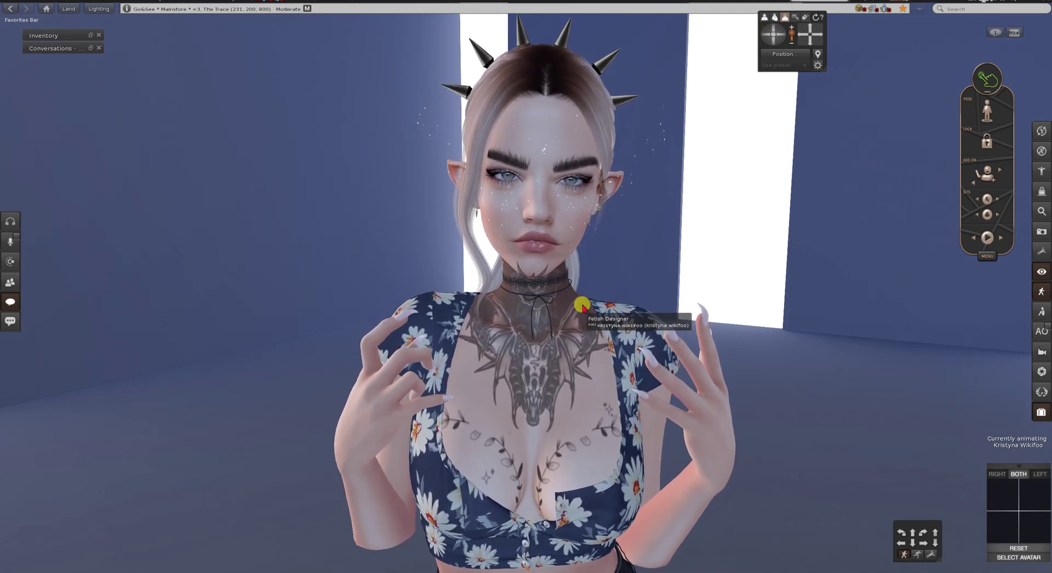
Try to turn and walk the avatar with movelock on, and bring the camera back to its face.
key(Escape)
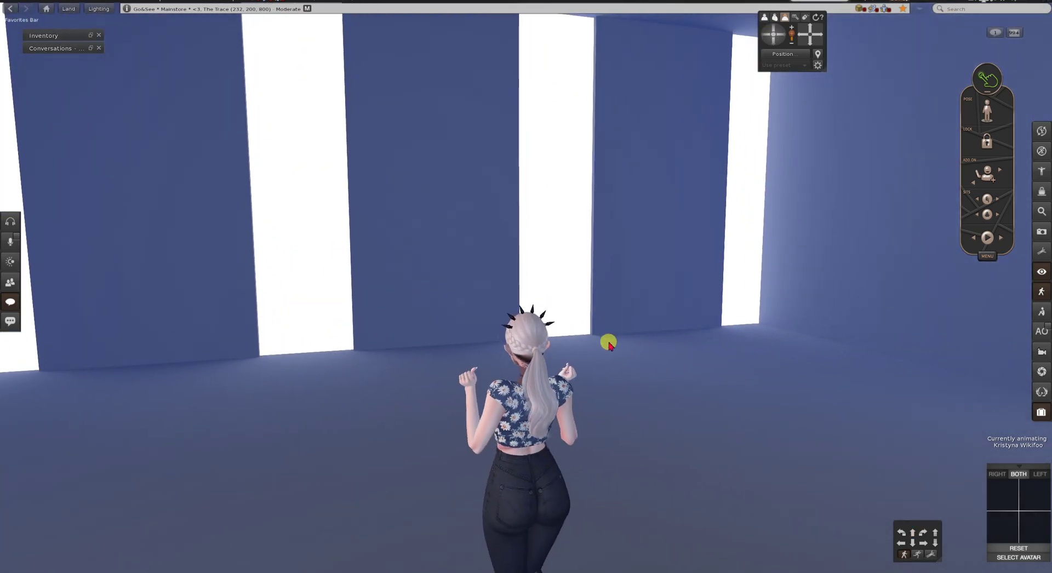
key(Right)
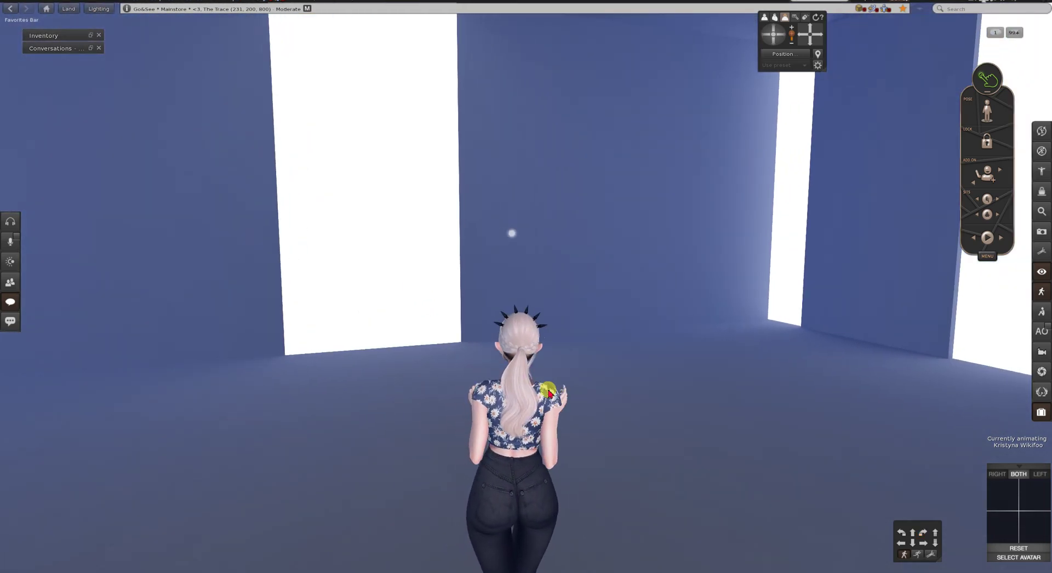
key(Right)
key(Up)
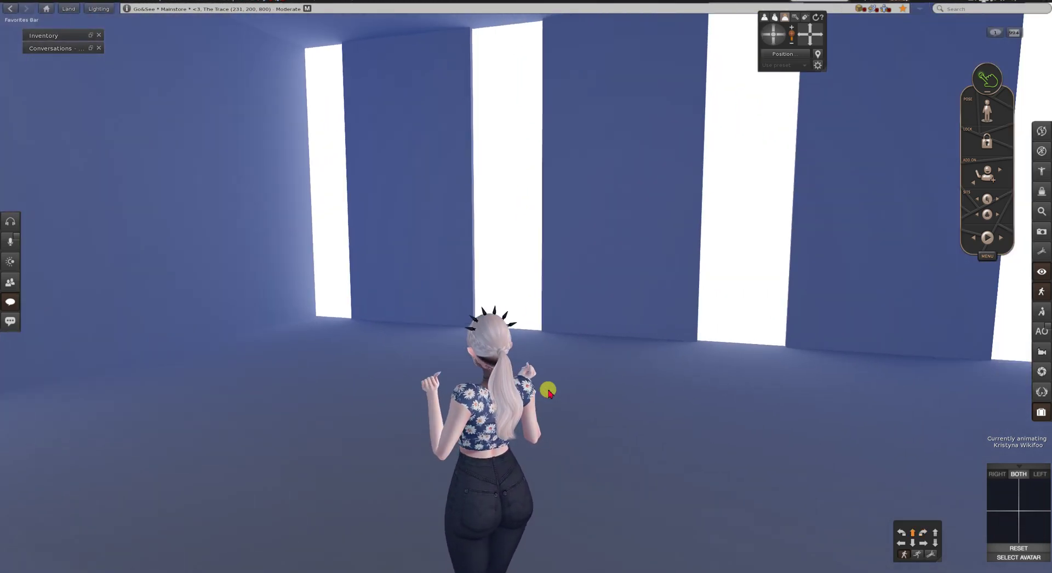
drag(528, 378, 527, 289)
scroll(526, 291, up, 5)
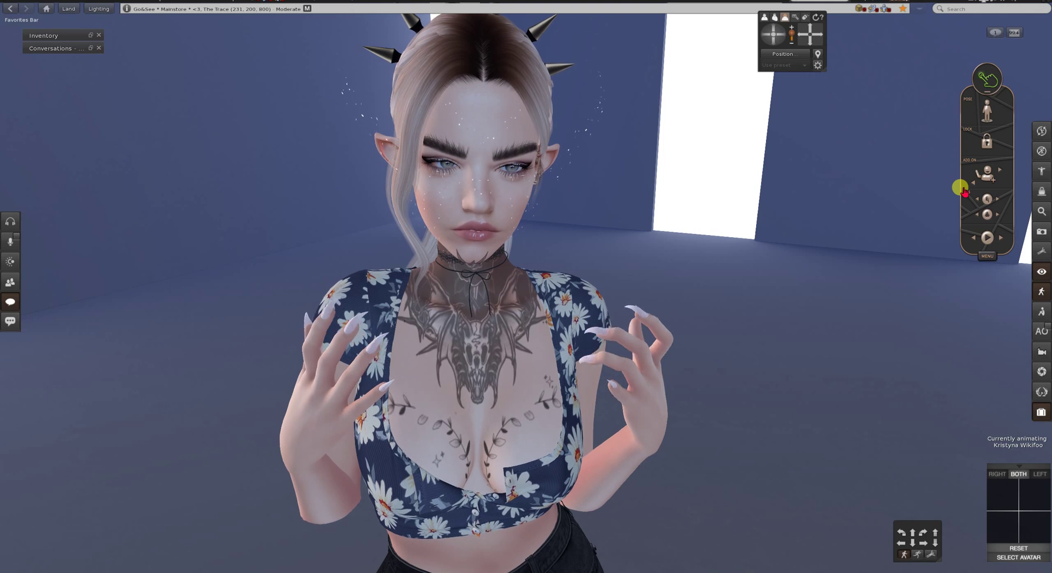
Disable the AO HUD's movelock and frame the avatar from slightly farther away.
click(988, 144)
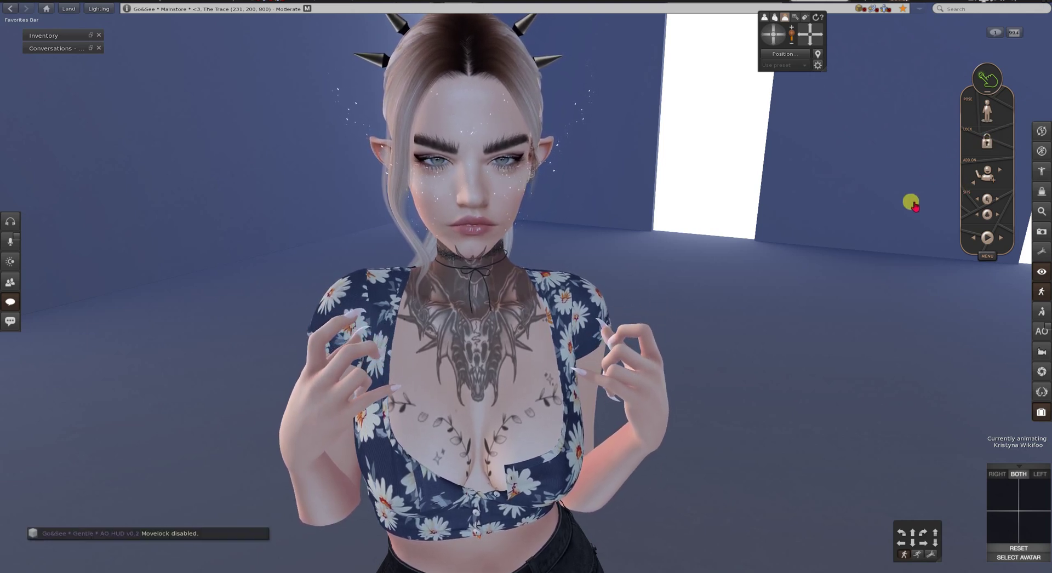
scroll(696, 280, down, 2)
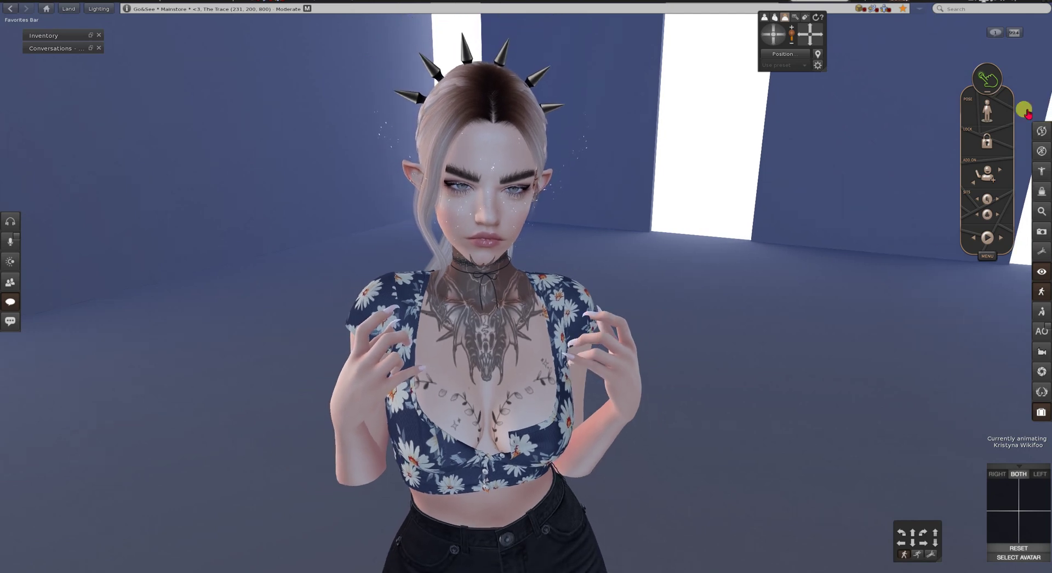
Collapse and expand the AO HUD, and switch the AO off and back on.
click(988, 80)
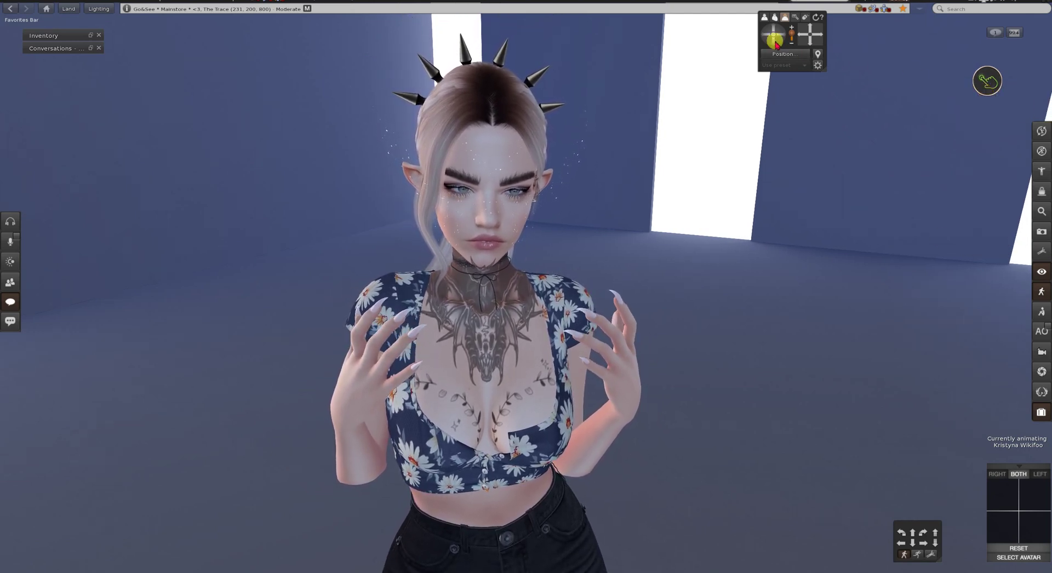
drag(777, 43, 766, 38)
click(992, 80)
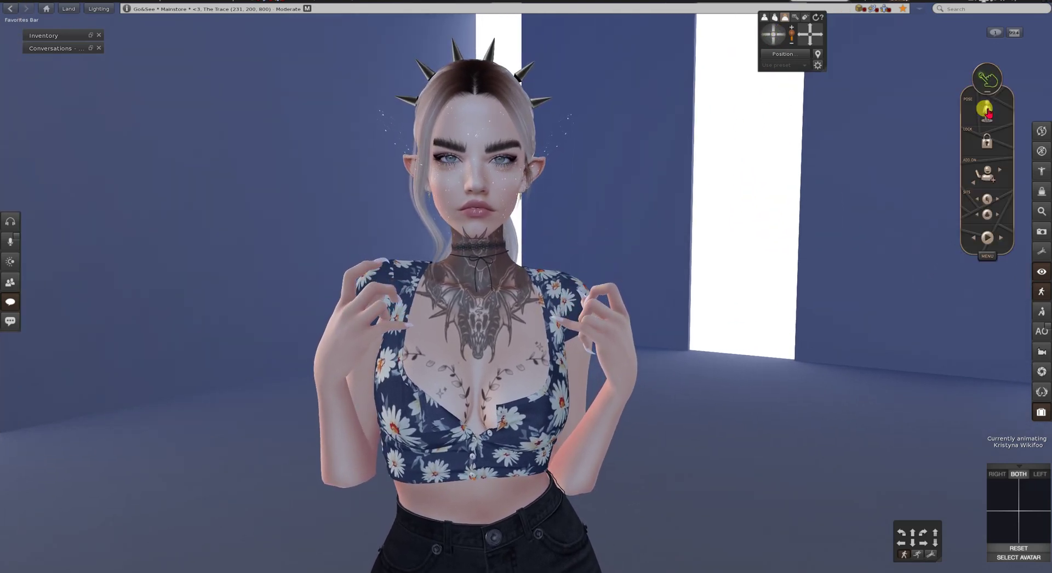
click(988, 81)
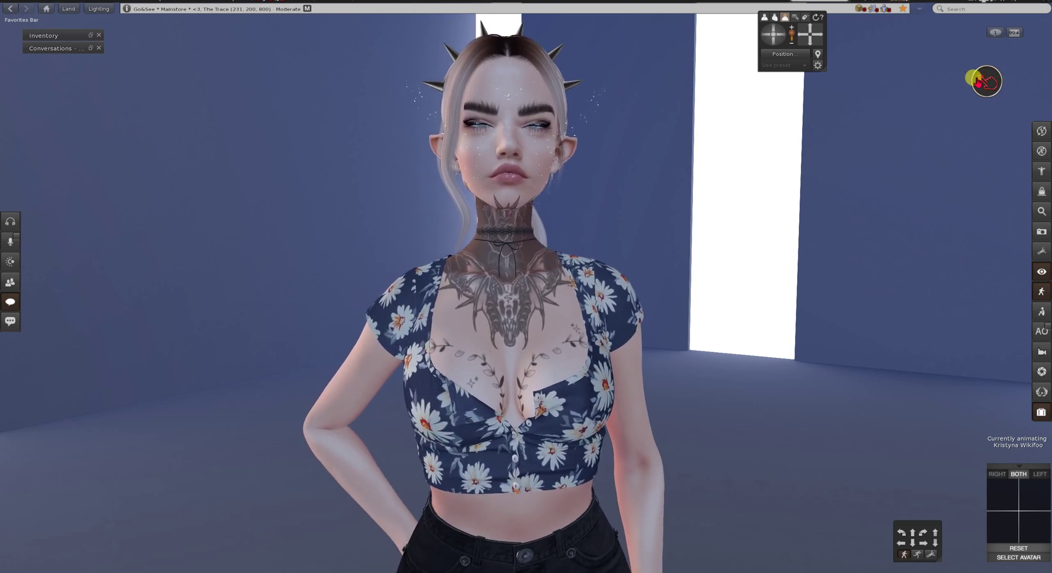
click(978, 81)
scroll(788, 362, down, 3)
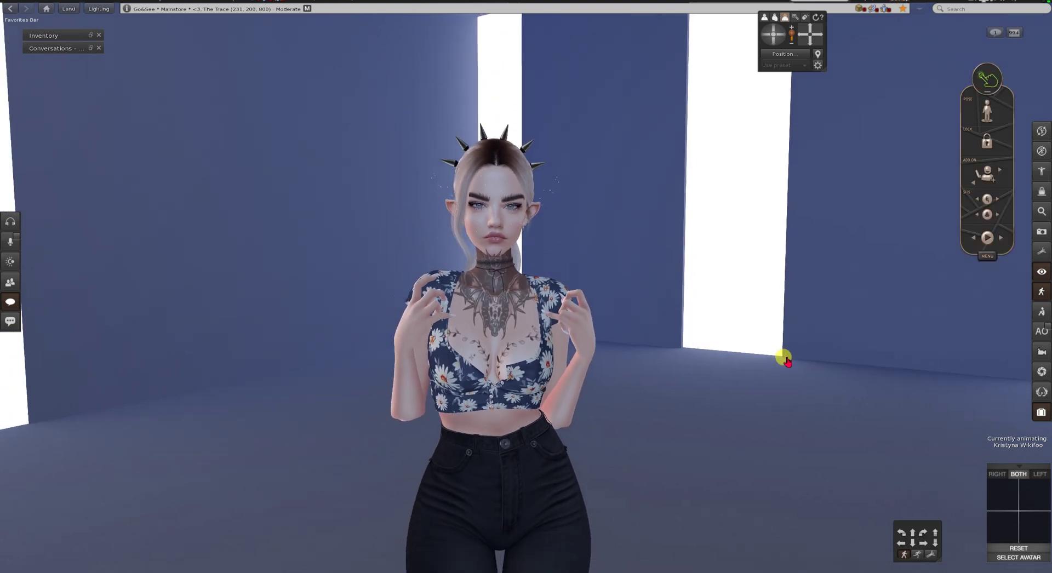
Detach the worn Go&See Gentle AO HUD v0.2, found in its own folder among the recent inventory items.
click(1038, 410)
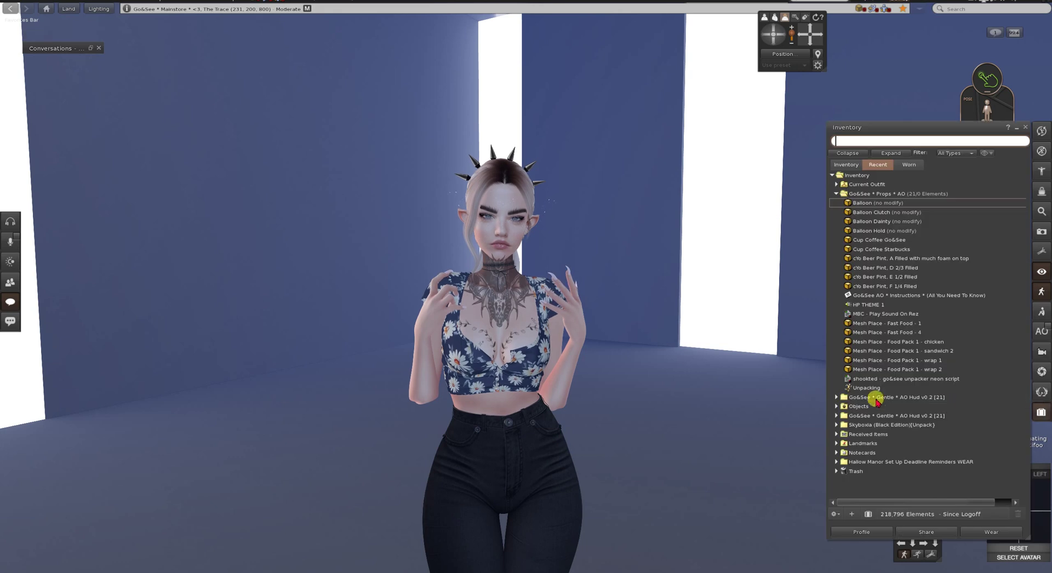
scroll(740, 406, down, 3)
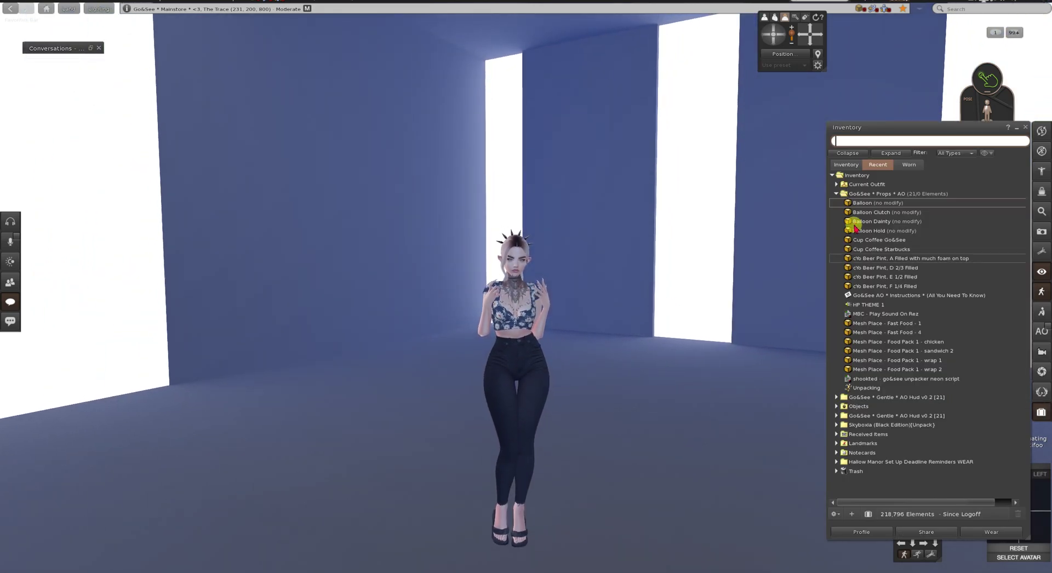
double_click(861, 194)
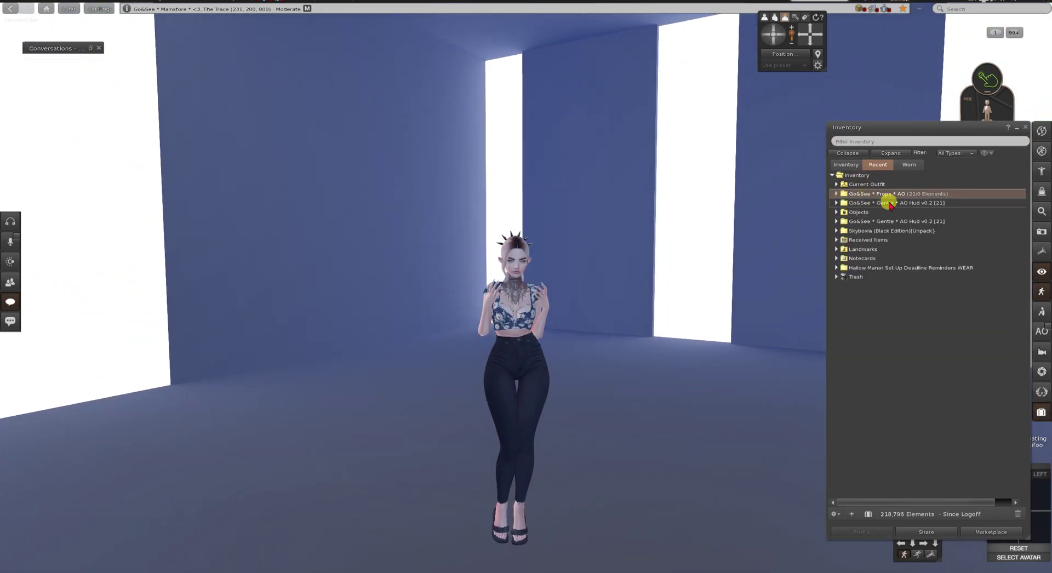
double_click(889, 204)
right_click(889, 214)
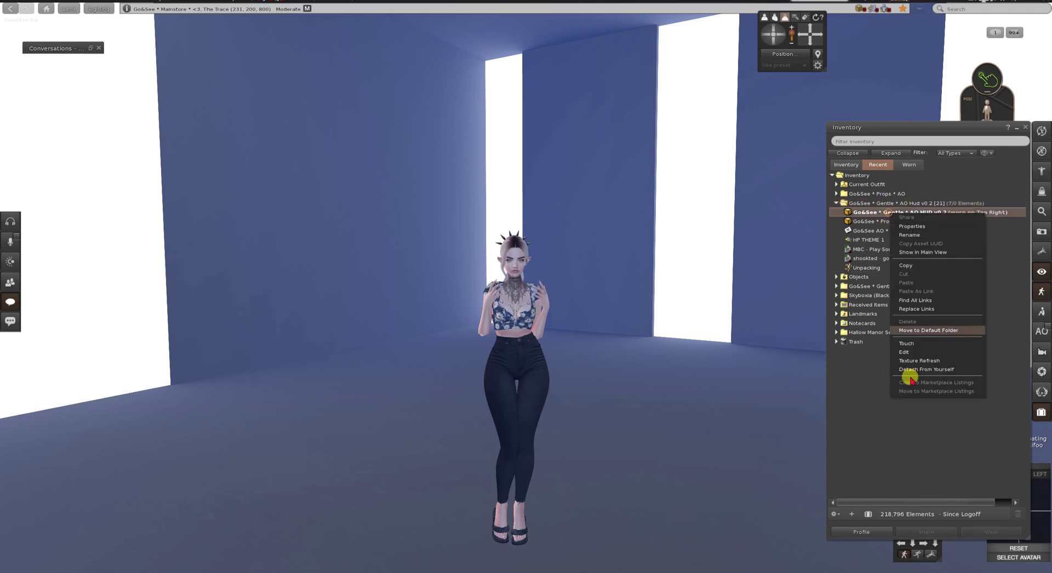
click(913, 370)
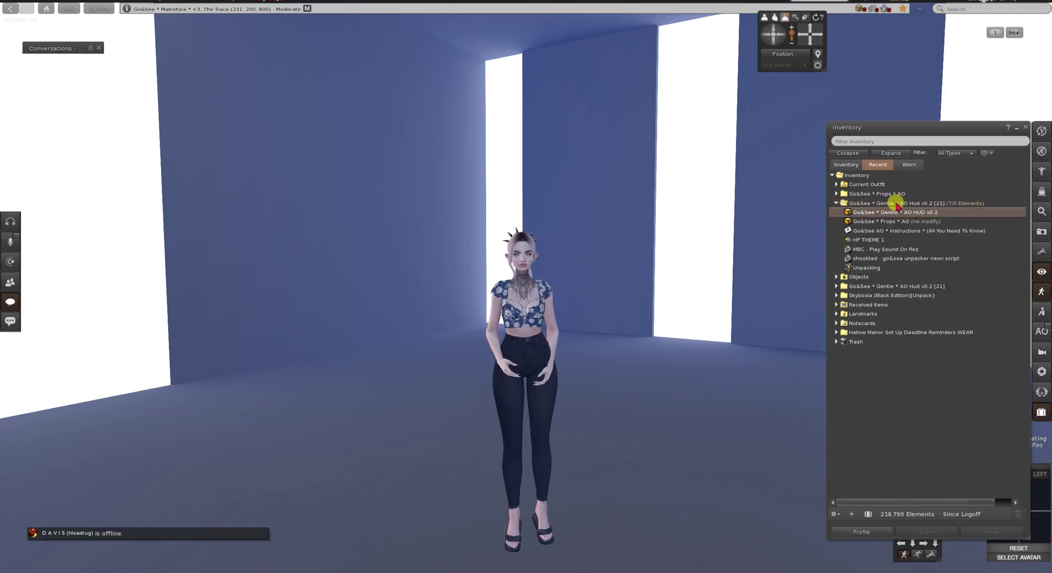
Try to rez the Go&See Gentle AO HUD v0.2 from the inventory onto the floor near the avatar.
drag(879, 212, 654, 532)
alt+click(654, 530)
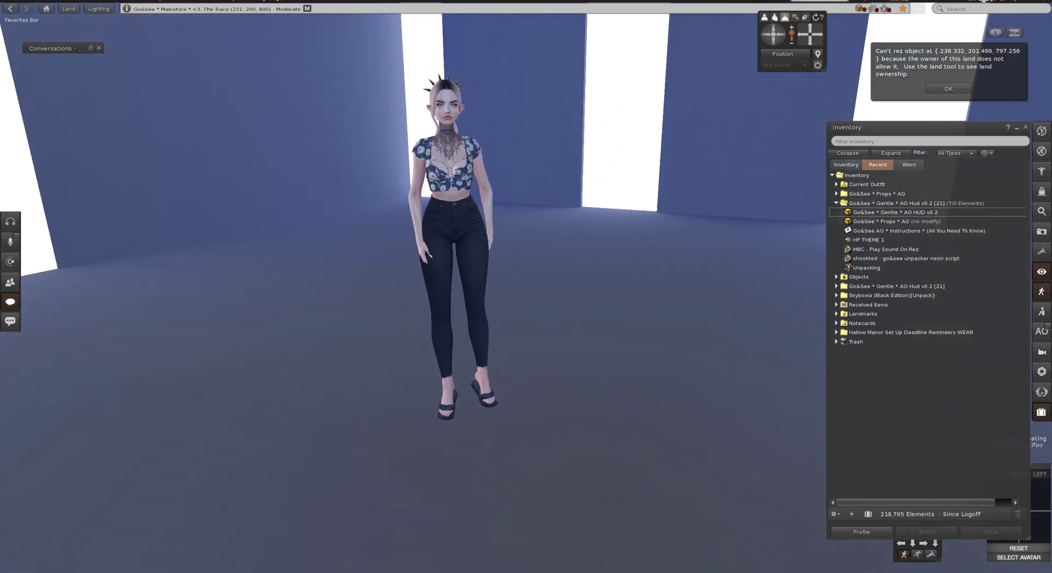
Highlight transparent objects, open the floor object for editing, rez the Gentle AO HUD on it, and turn the highlighting off.
key(ctrl+alt+t)
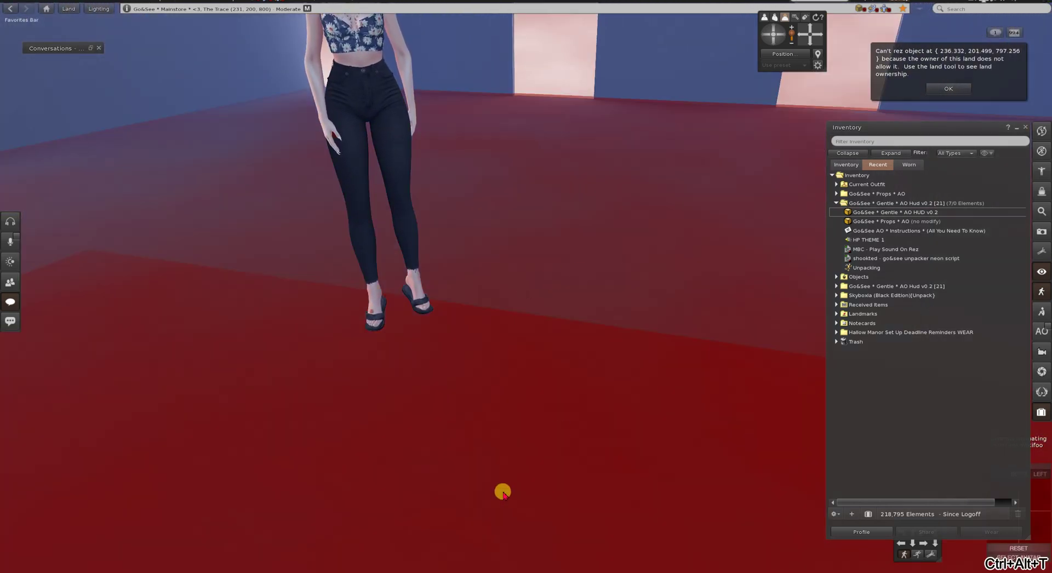
right_click(513, 438)
click(543, 459)
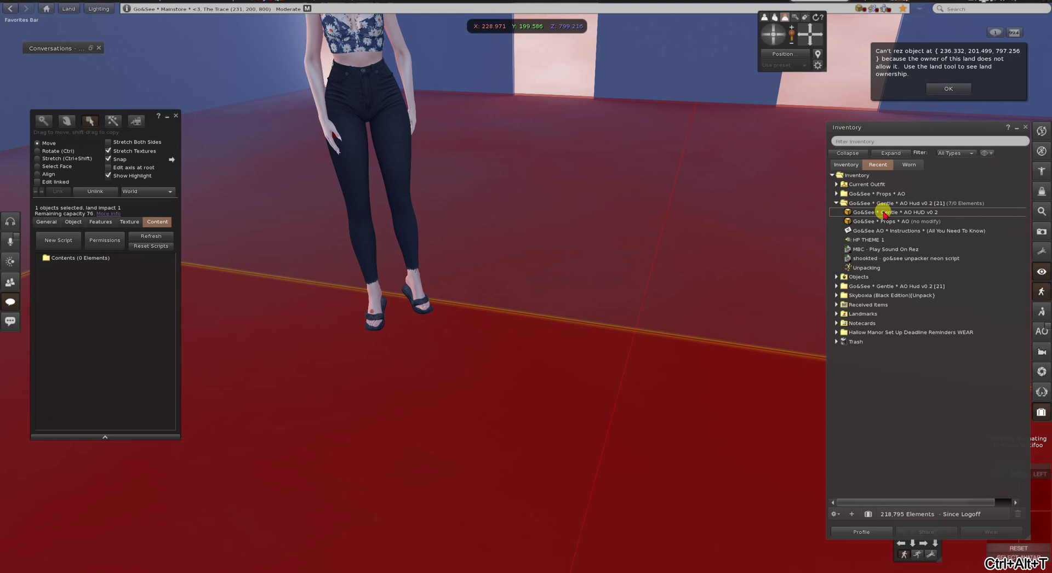
drag(885, 215, 536, 429)
key(ctrl+alt+t)
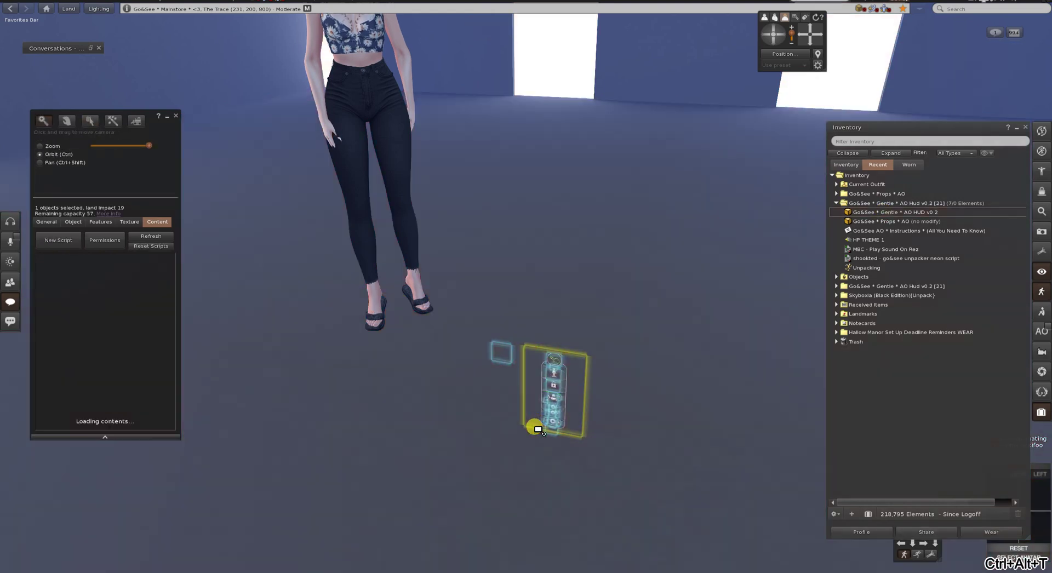
Frame the rezzed AO HUD close up from the front and place the build window with its contents beside it.
click(538, 430)
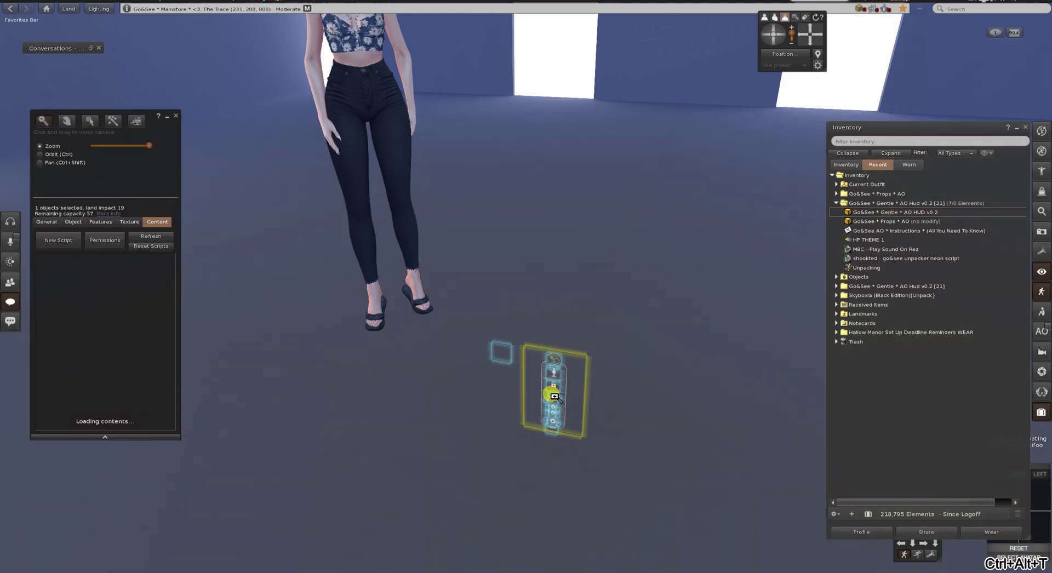
drag(554, 398, 525, 260)
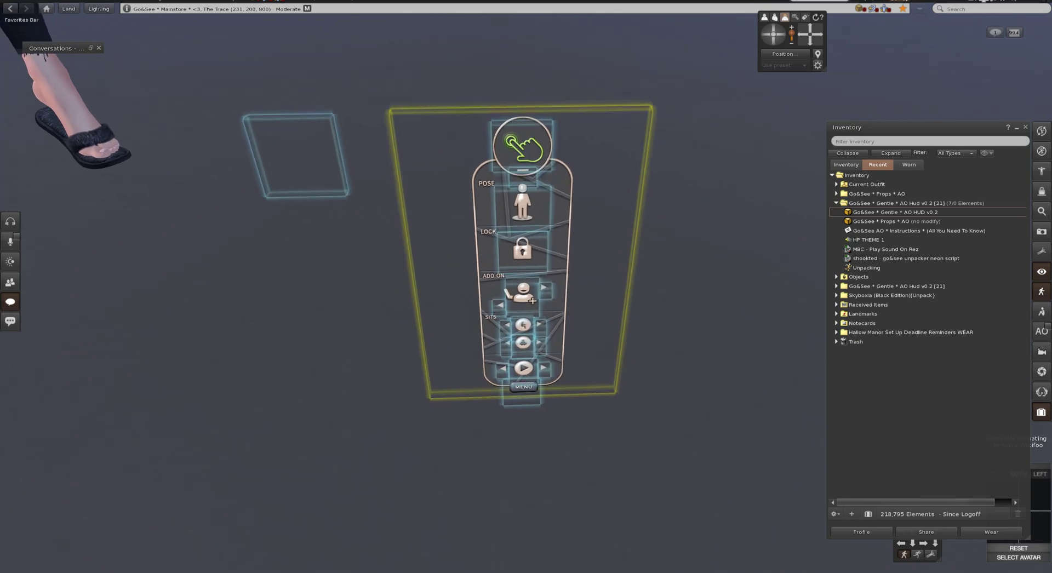
click(778, 43)
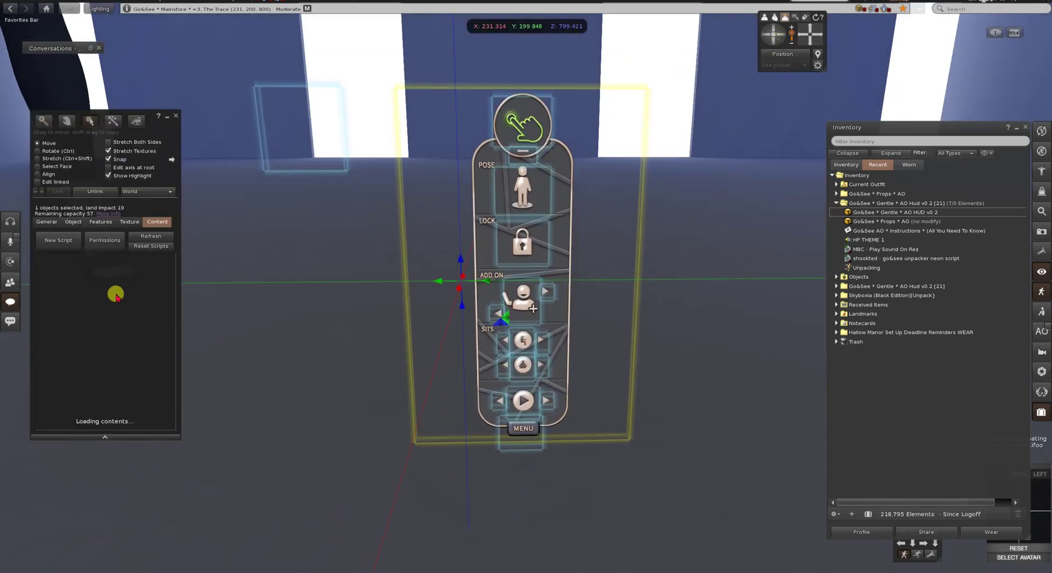
drag(160, 130, 354, 103)
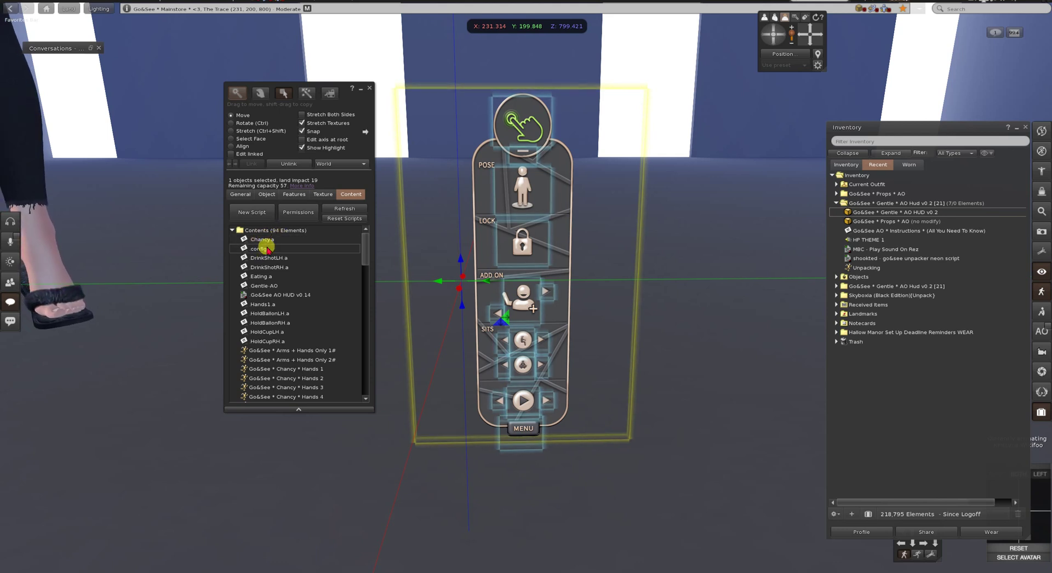
Open the config notecard in the HUD's contents, read through its empty animation categories, and close it.
click(266, 250)
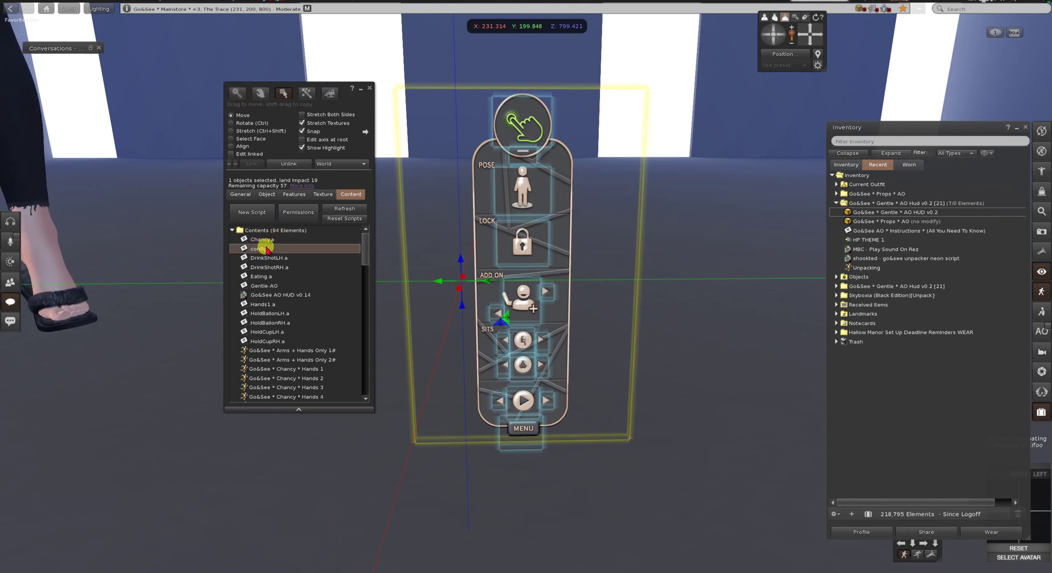
double_click(267, 250)
scroll(545, 363, down, 3)
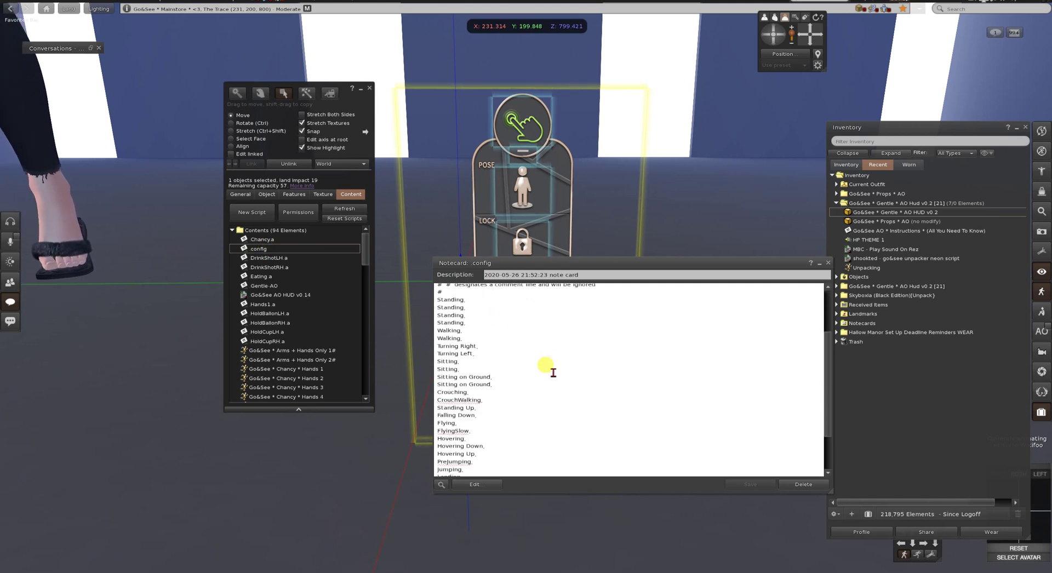
scroll(552, 373, down, 3)
click(829, 262)
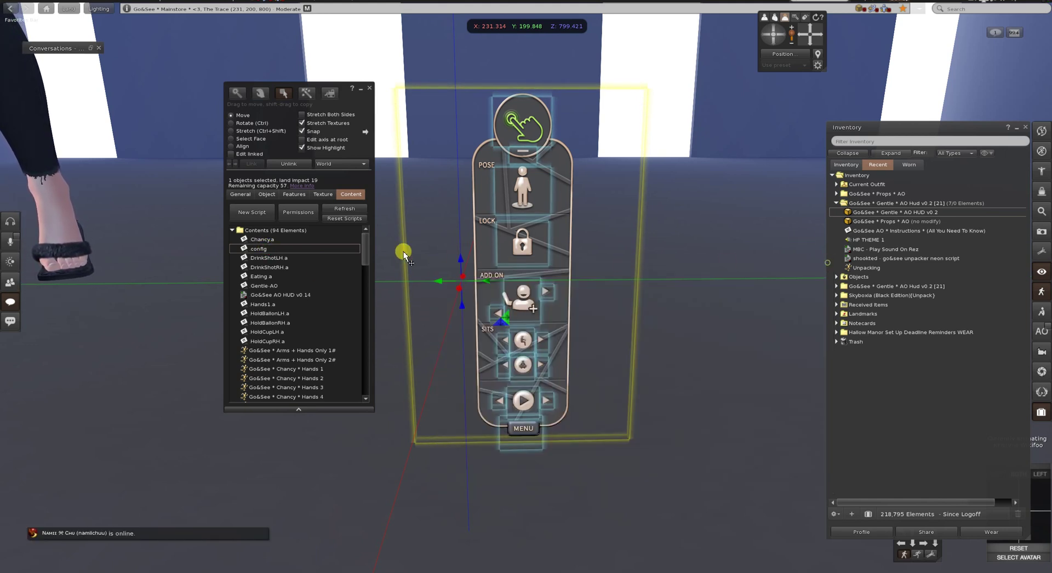
Look through the animations in the HUD's contents and open the Gentle-AO notecard.
drag(364, 263, 363, 395)
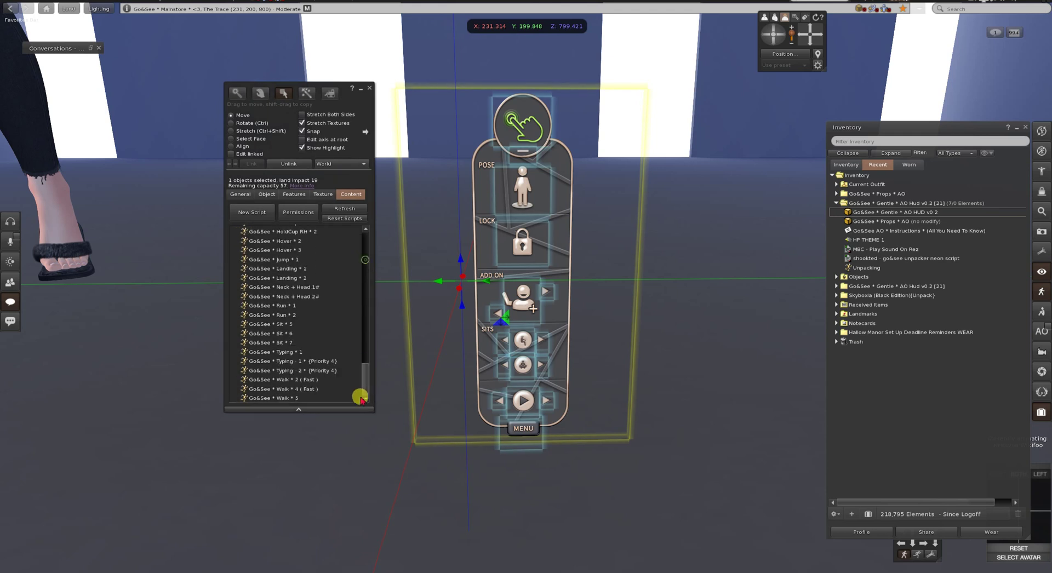
scroll(312, 345, up, 12)
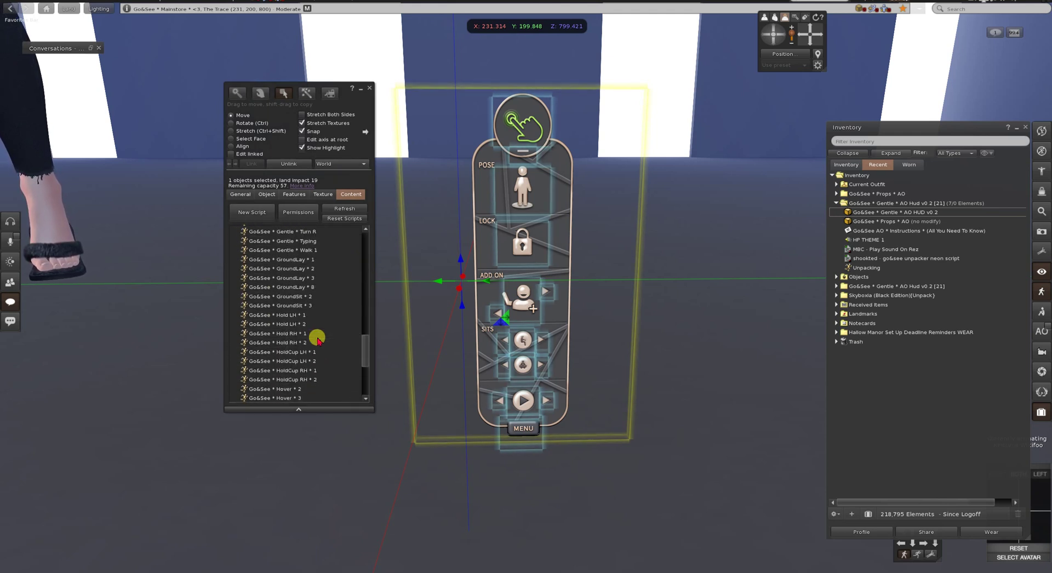
scroll(324, 340, up, 15)
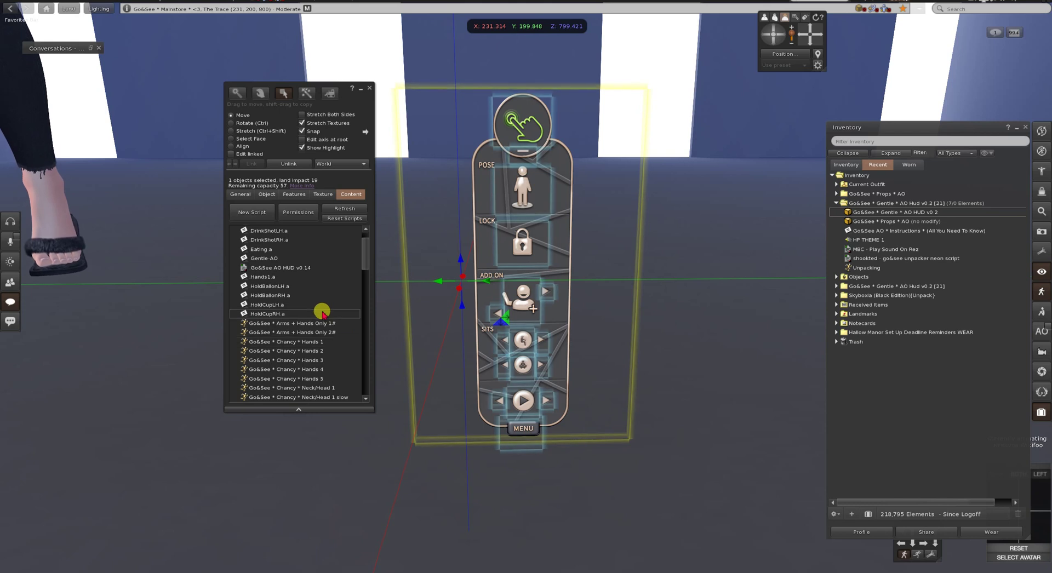
click(270, 258)
double_click(270, 259)
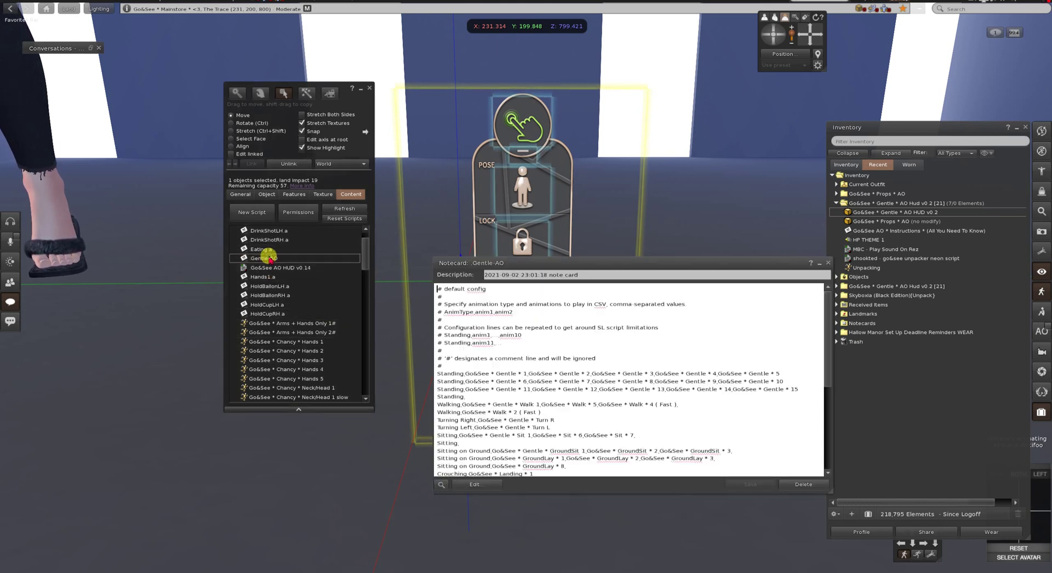
Enlarge the Gentle-AO notecard window until its whole text fits, and place it beside the HUD's contents list.
drag(563, 264, 388, 204)
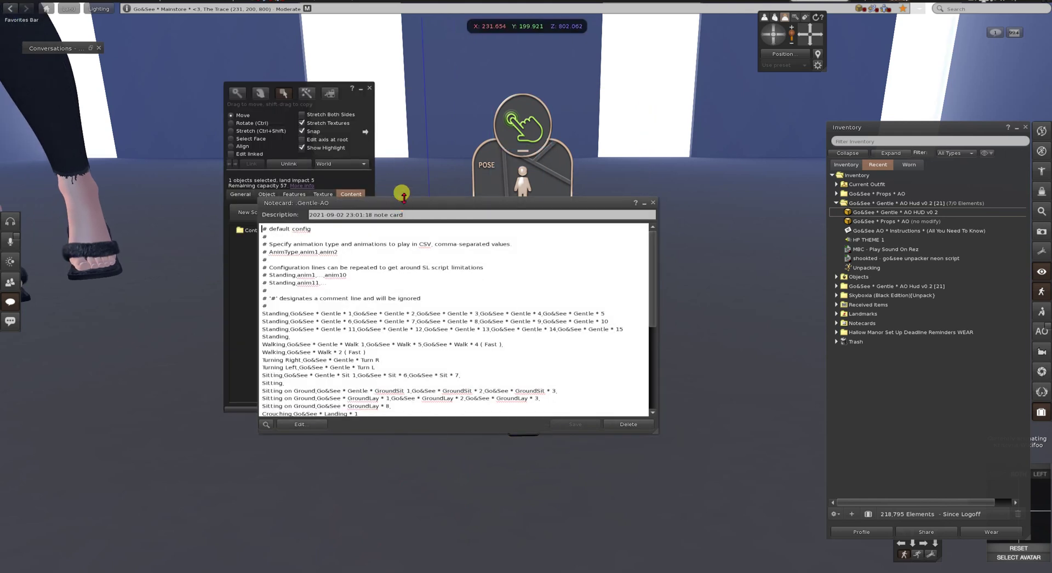
drag(399, 198, 397, 116)
click(512, 100)
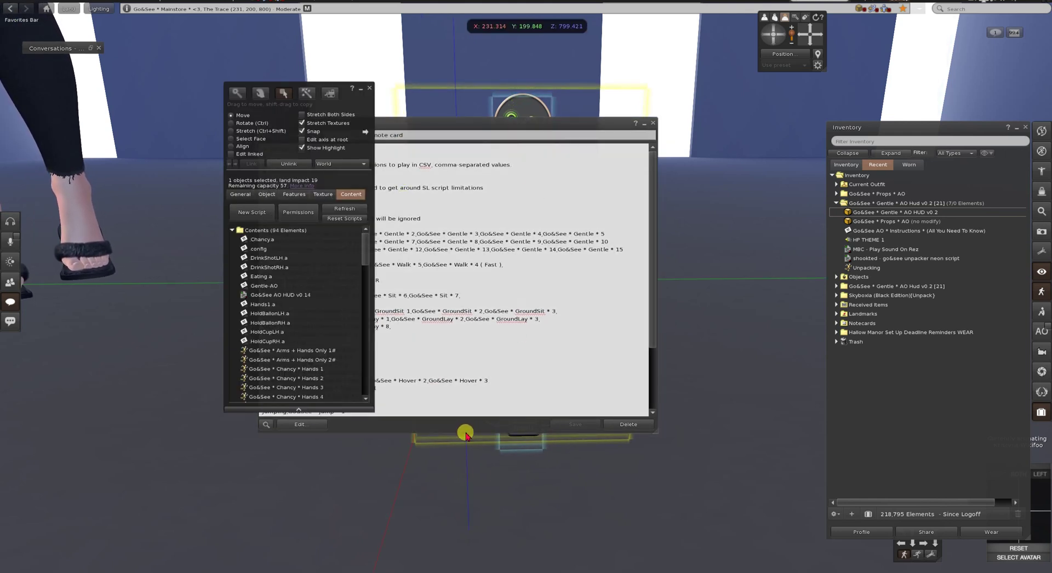
drag(468, 433, 472, 557)
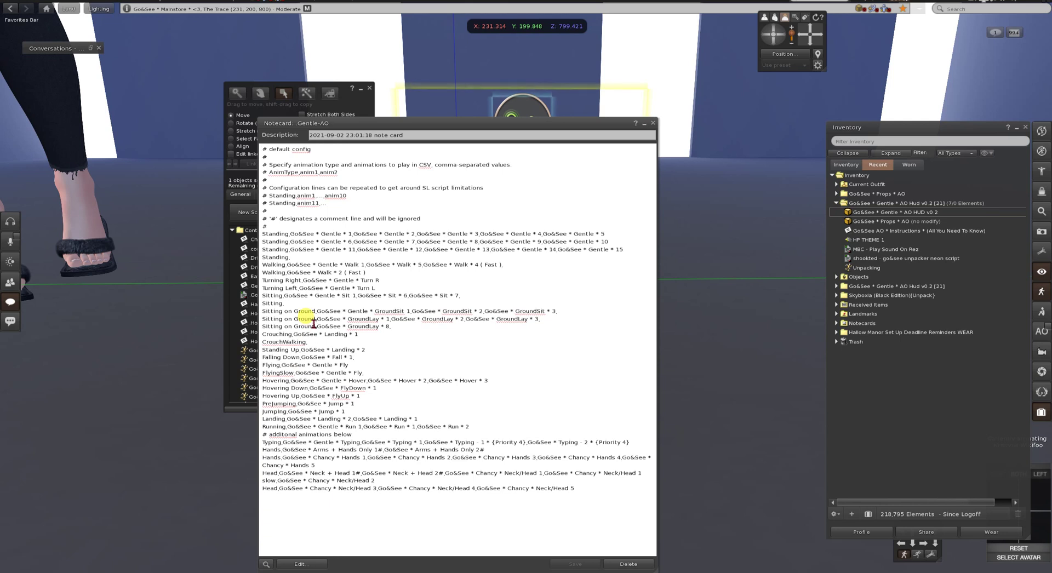
drag(396, 124, 535, 85)
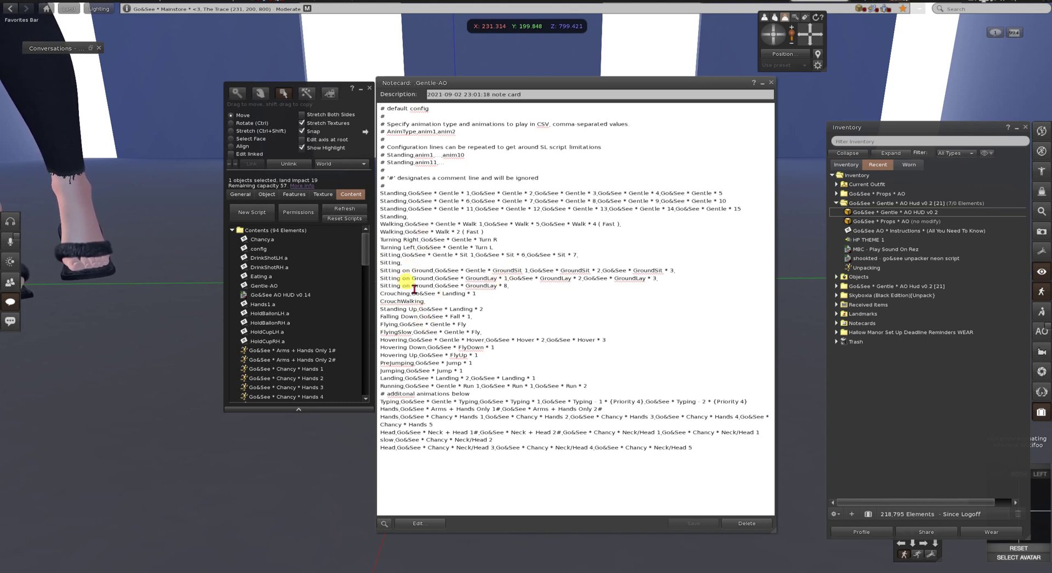
Move the Gentle-AO notecard clear of the avatar and examine the animation names in the HUD's contents alongside it.
scroll(350, 331, down, 7)
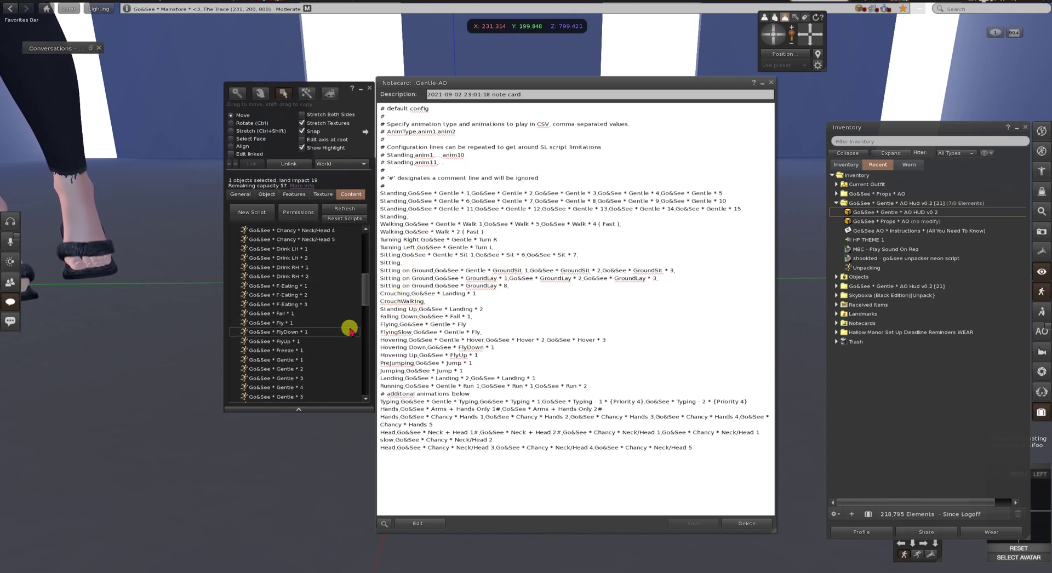
alt+click(94, 148)
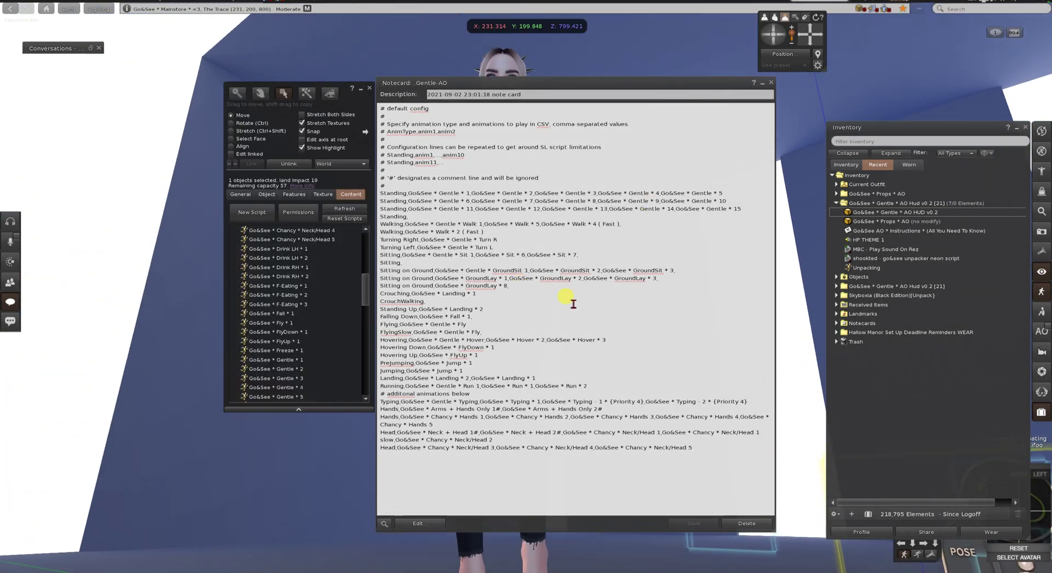
click(785, 18)
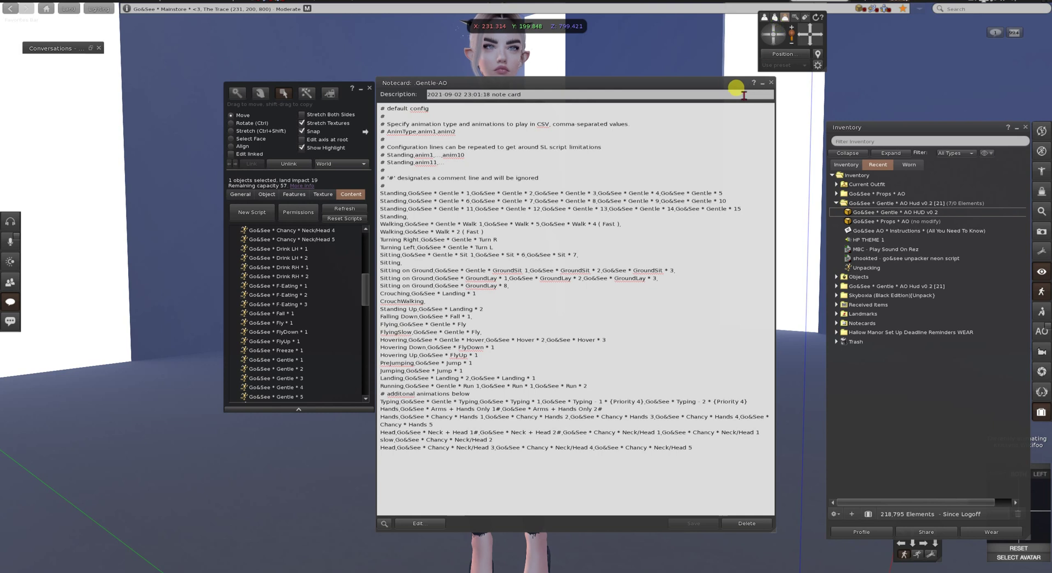
drag(729, 85, 921, 80)
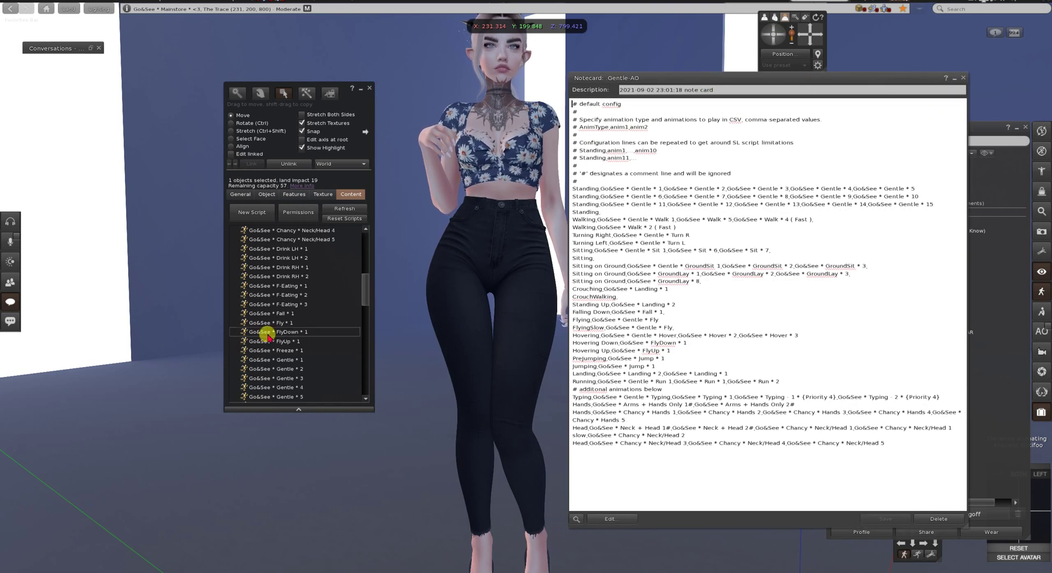
scroll(277, 321, down, 5)
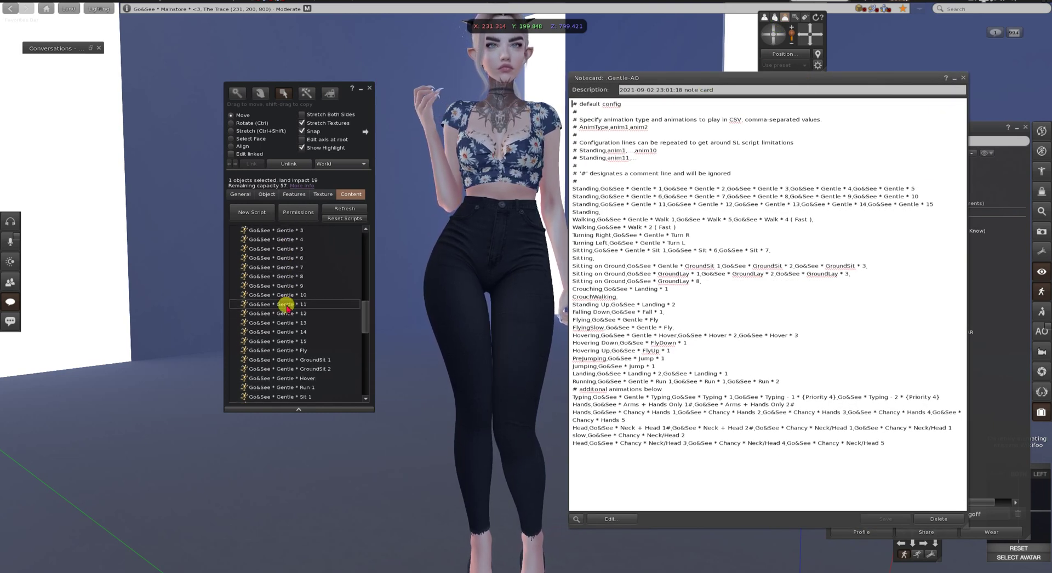
scroll(286, 308, down, 10)
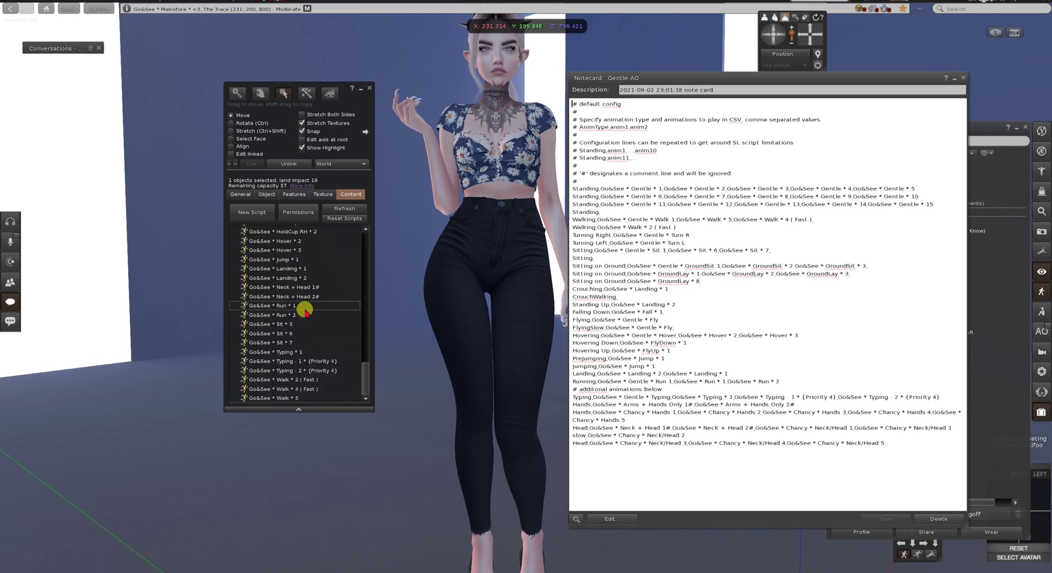
Preview the Go&See * Walk * 5 animation from the HUD's contents and highlight its entry in the notecard's Walking line.
double_click(285, 399)
click(380, 436)
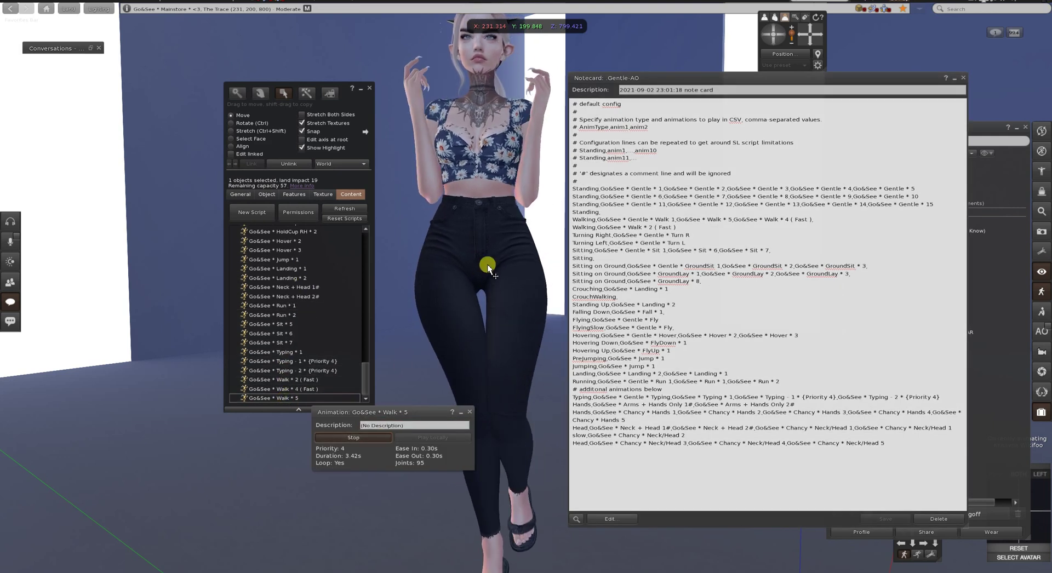
click(470, 412)
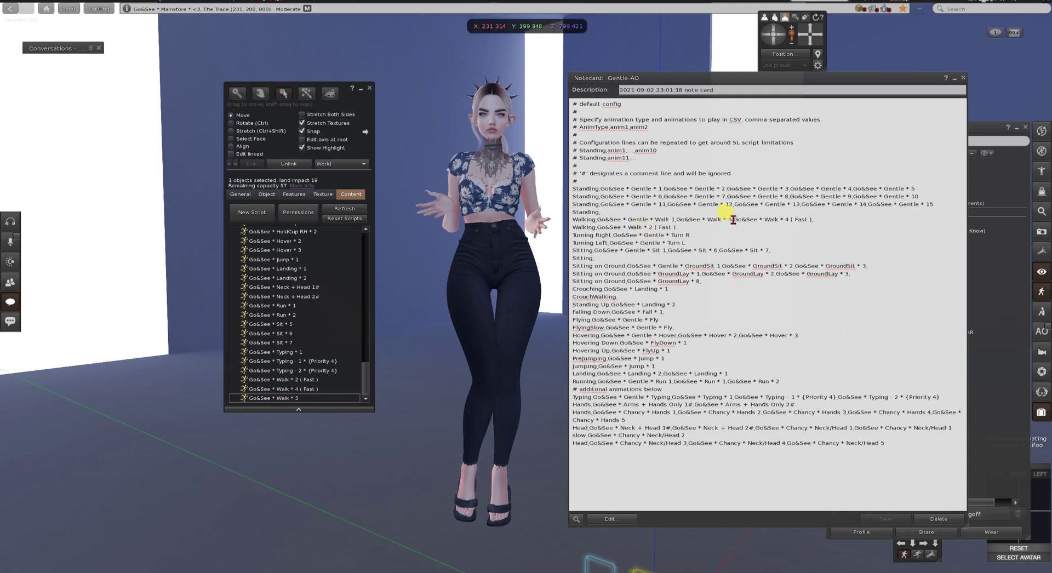
drag(733, 220, 674, 222)
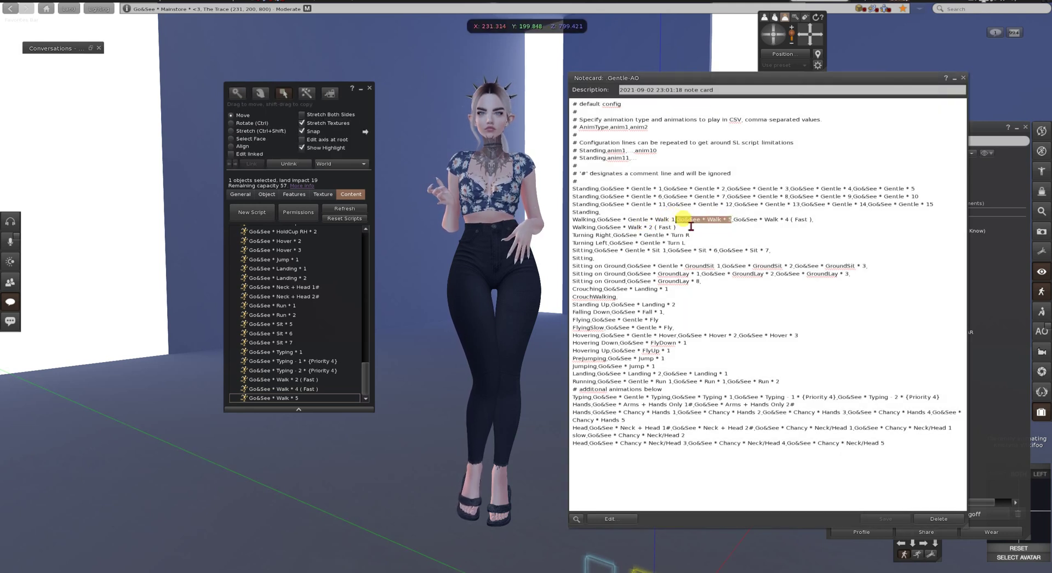
Show the complete inventory, collapse its folders and expand the Animations folder to browse the Go&See animations.
click(987, 128)
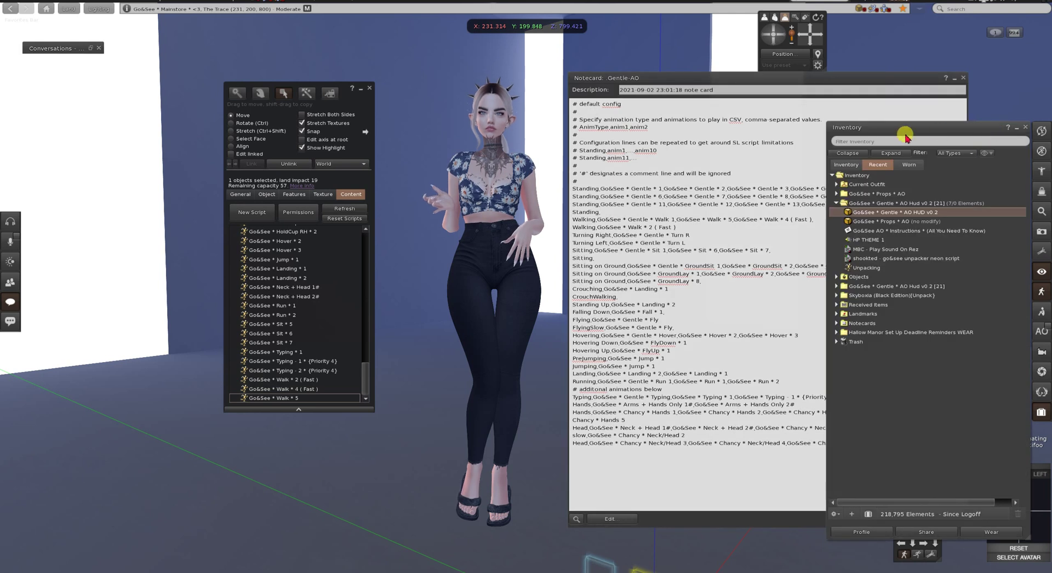
click(856, 164)
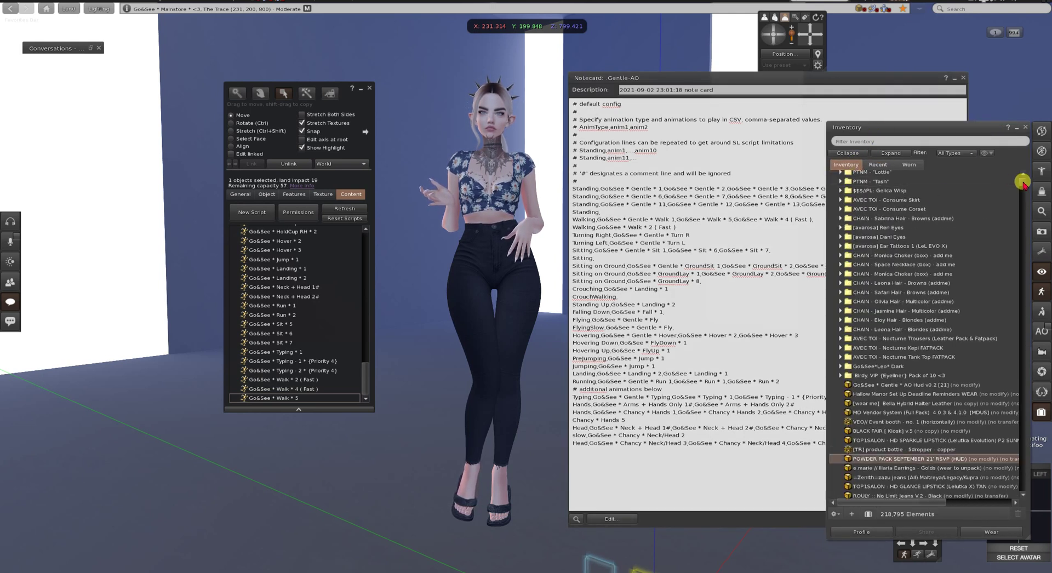
double_click(853, 194)
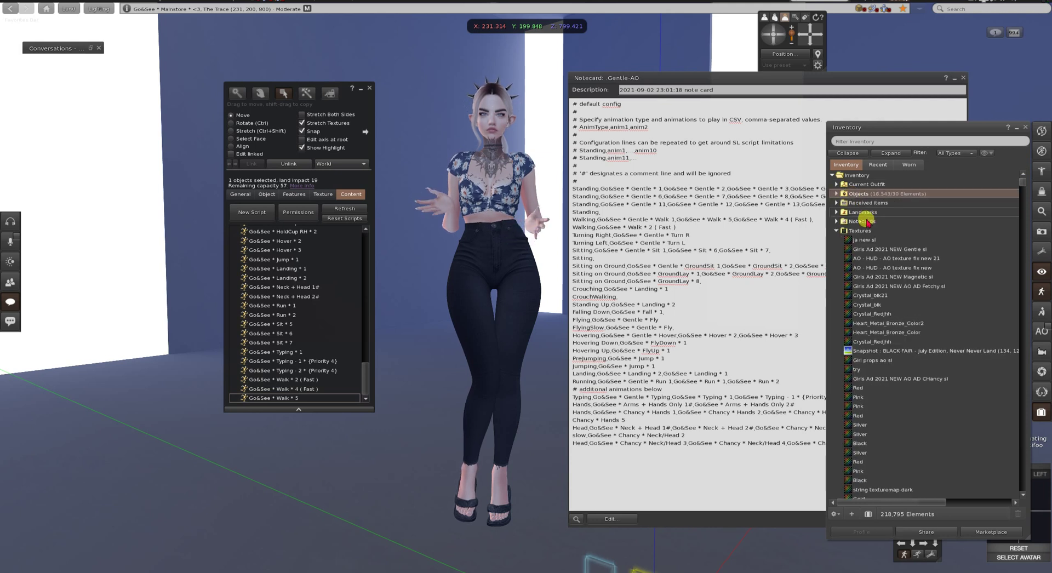
double_click(860, 231)
click(848, 153)
double_click(855, 175)
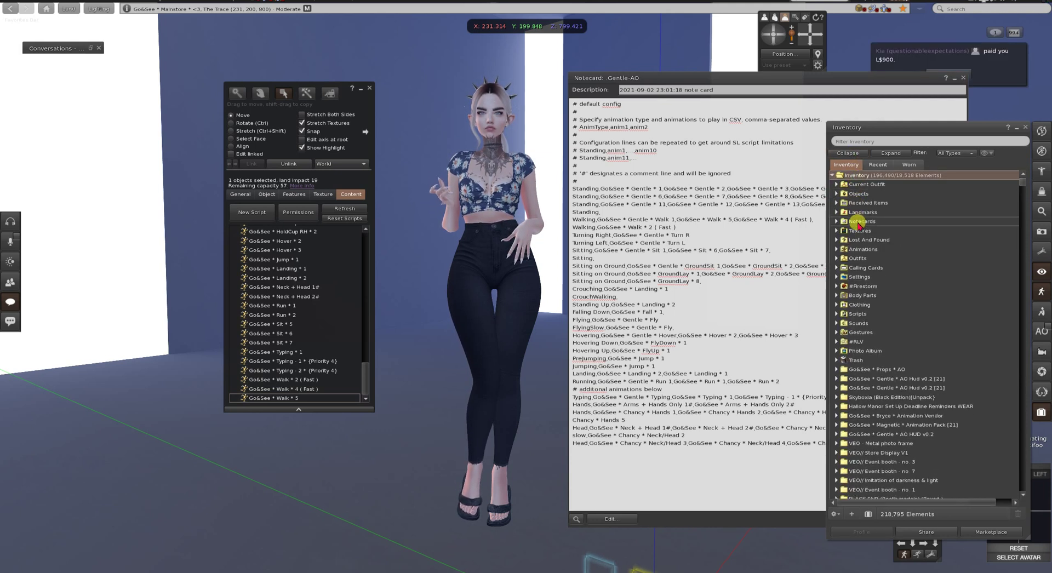
double_click(862, 250)
scroll(893, 419, down, 6)
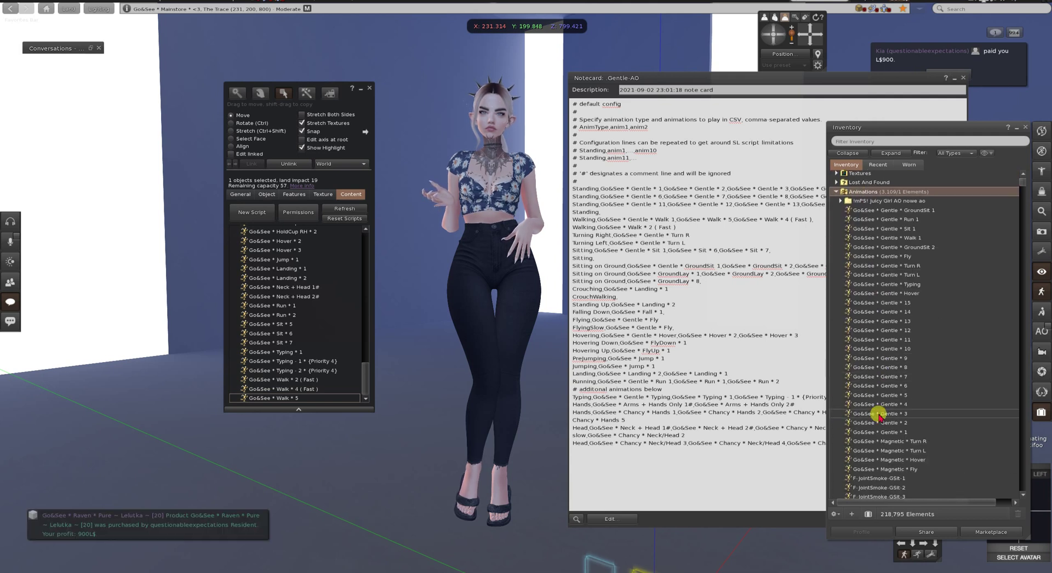
scroll(893, 419, down, 4)
Copy the name of the Go&See * GroundSit Joint 1 animation from its rename field in the inventory.
right_click(892, 415)
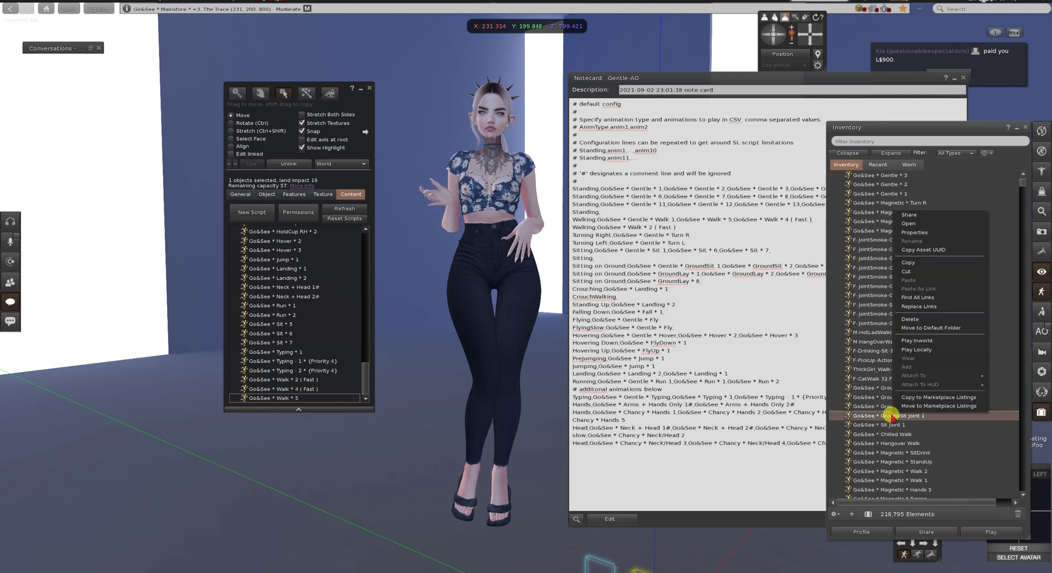
click(912, 242)
key(ctrl+c)
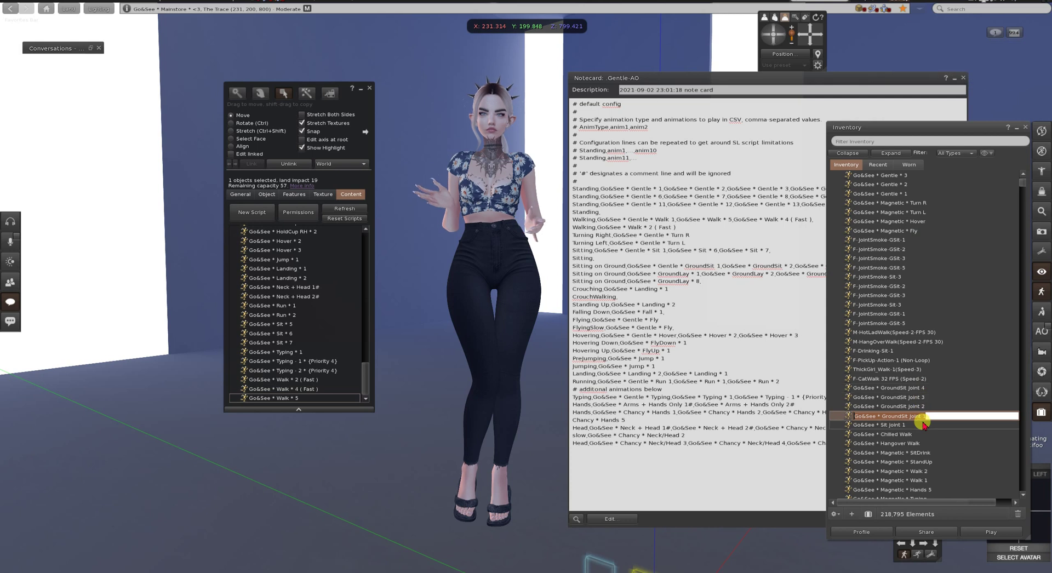
right_click(924, 415)
click(939, 428)
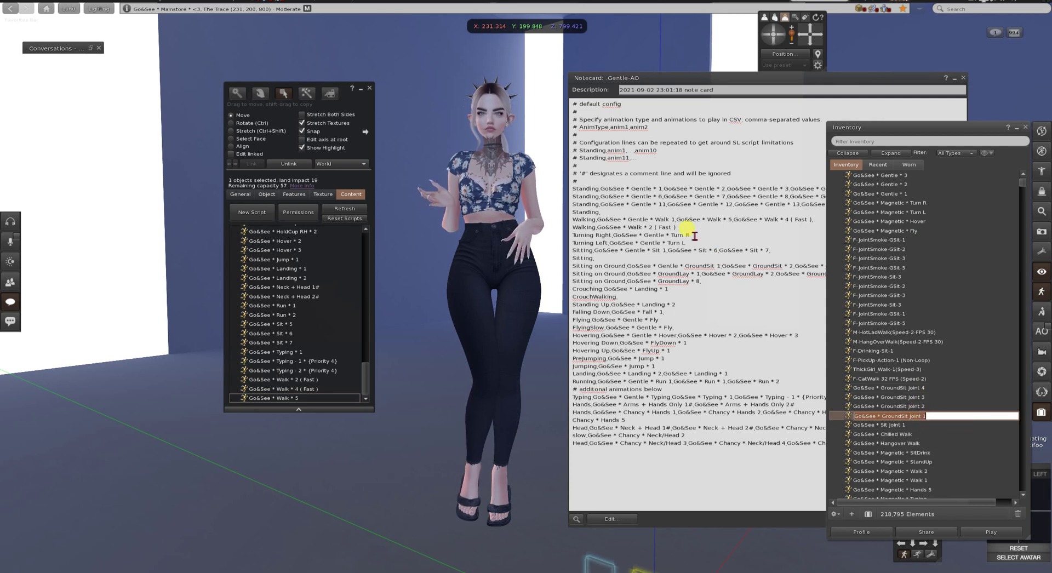
Add Go&See * GroundSit Joint 1 after GroundLay * 8 in the last Sitting on Ground line and save the notecard.
click(783, 250)
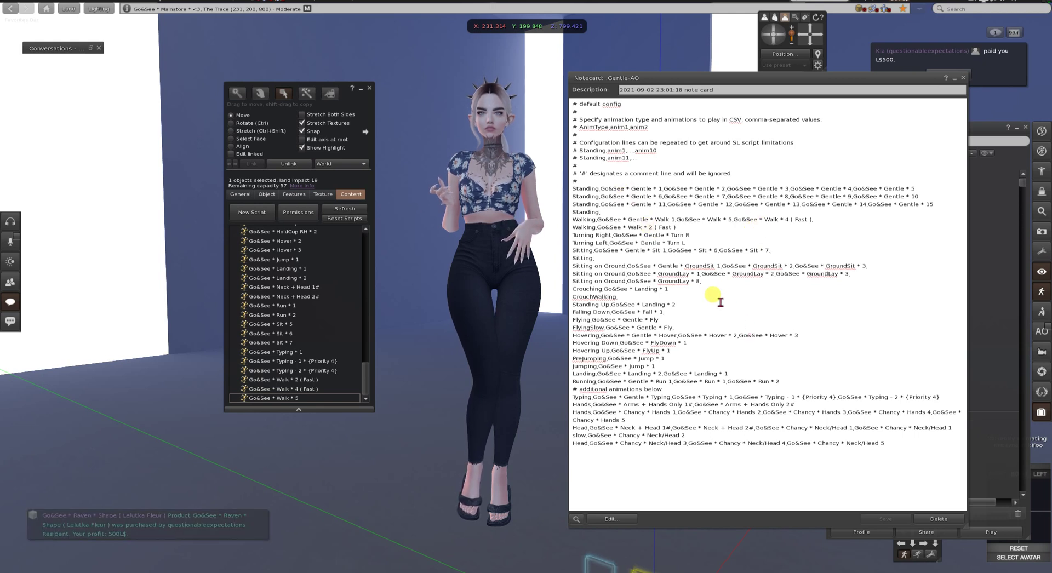
text(,)
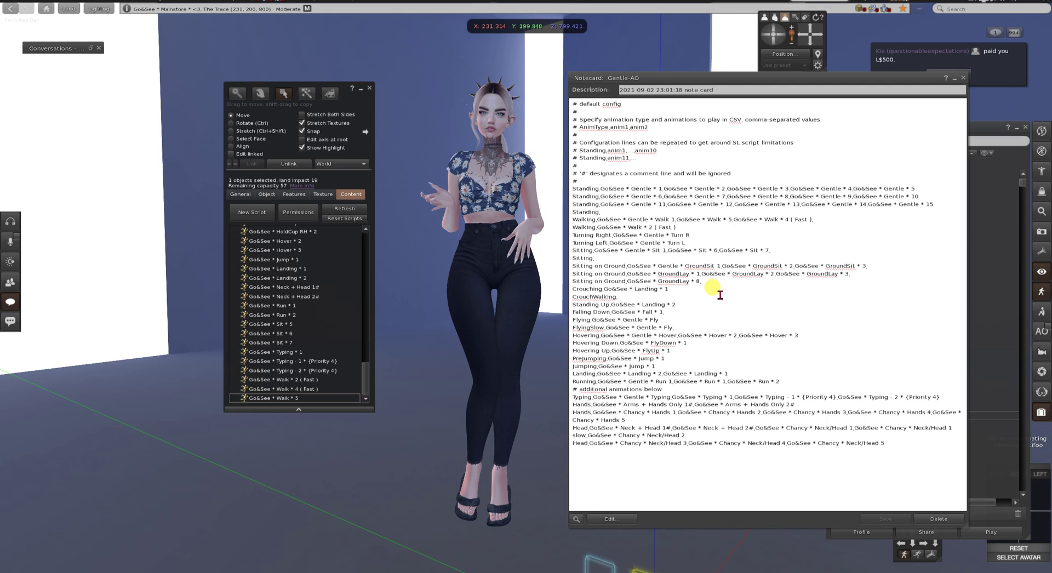
key(BackSpace)
right_click(711, 282)
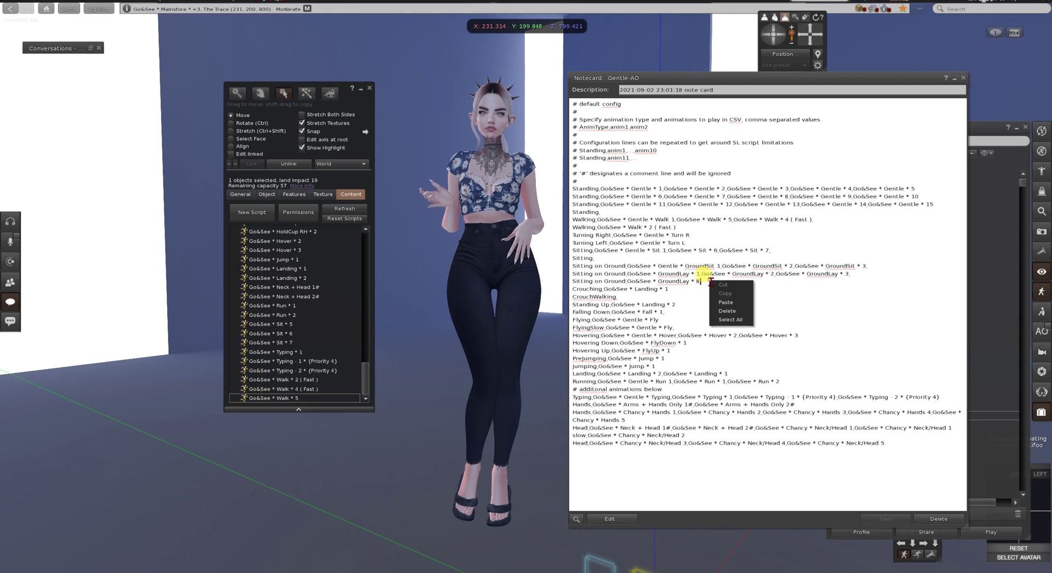
click(725, 302)
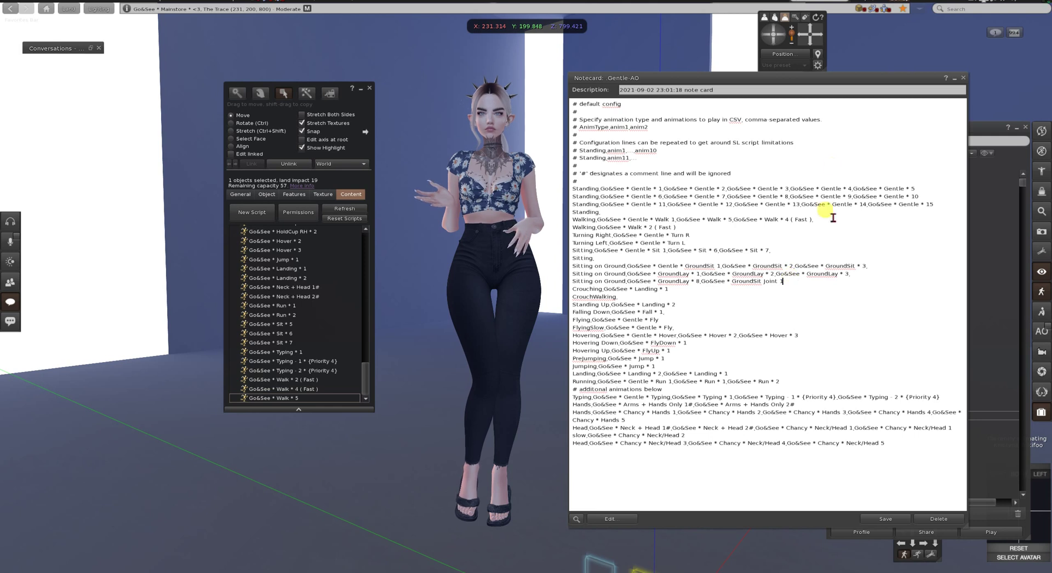
click(886, 519)
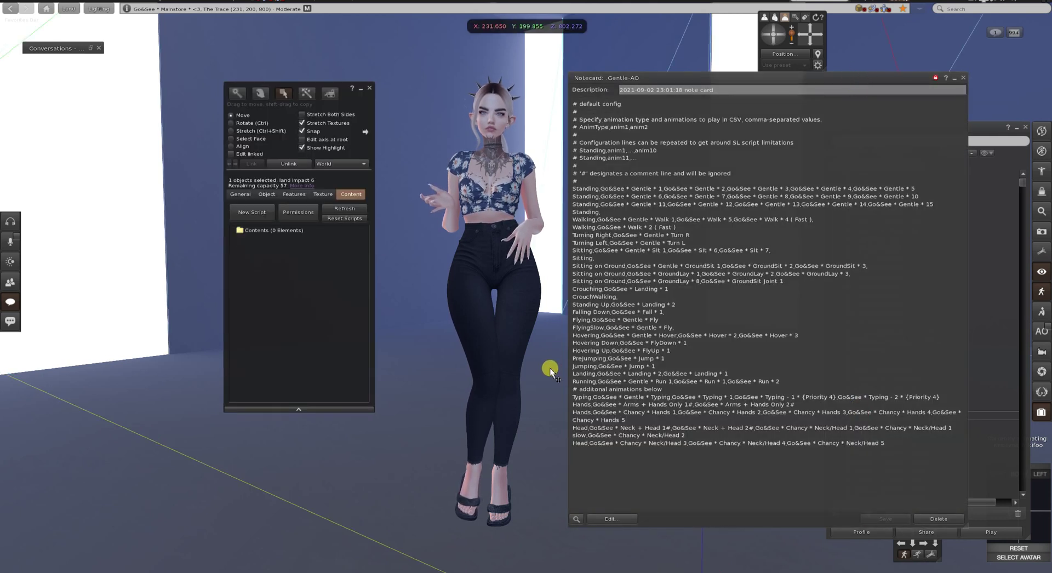
Close the notecard, reselect the HUD on the floor and add Go&See * GroundSit Joint 1 from the inventory to its contents.
click(964, 77)
scroll(702, 453, down, 3)
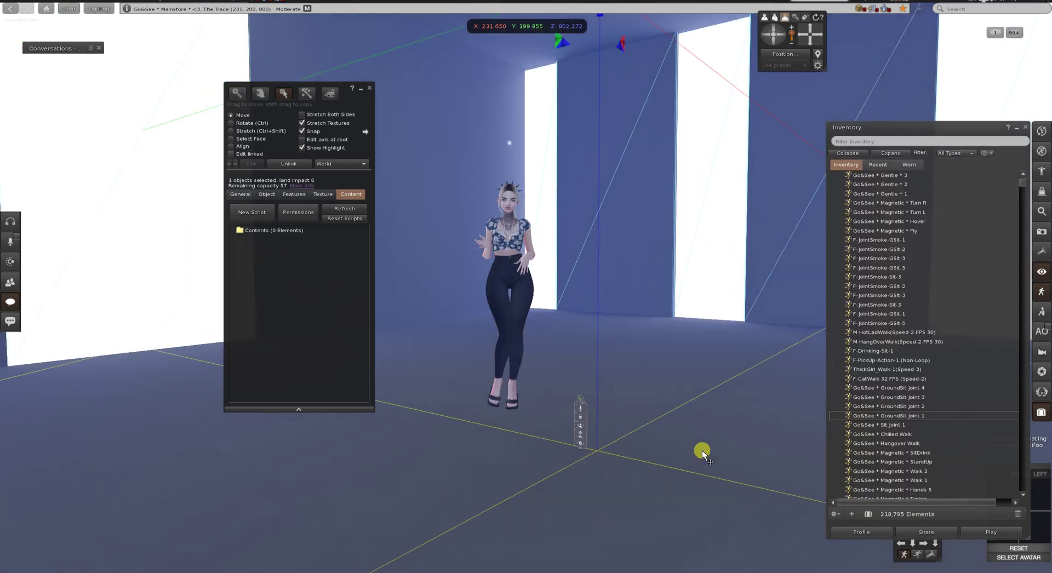
click(582, 423)
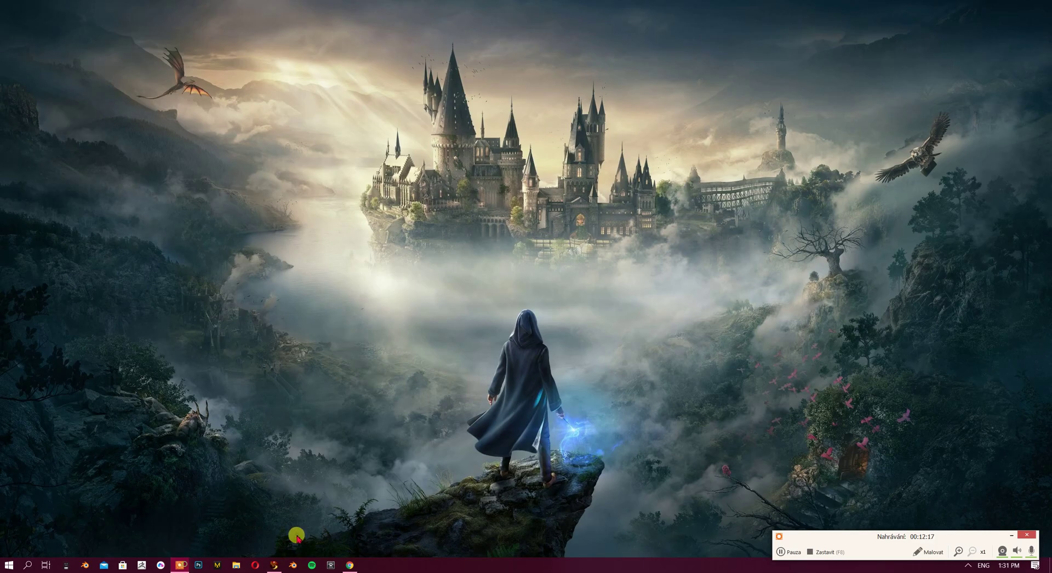
click(802, 552)
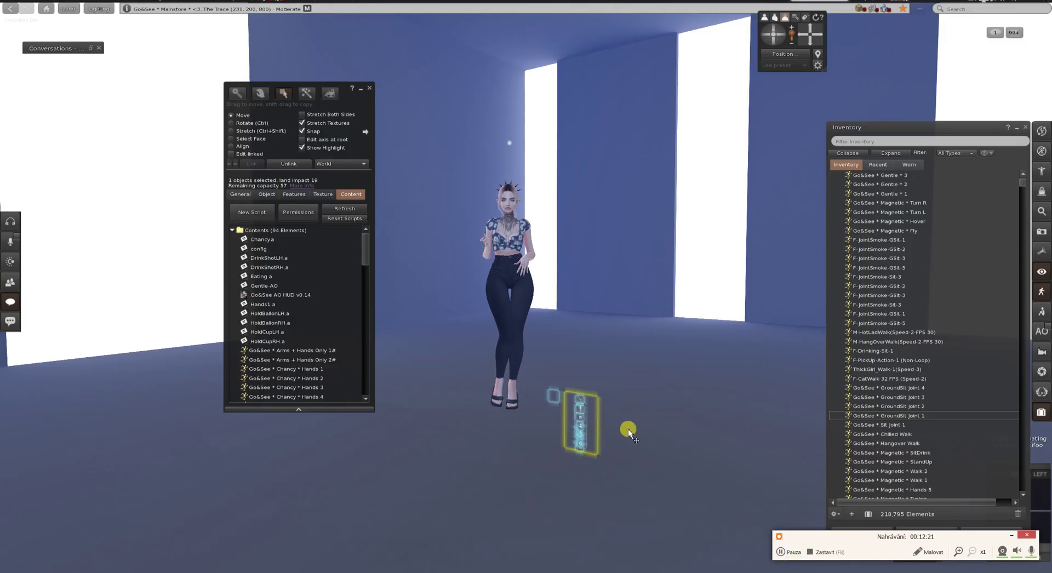
scroll(628, 438, up, 2)
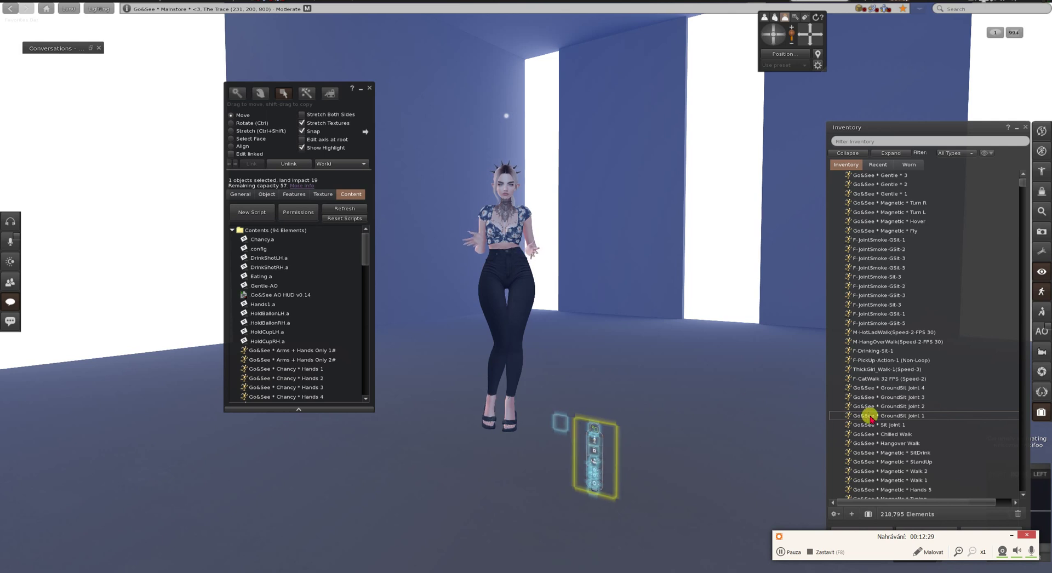
drag(874, 416, 318, 356)
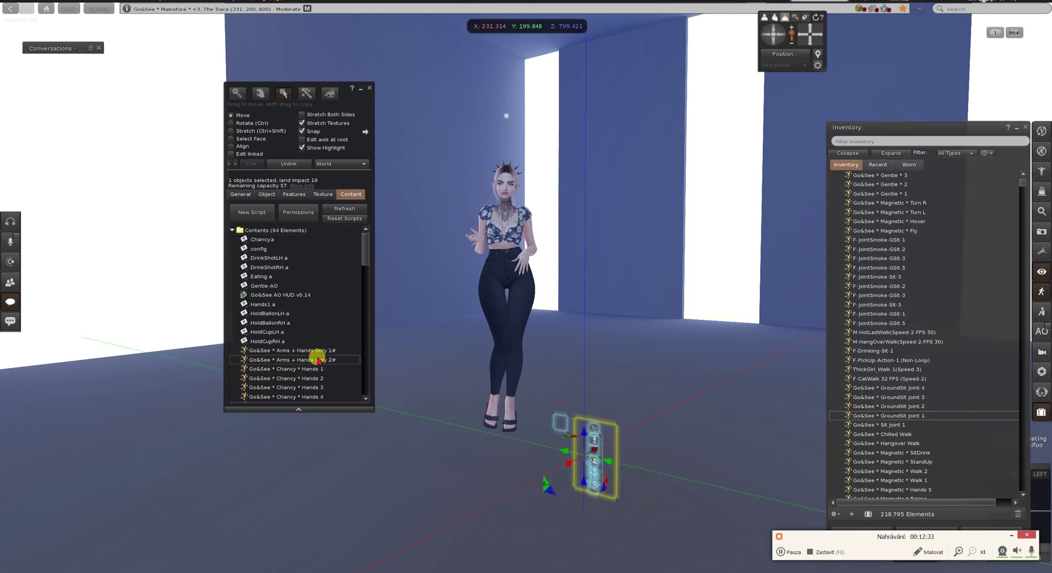
Close the build window and take the HUD from the floor back into the inventory.
click(369, 90)
click(581, 450)
right_click(600, 459)
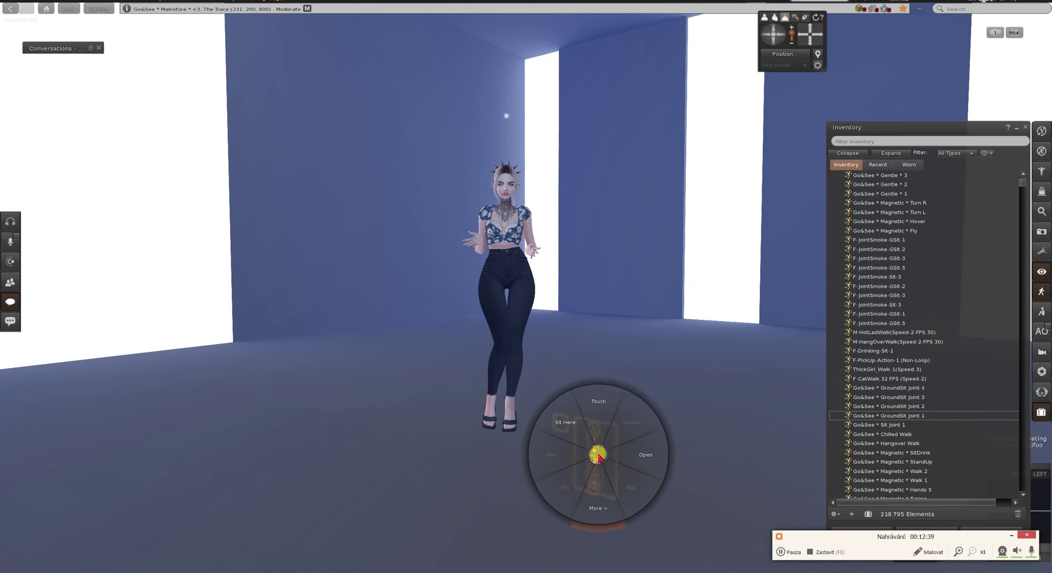
click(601, 442)
Wear the edited Go&See * Gentle * AO HUD v0.2 from the recent inventory items and minimize the inventory.
click(873, 165)
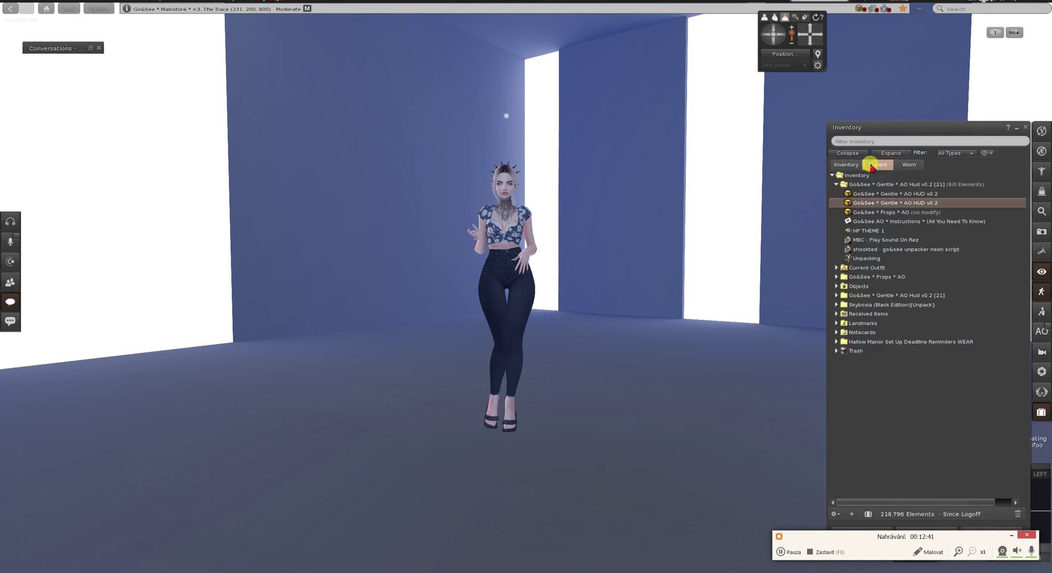
right_click(870, 193)
click(882, 337)
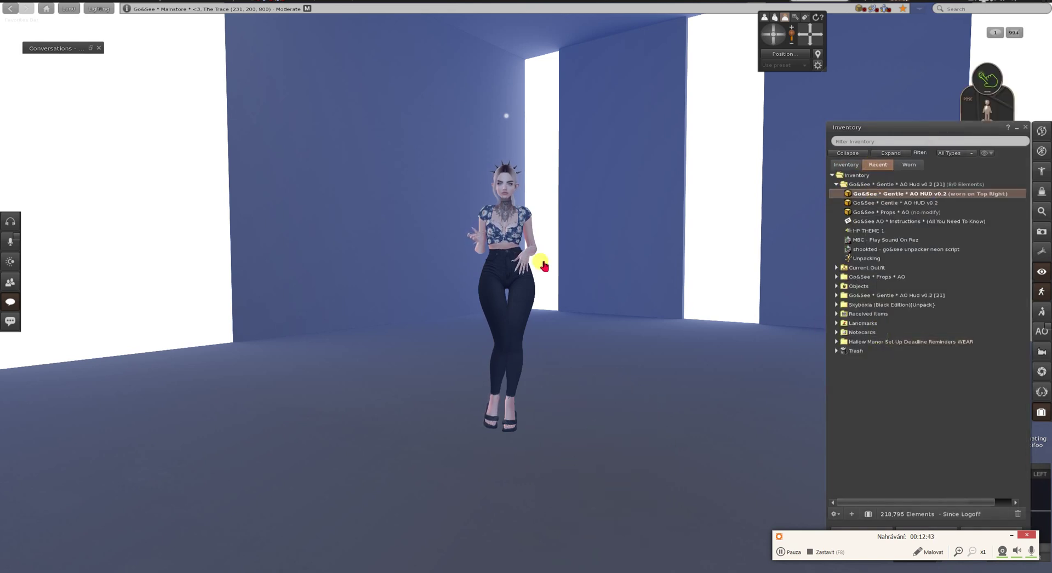
click(505, 218)
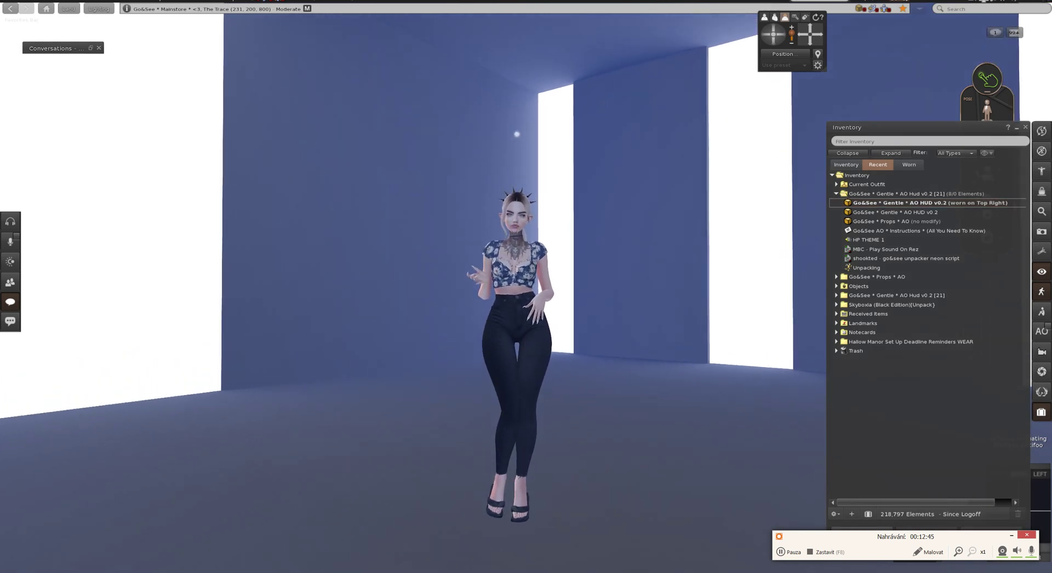
click(1016, 128)
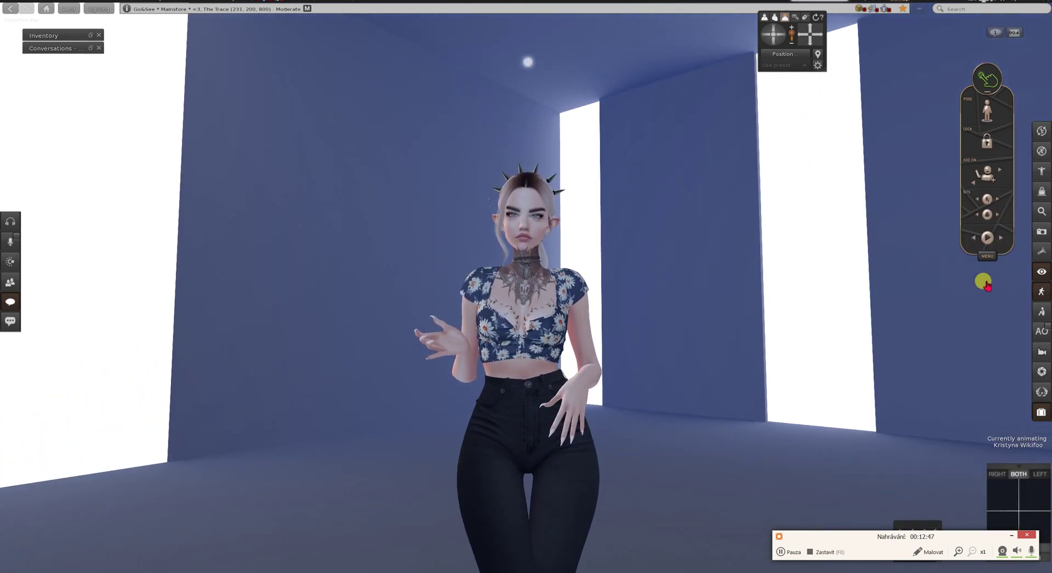
Load the Gentle-AO config on the HUD and check its loading messages in the nearby chat.
click(988, 256)
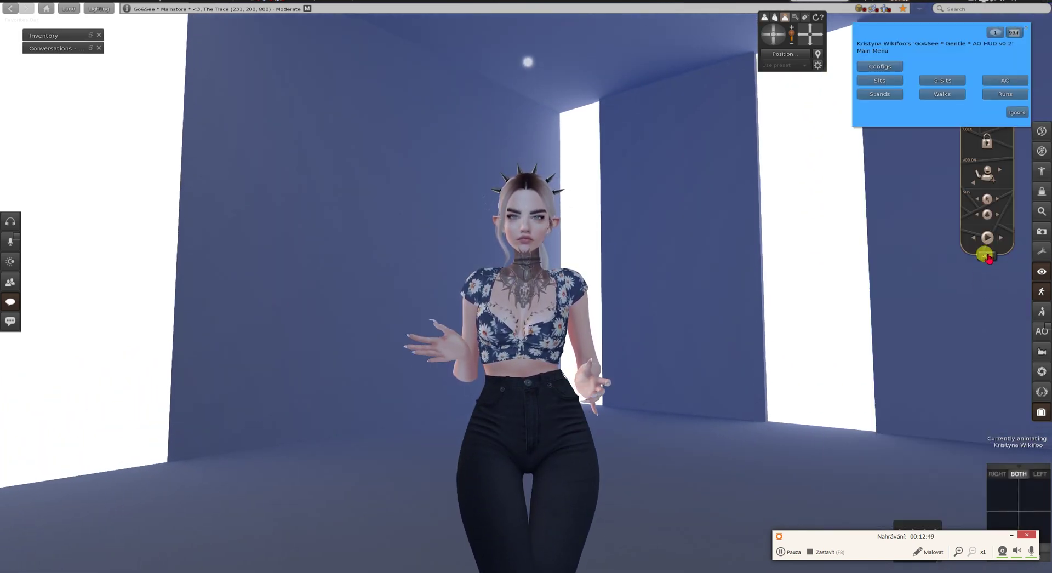
click(880, 65)
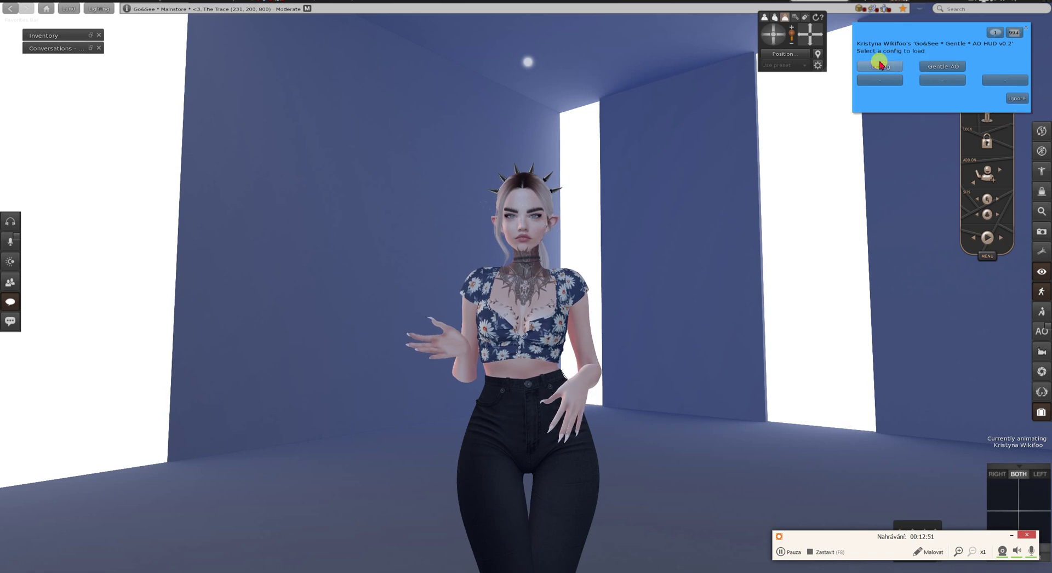
click(943, 67)
click(10, 306)
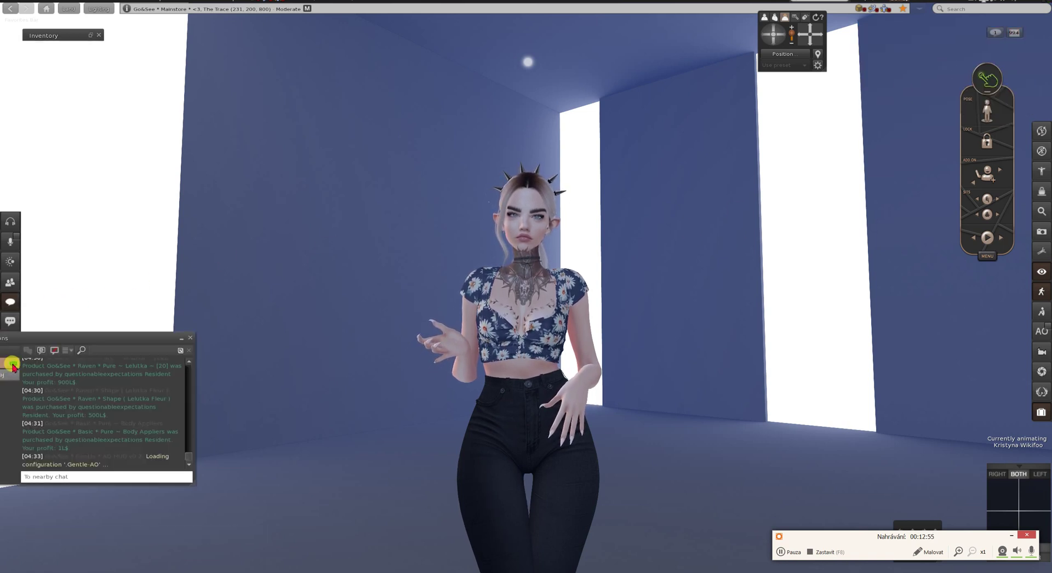
click(76, 475)
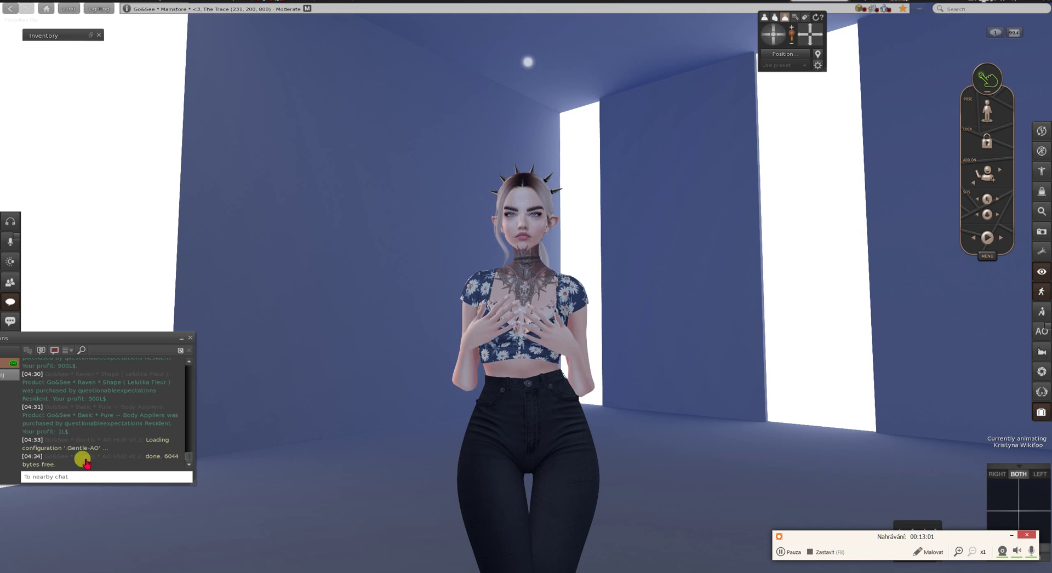
click(178, 342)
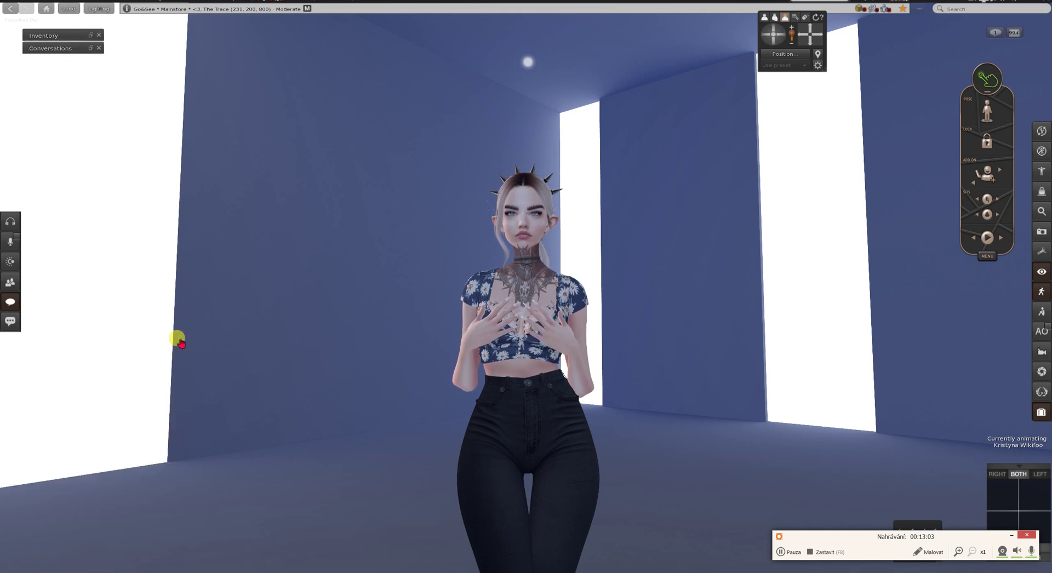
Set the HUD's timer for standing animations to 60.
click(987, 258)
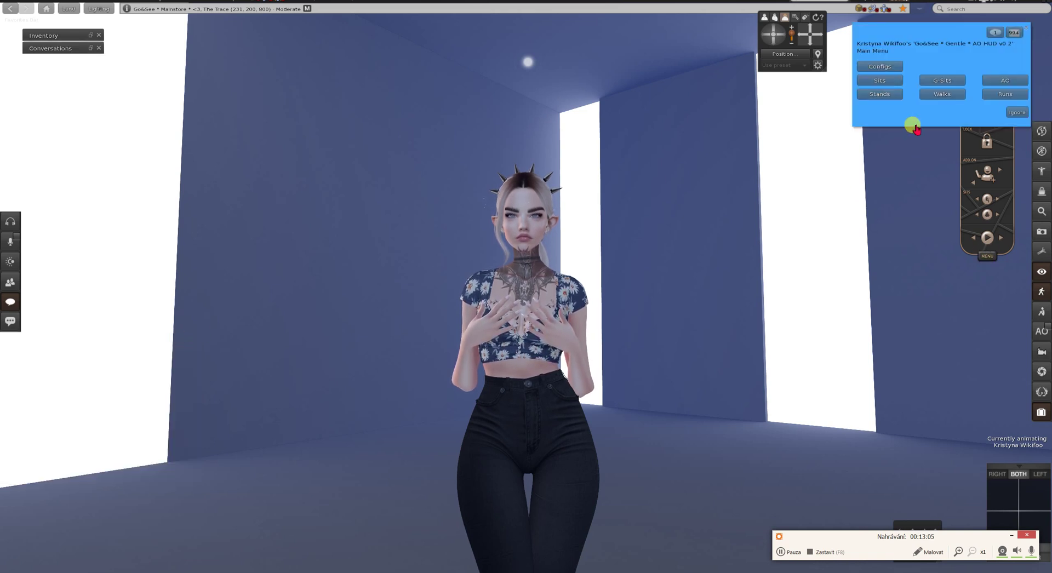
click(880, 95)
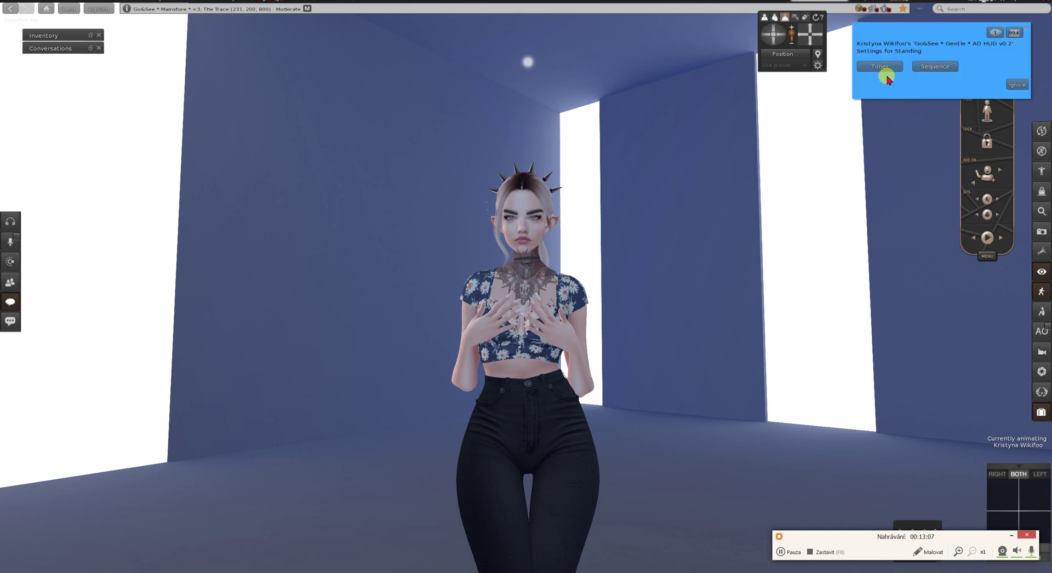
click(883, 73)
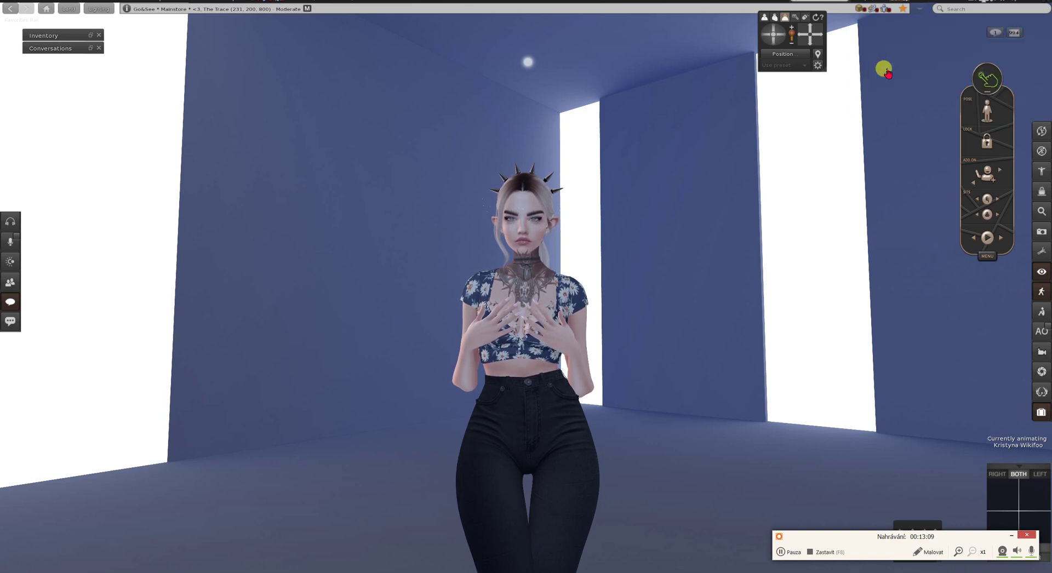
click(988, 82)
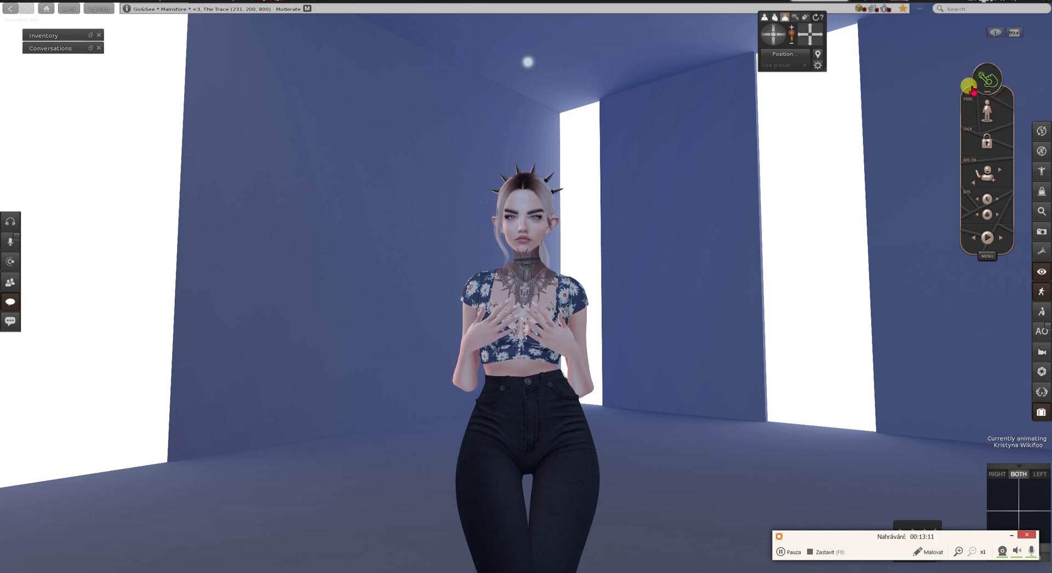
Set the HUD's standing animation mode to Sequence.
click(993, 259)
click(886, 96)
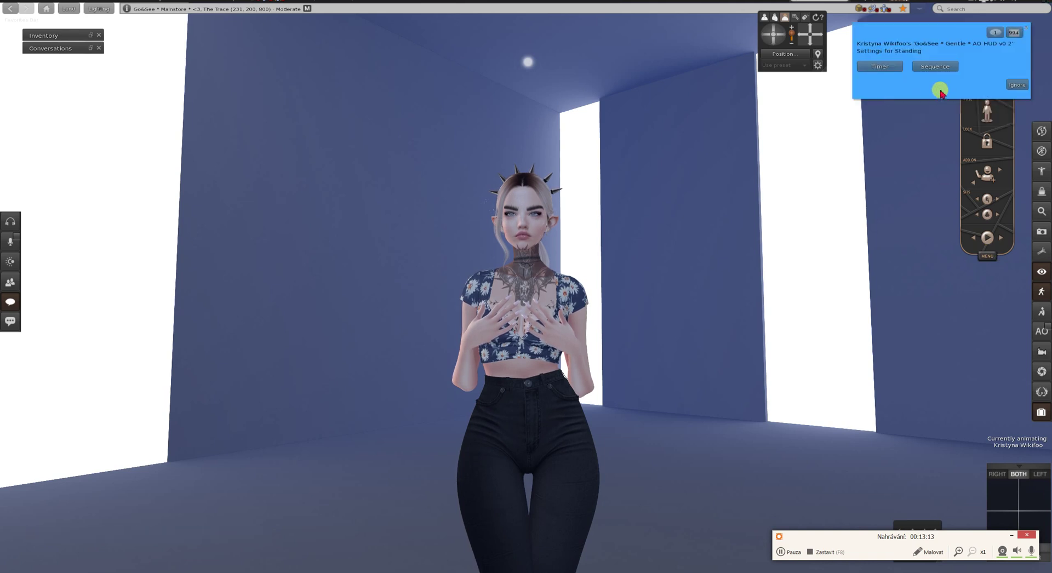
click(932, 66)
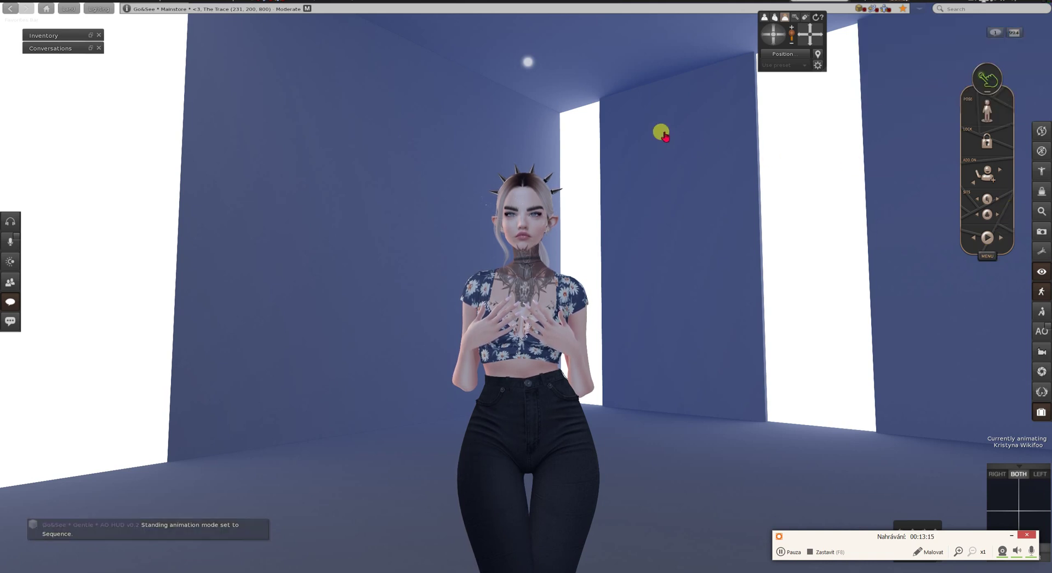
Set the HUD's timer for walking animations to 30.
click(766, 36)
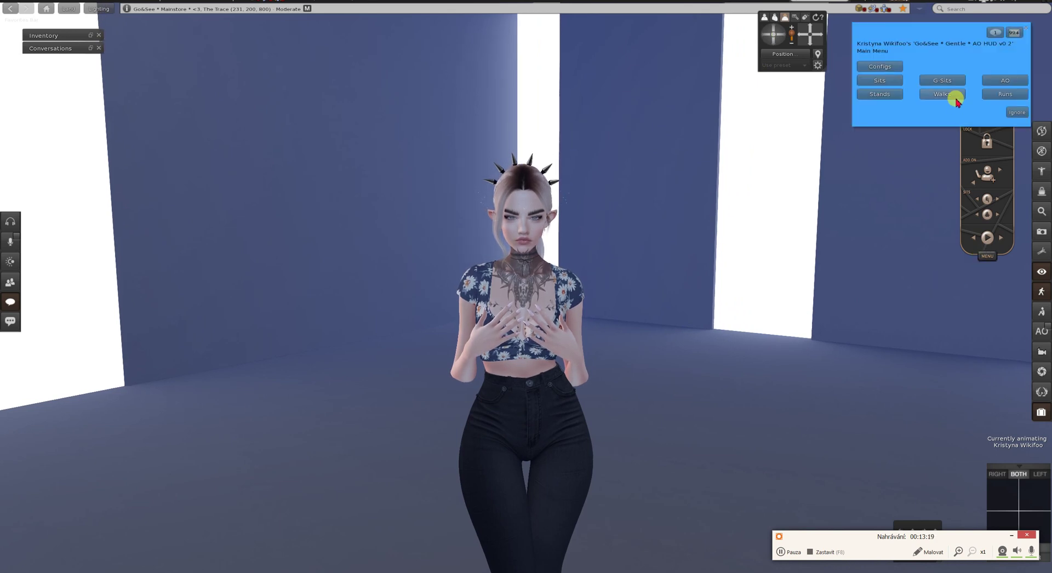
click(956, 99)
click(881, 66)
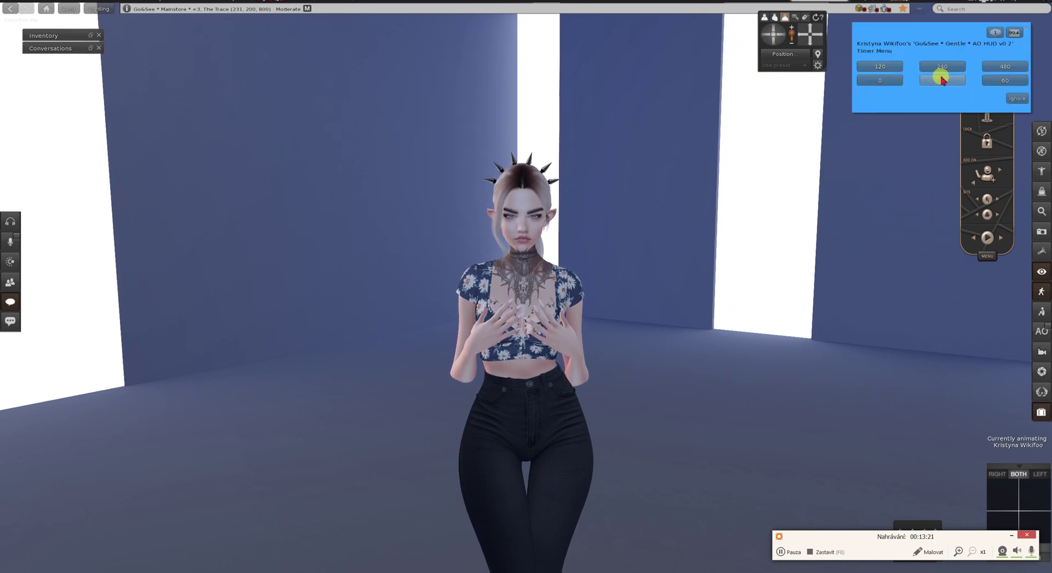
click(938, 82)
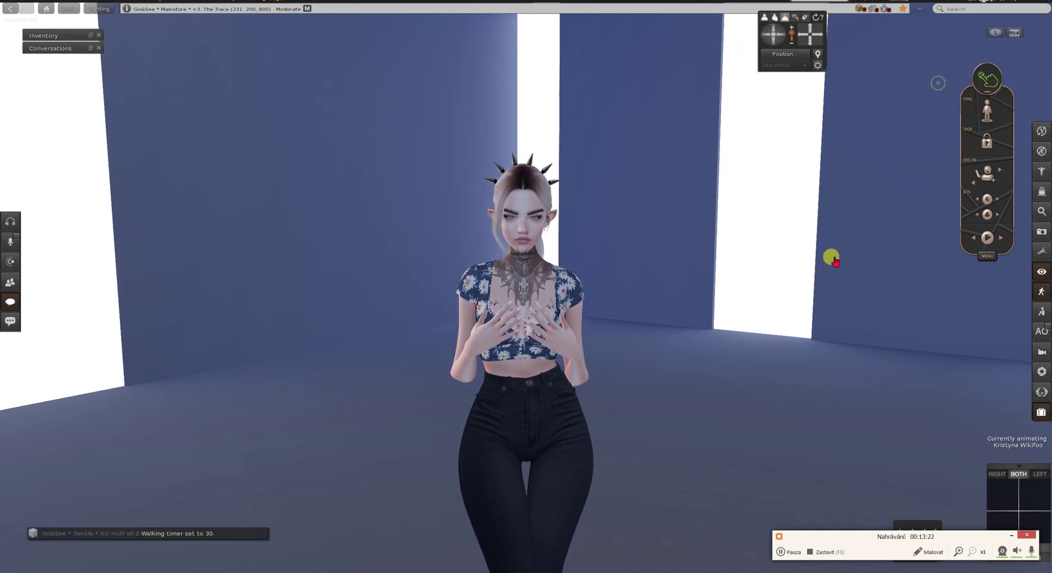
Change the HUD's walking timer to 0.
click(987, 257)
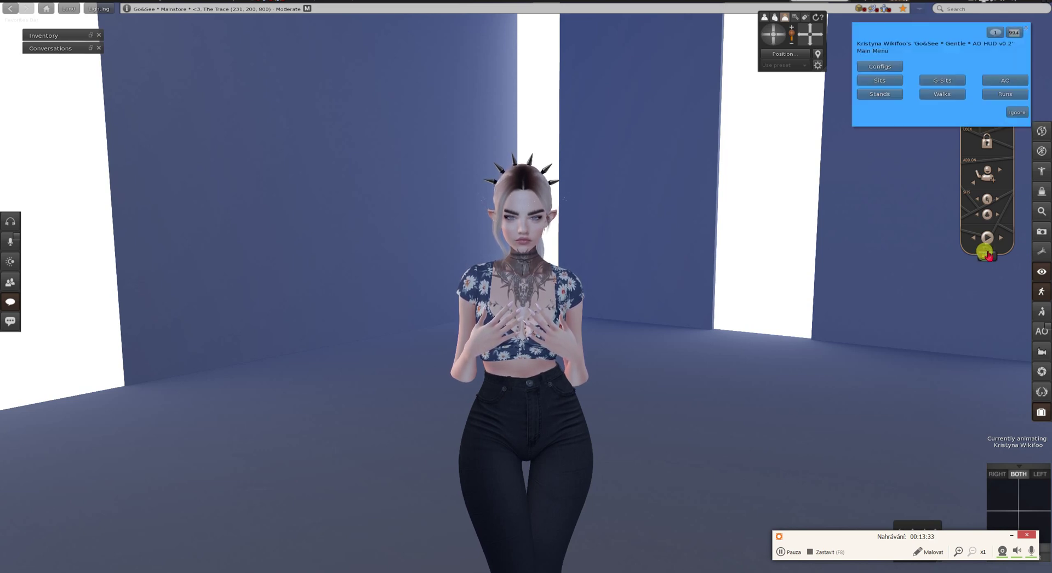
click(929, 97)
click(895, 71)
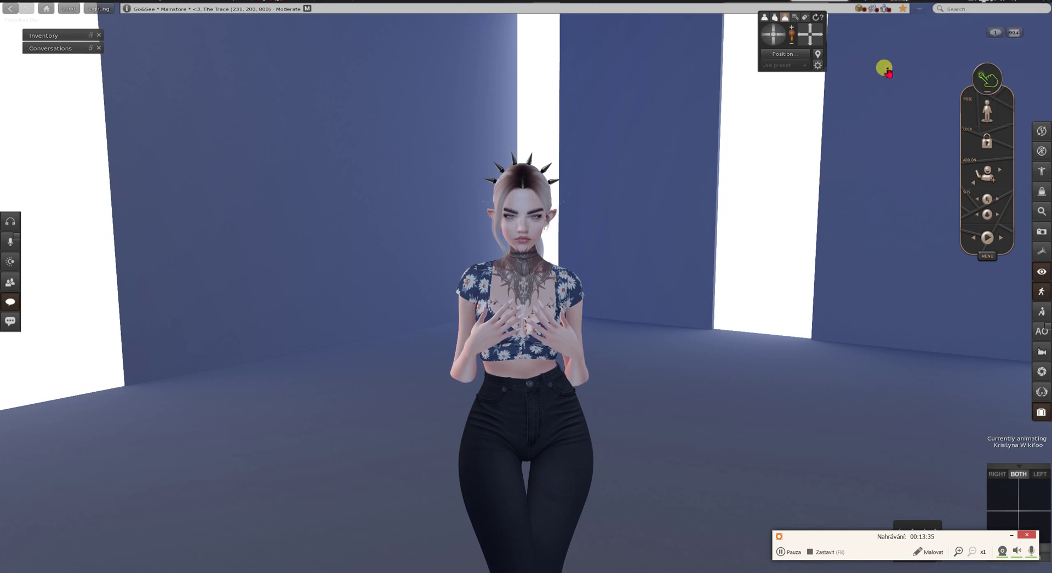
click(877, 83)
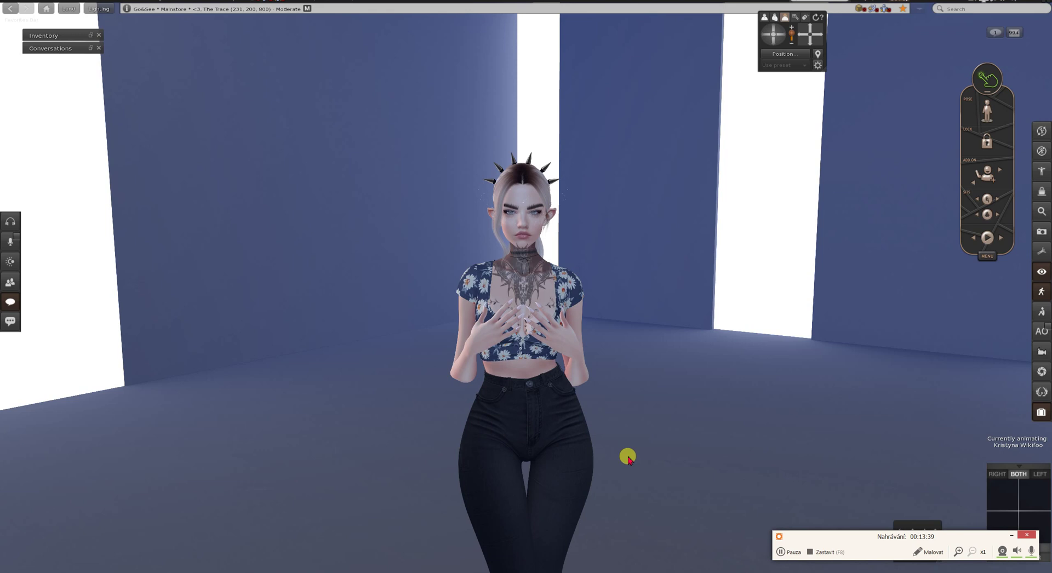
Walk the avatar around the room to check the walking animation with the current timer.
key(Up)
key(Right)
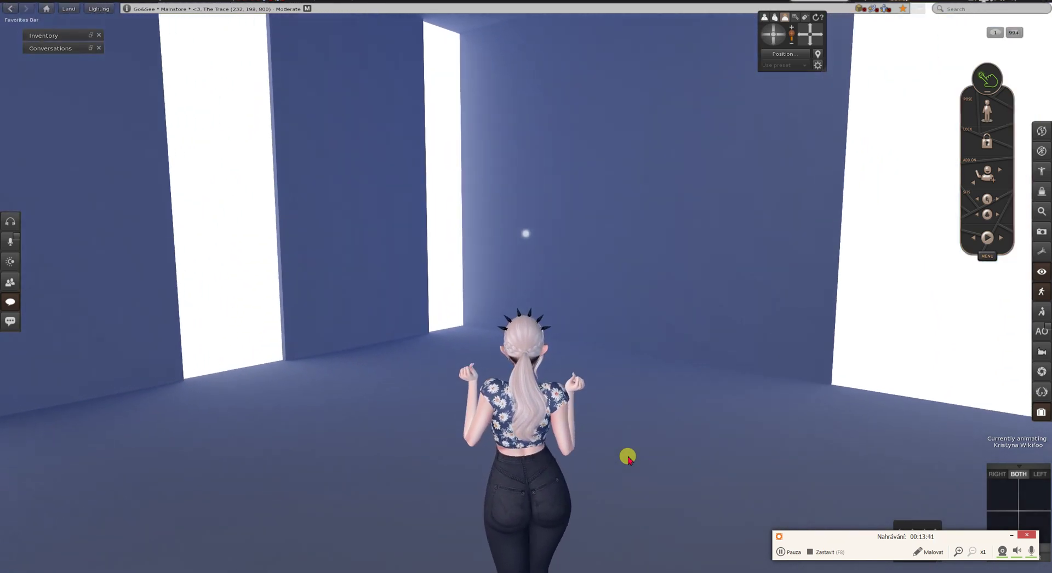
key(Right)
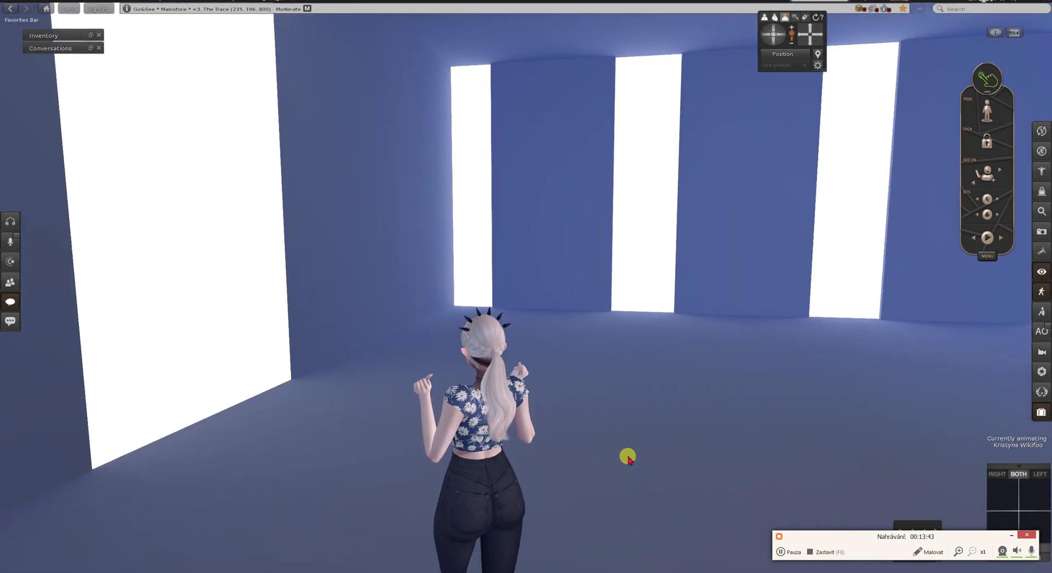
key(Right)
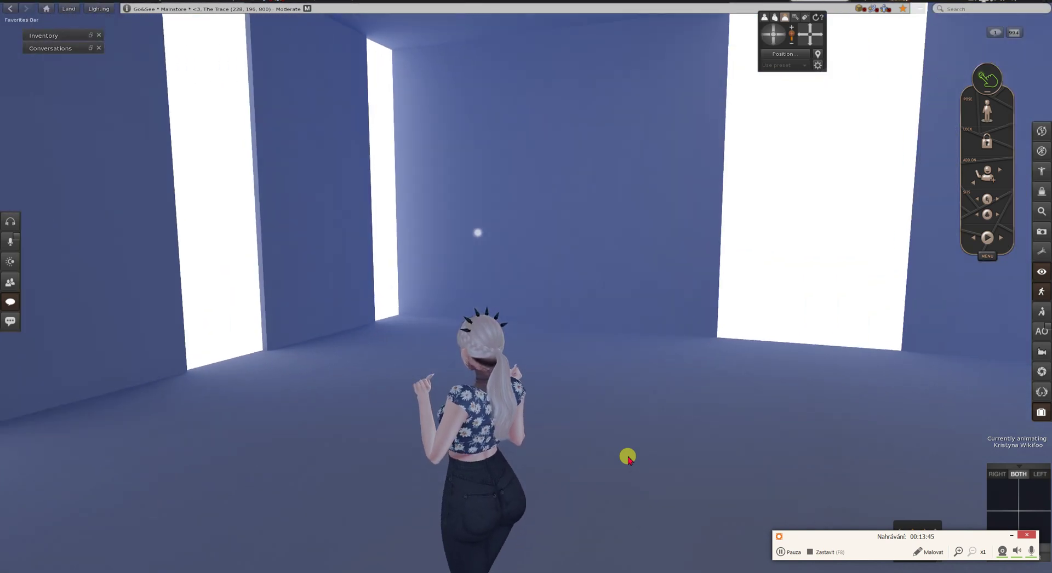
key(Right)
key(Up)
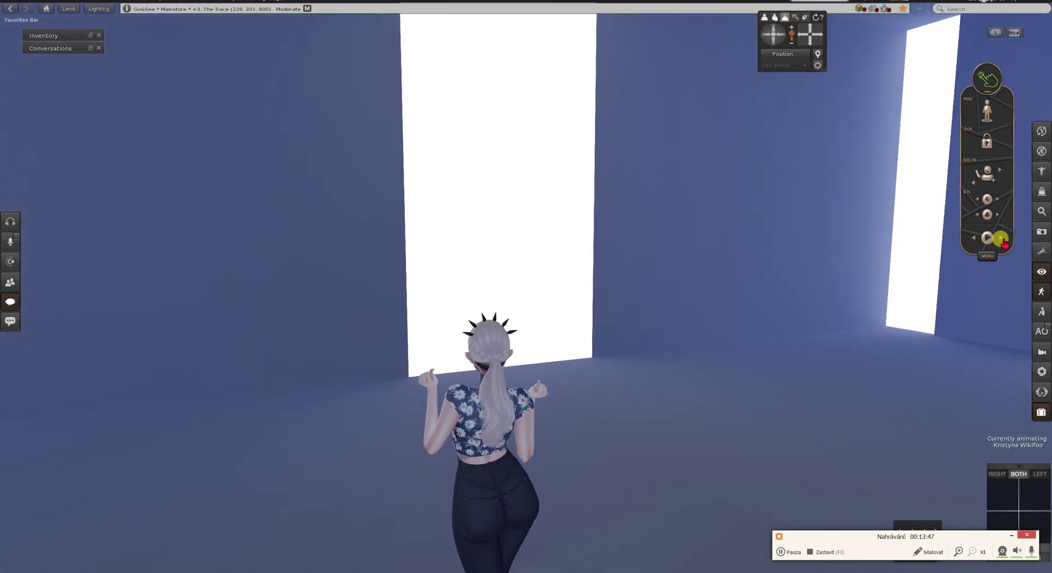
Set the HUD's walking timer back to 30.
click(987, 256)
click(943, 95)
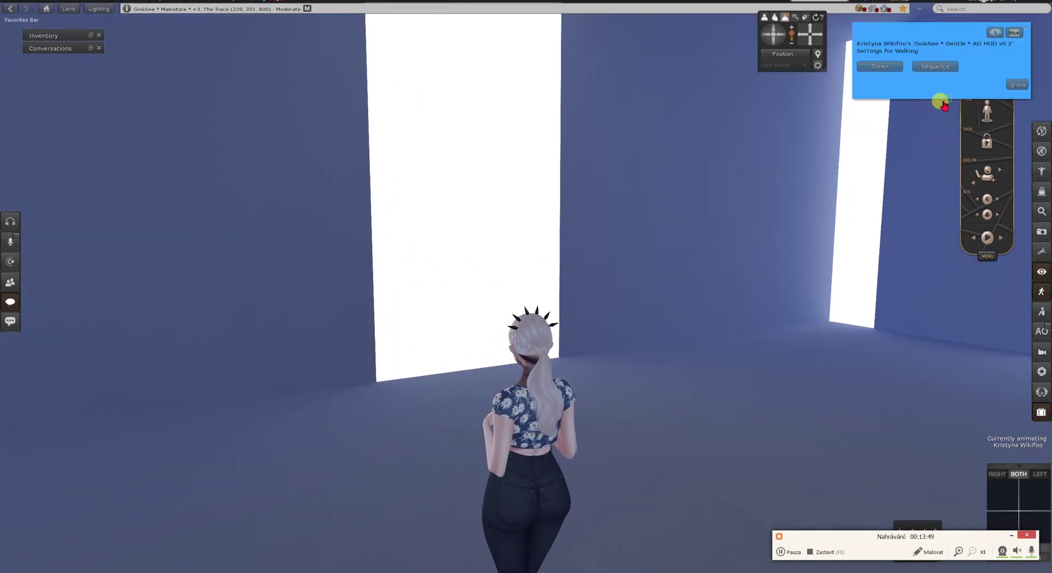
click(901, 68)
click(943, 82)
Walk the avatar in circles around the room to see how the walking animations alternate with the 30 timer.
key(Left)
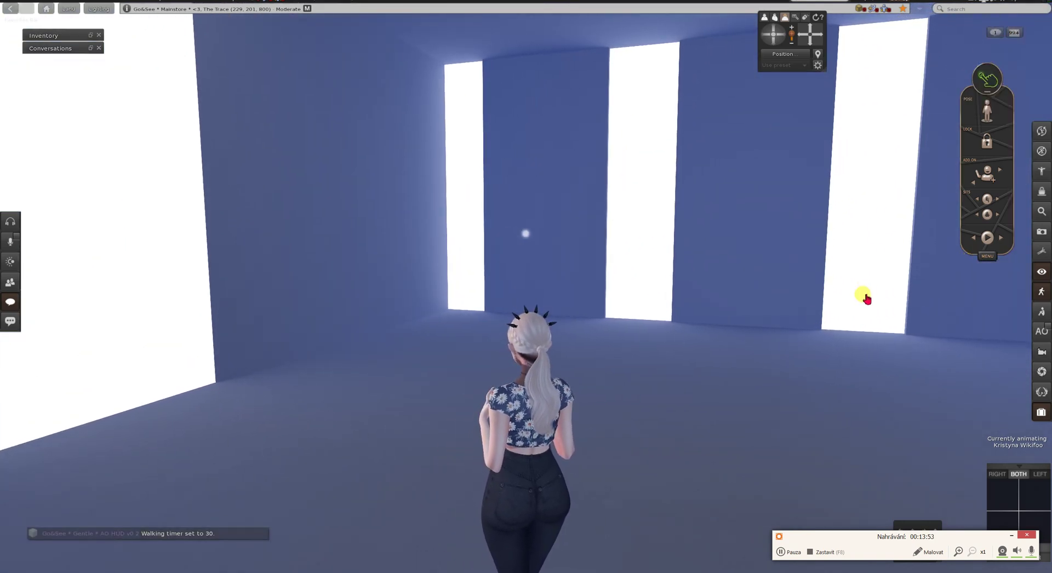
key(Up)
key(Right)
key(Left)
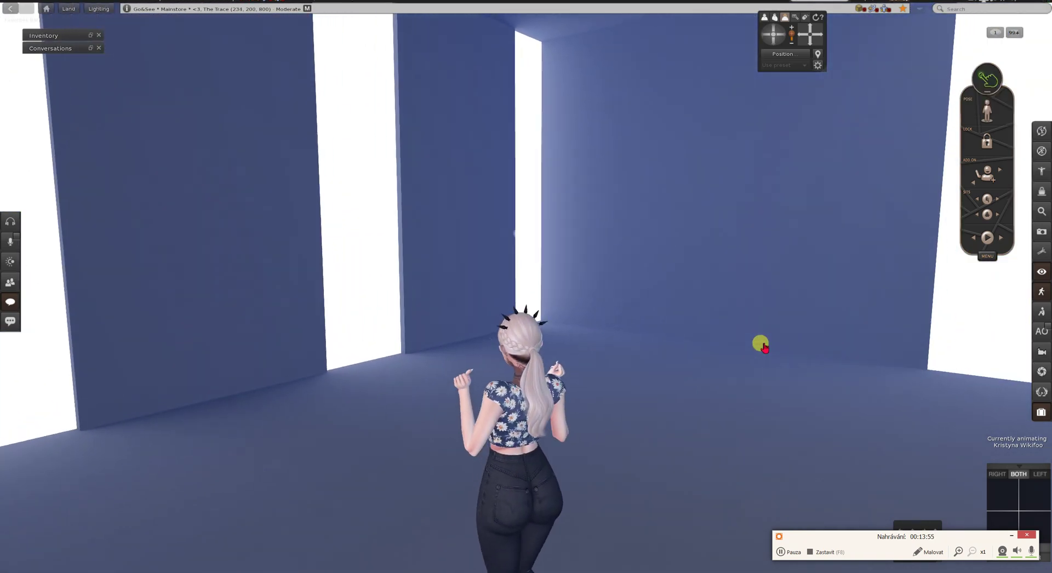
key(Left)
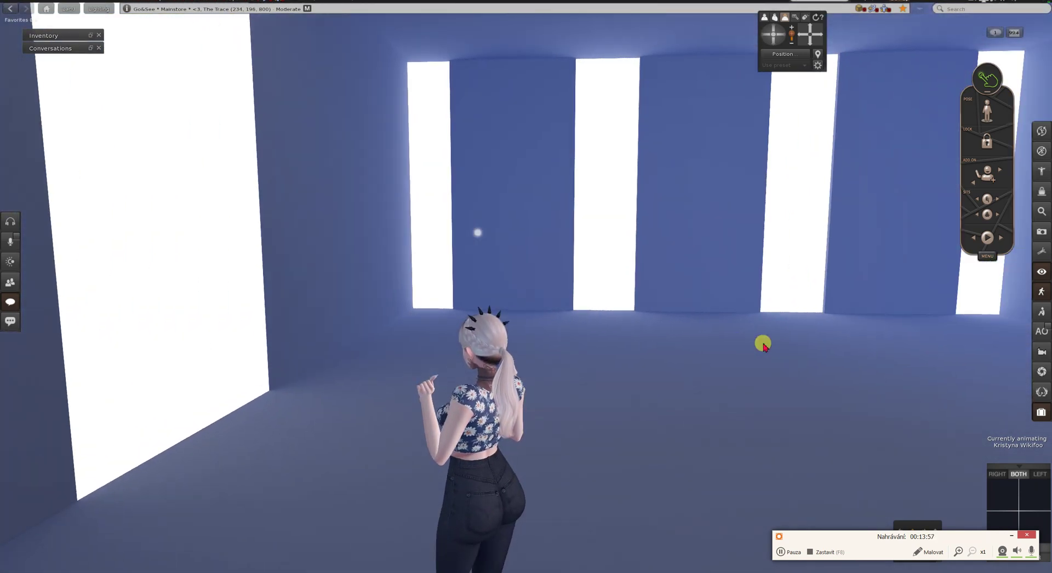
key(Left)
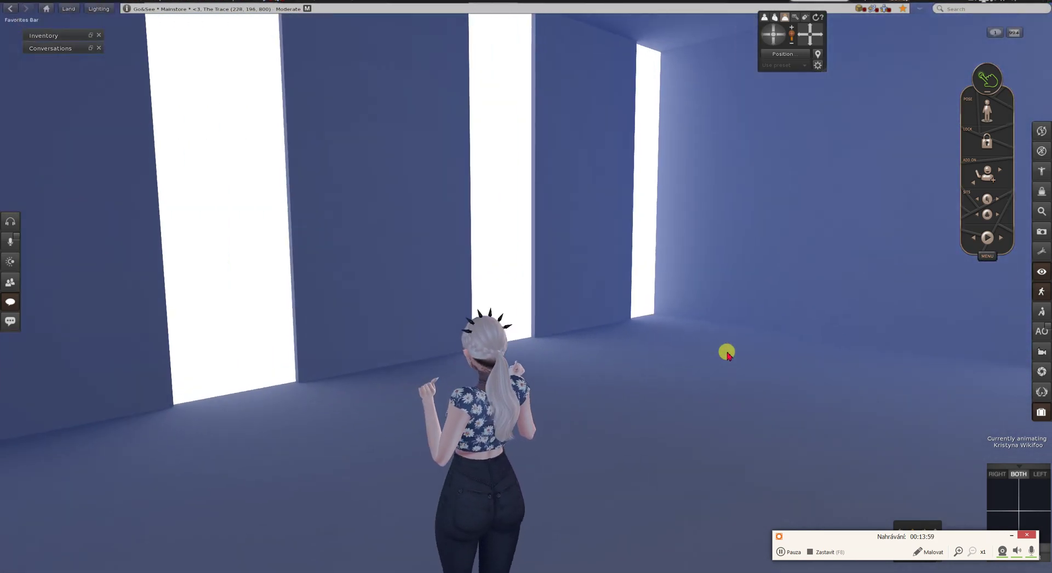
key(Up)
key(Right)
key(Right)
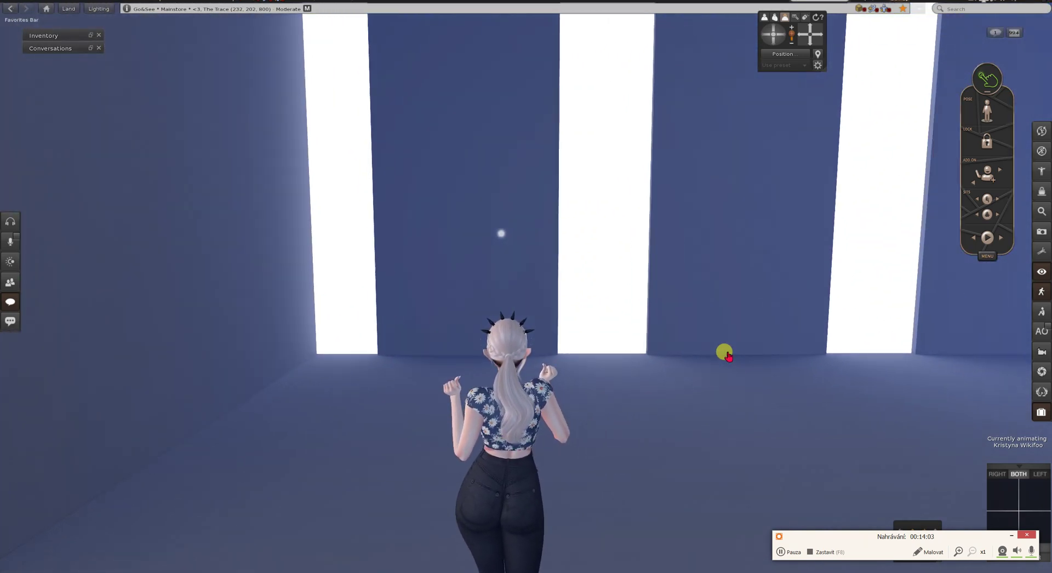
key(Up)
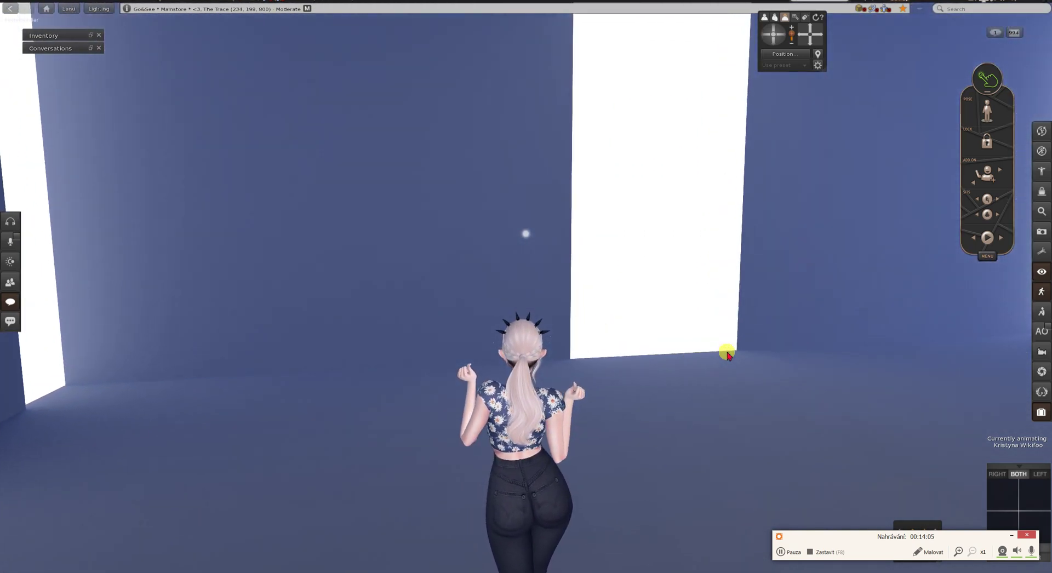
key(Right)
key(Left)
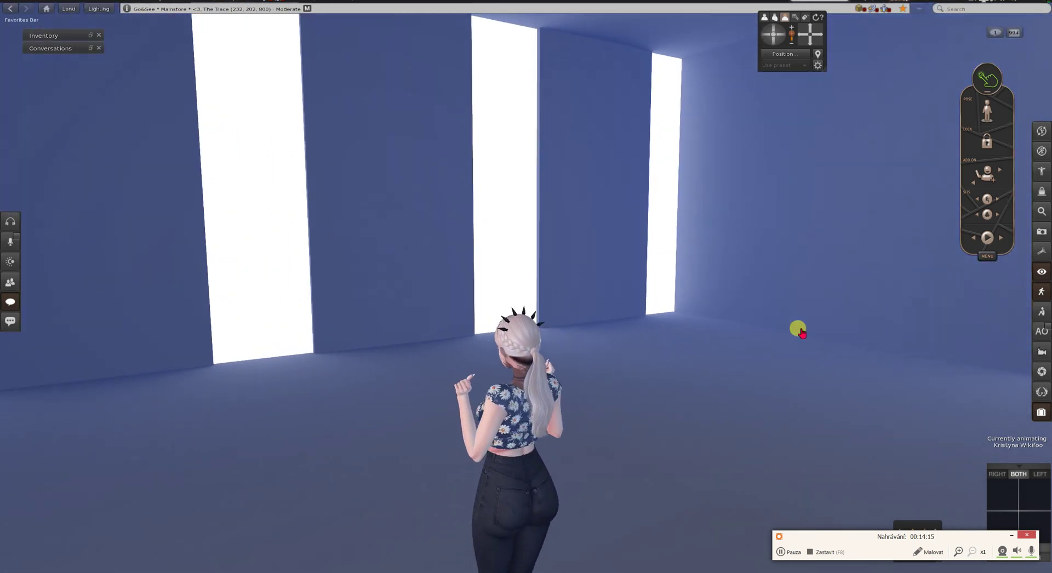
key(Up)
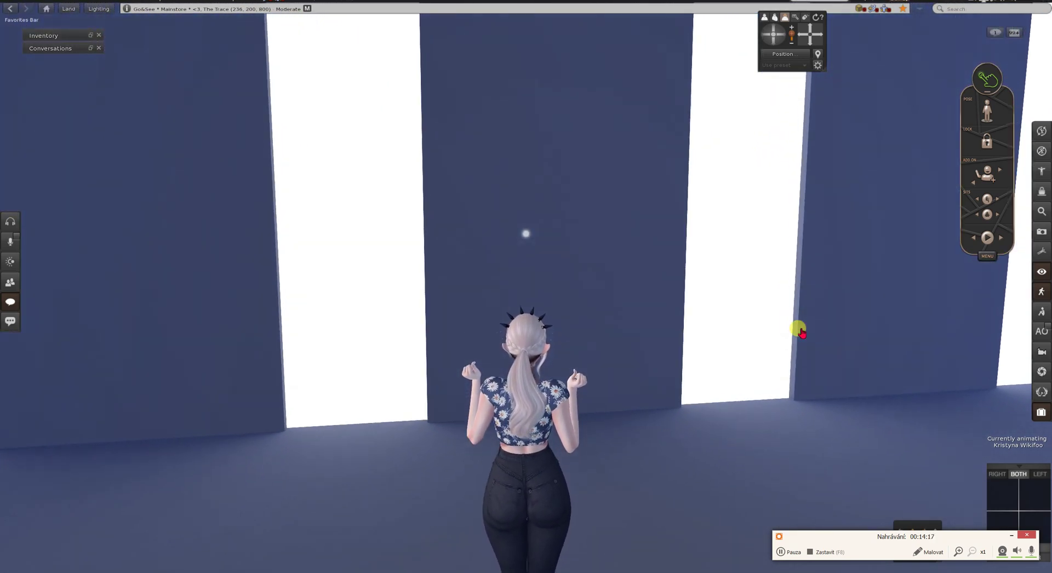
key(Down)
key(Left)
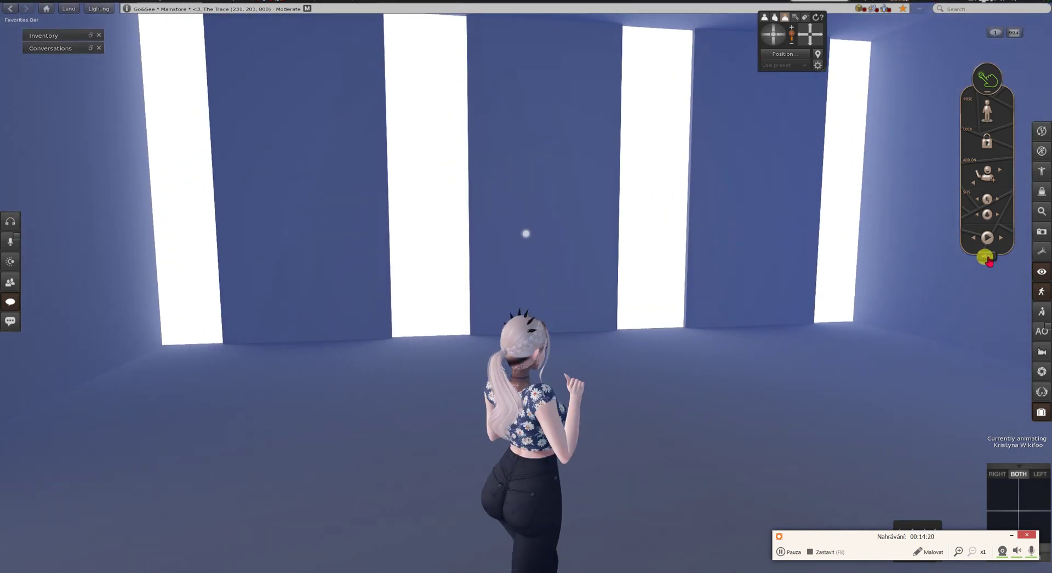
Set the HUD's walking animation mode to Sequence and try it by walking the avatar around the room.
click(943, 94)
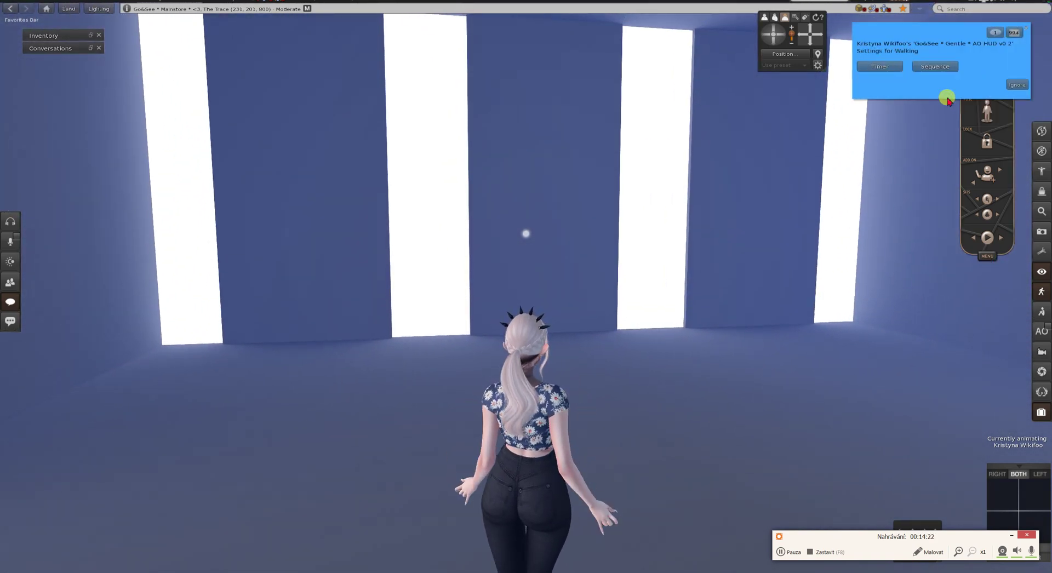
click(929, 68)
key(Up)
key(Right)
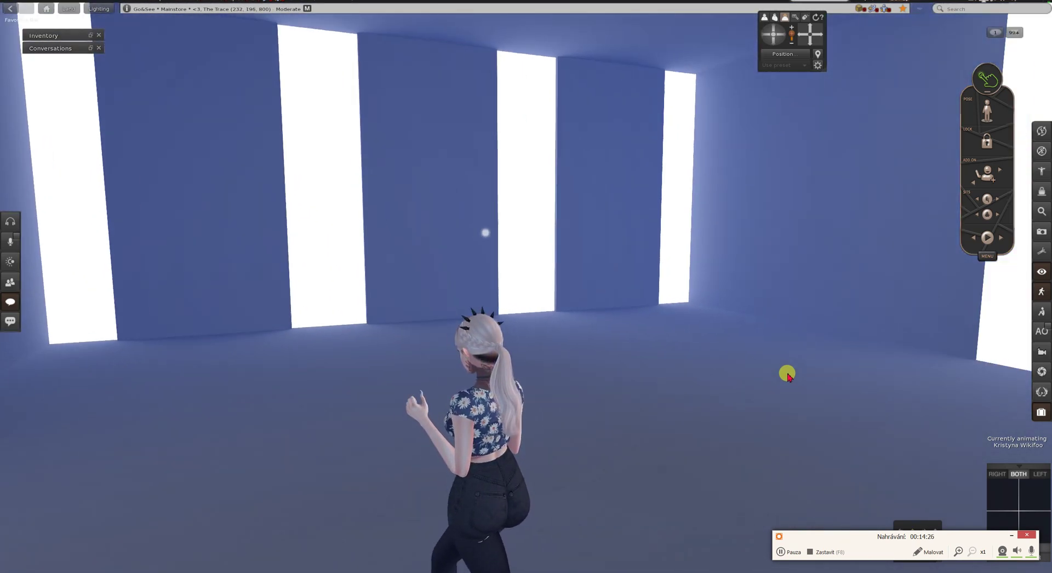
key(Left)
key(Left)
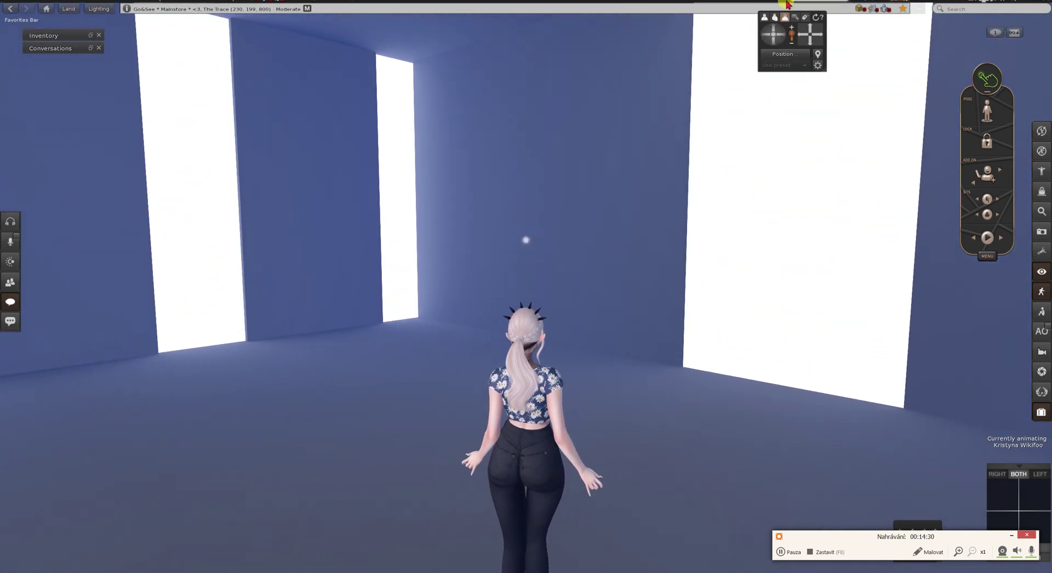
Switch the camera to the front view and walk the avatar back and forth to examine its walking animations at full length.
click(775, 17)
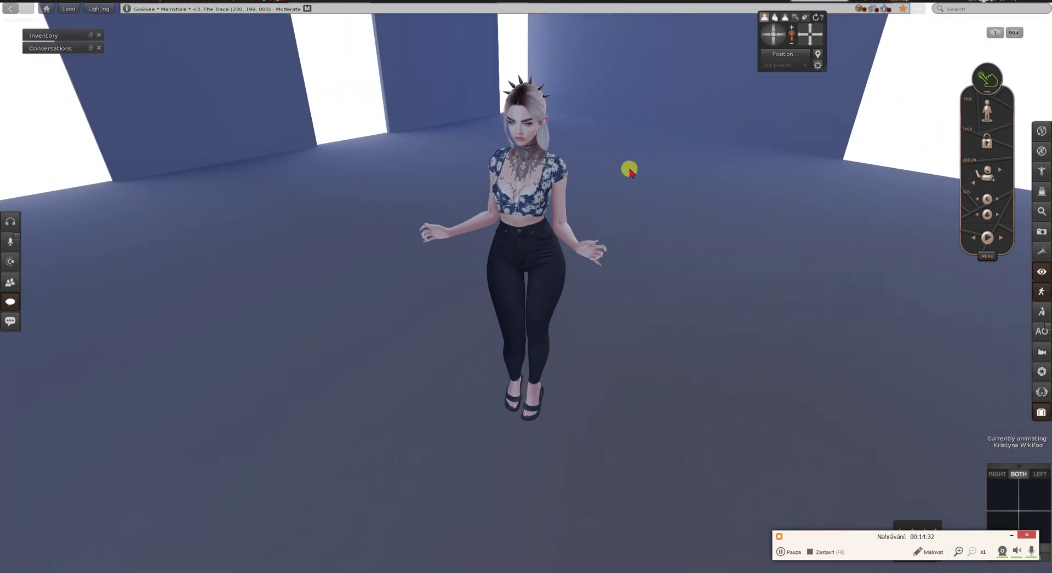
key(Up)
key(Down)
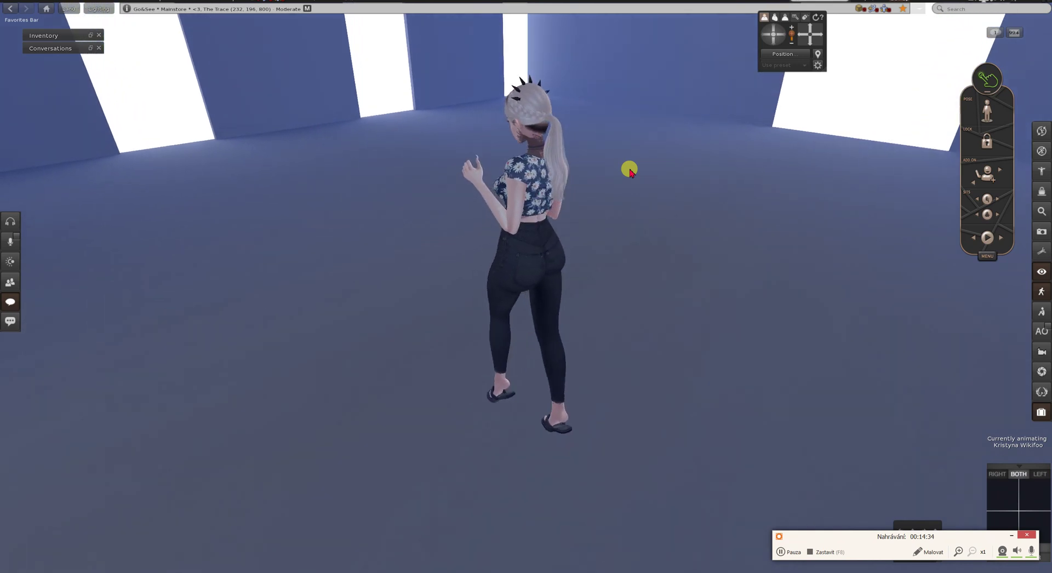
key(Down)
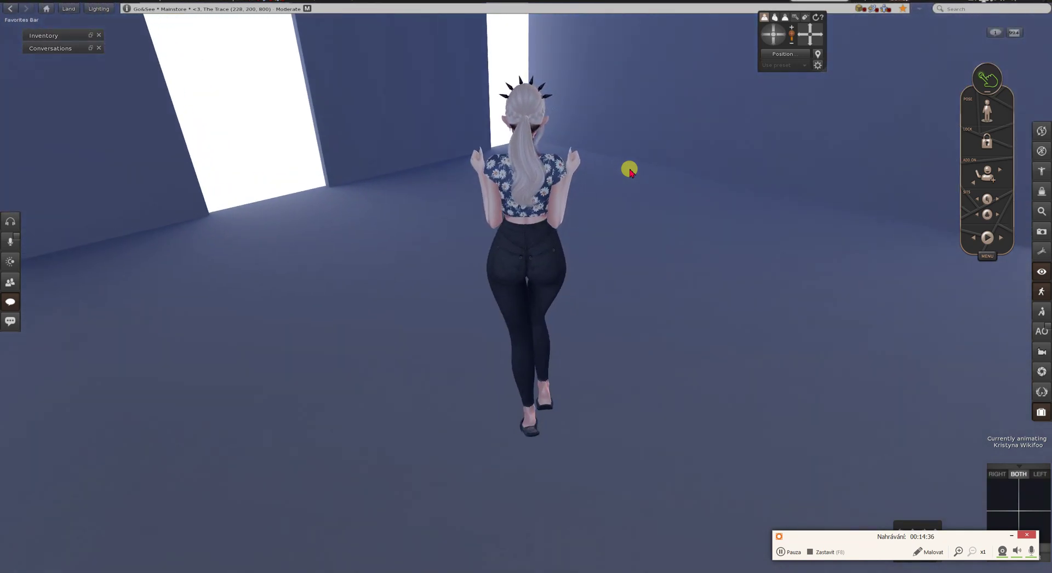
key(Down)
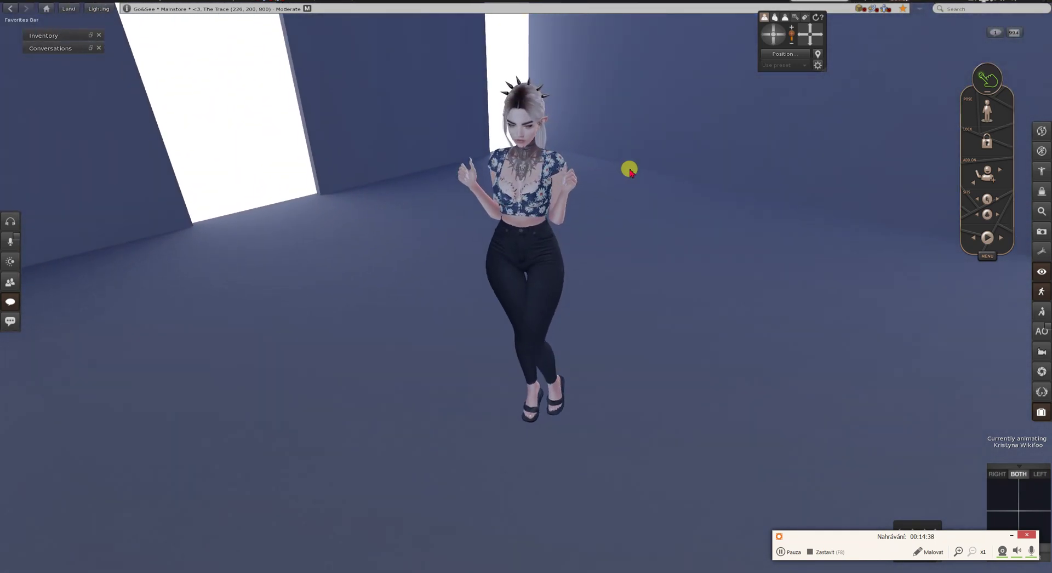
key(Up)
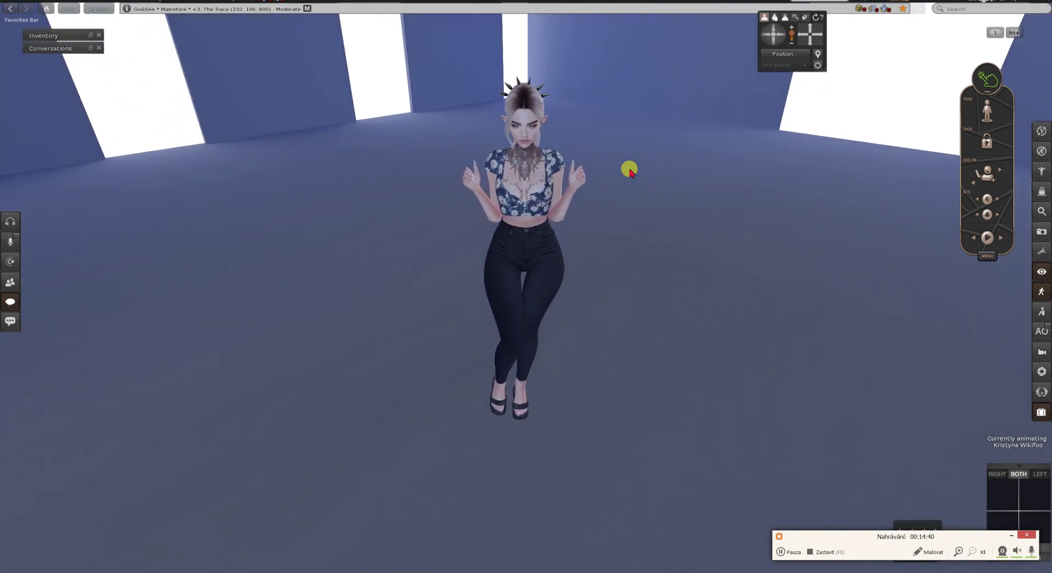
key(Down)
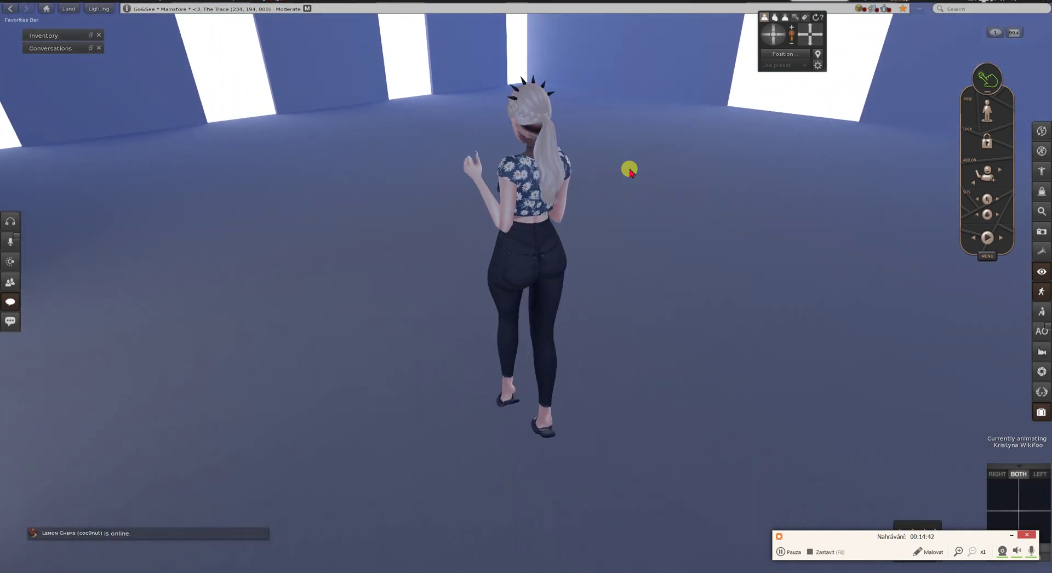
key(Up)
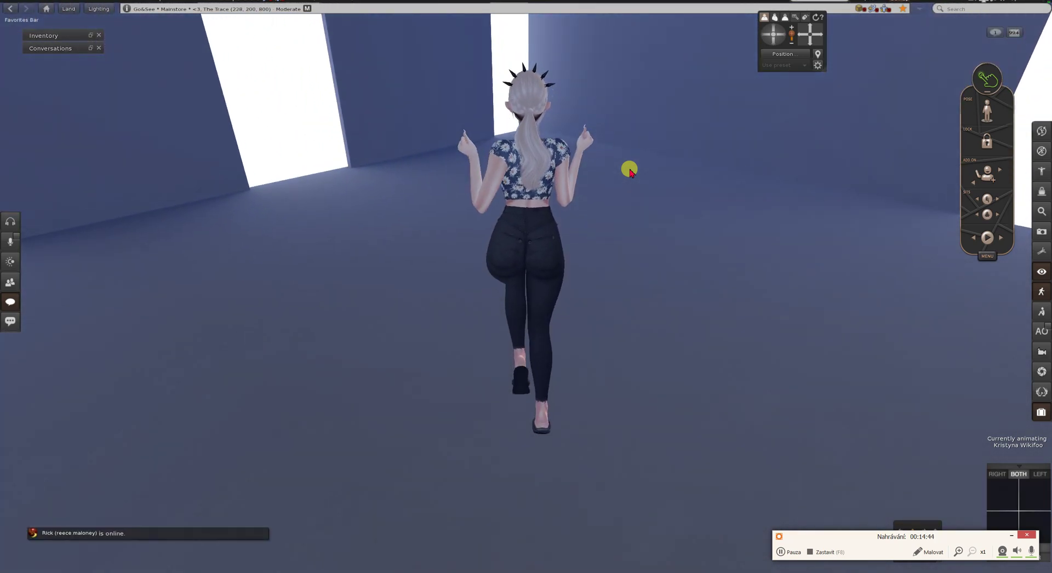
key(Down)
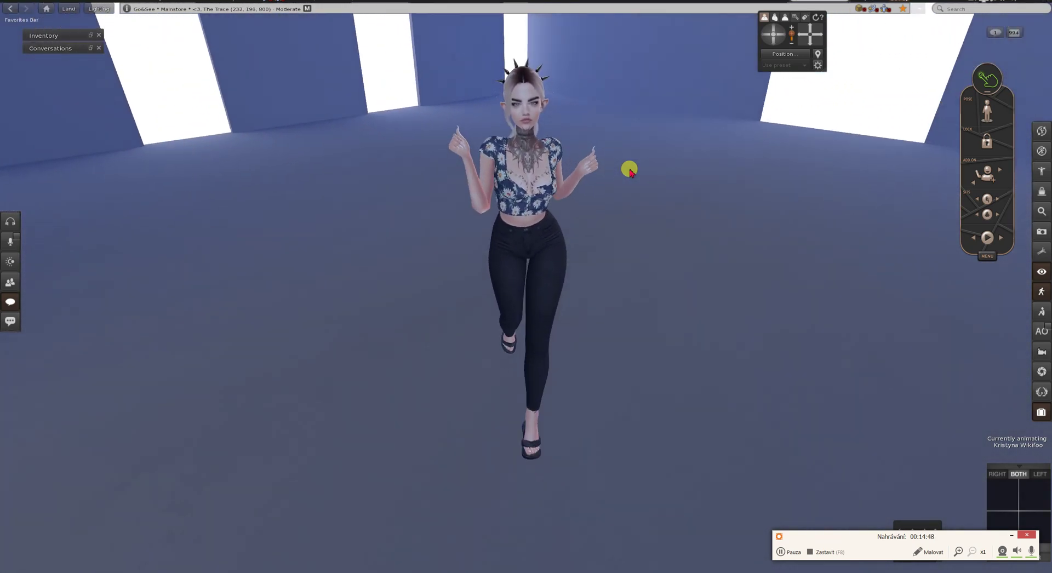
key(Up)
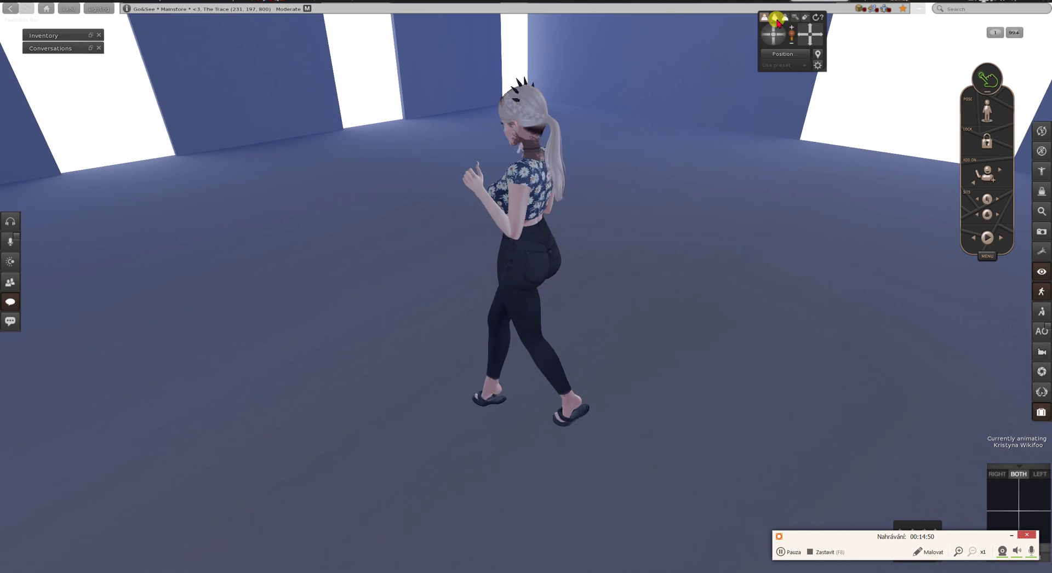
Return the camera to the rear view preset, then orbit it to face the avatar's upper body.
click(785, 18)
drag(528, 399, 578, 245)
drag(773, 44, 774, 43)
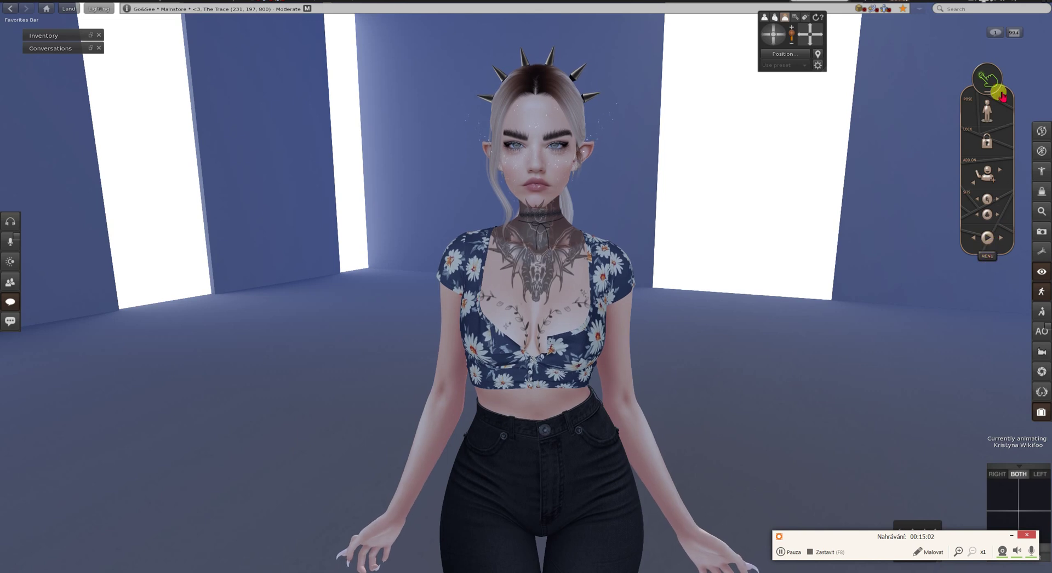
Detach the worn Go&See * Gentle * AO HUD v0.2 from the avatar using the recent inventory items.
click(1040, 413)
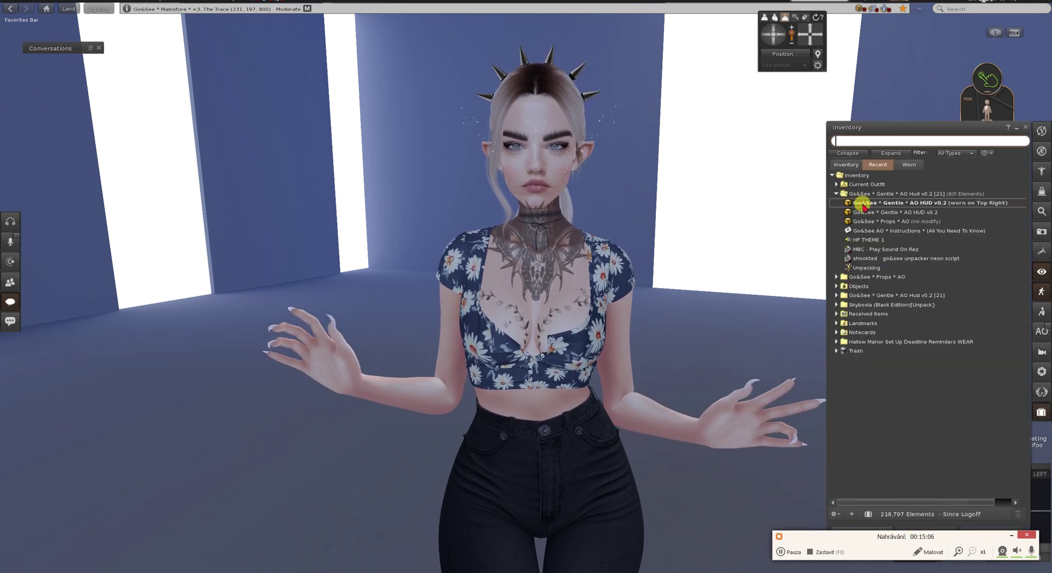
click(1016, 129)
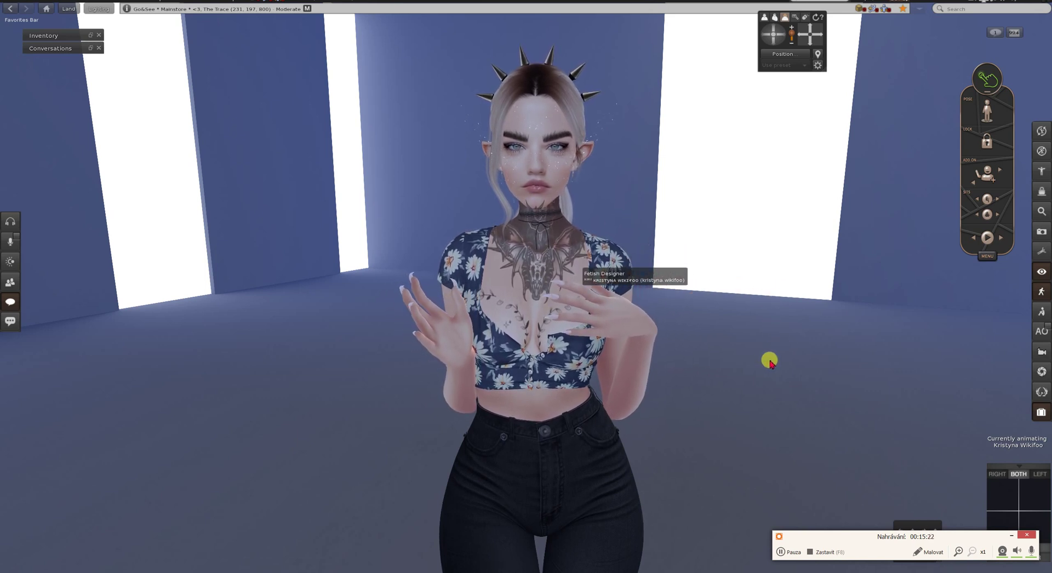
click(1040, 413)
right_click(871, 205)
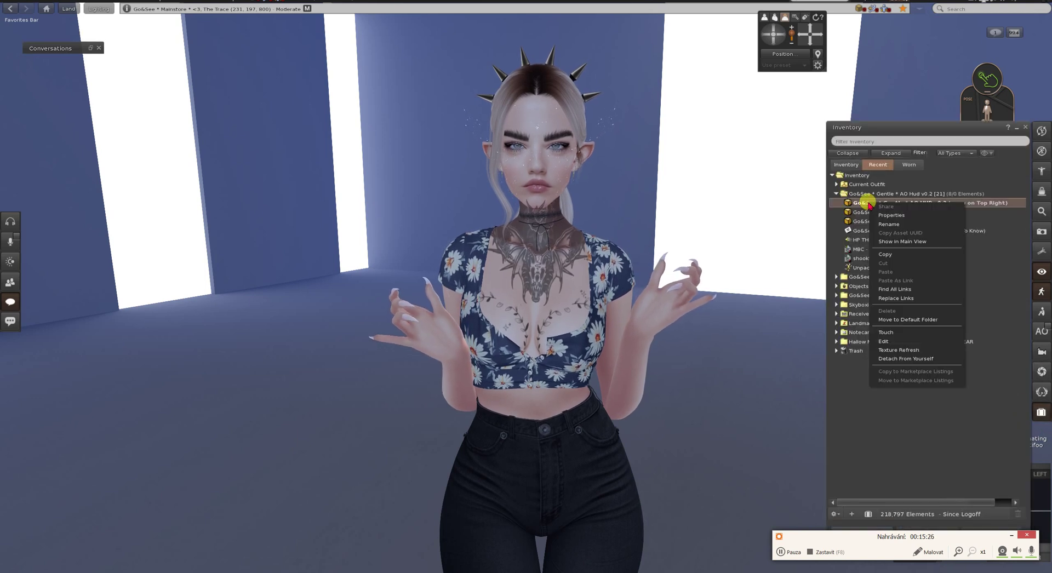
click(894, 353)
right_click(880, 205)
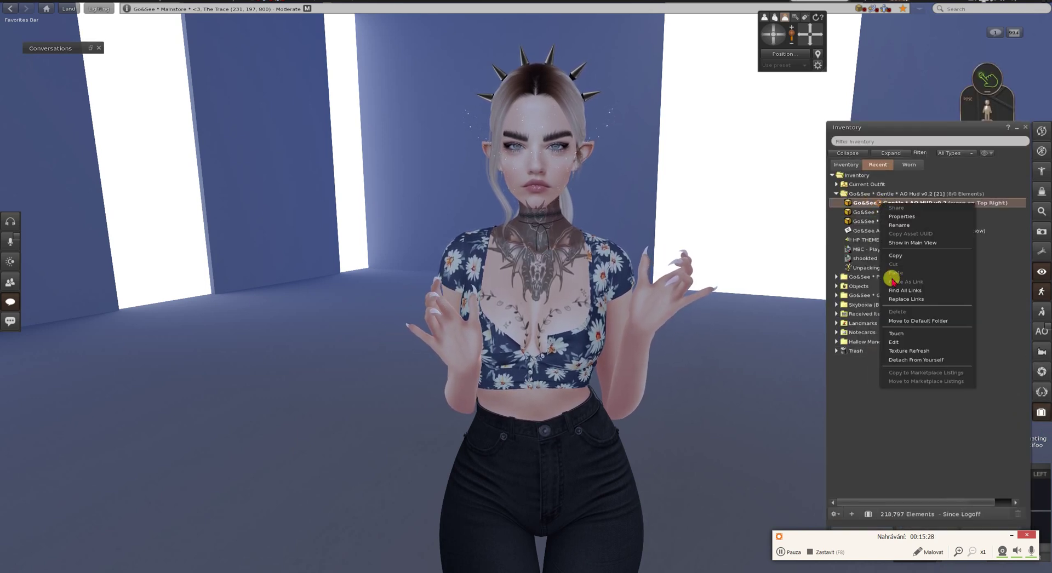
click(893, 360)
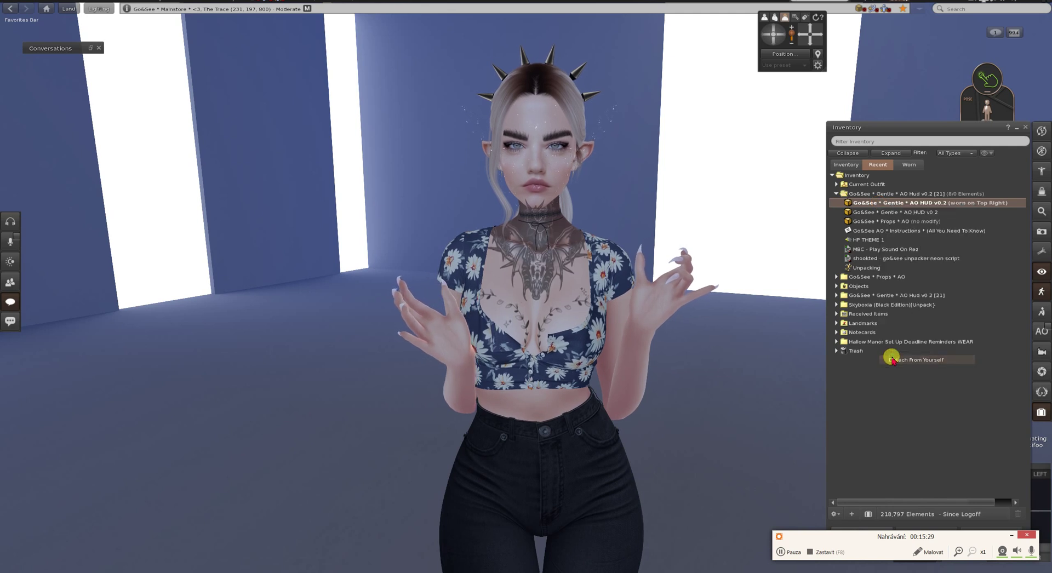
Search the full inventory for "fetchy" and wear the Go&See * Fetchy * AO Hud v0.1 [21] unpacker.
click(846, 165)
click(841, 142)
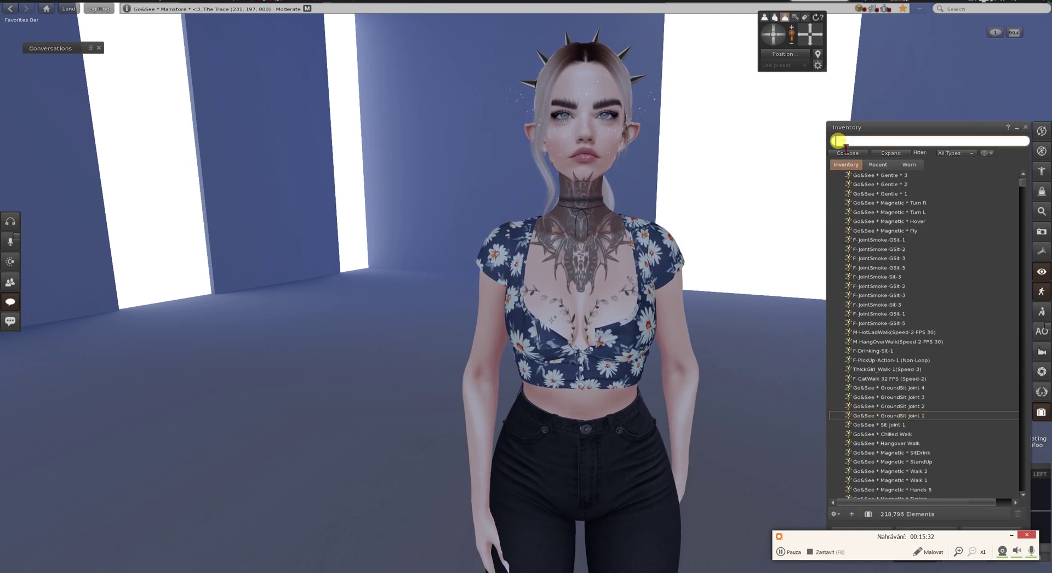
text(fetchy)
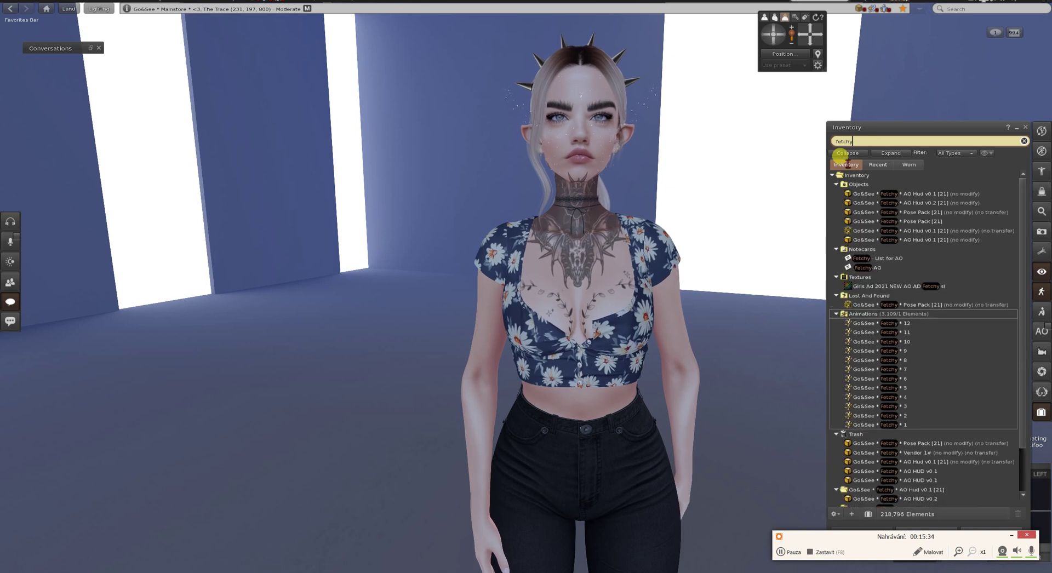
right_click(878, 195)
click(909, 336)
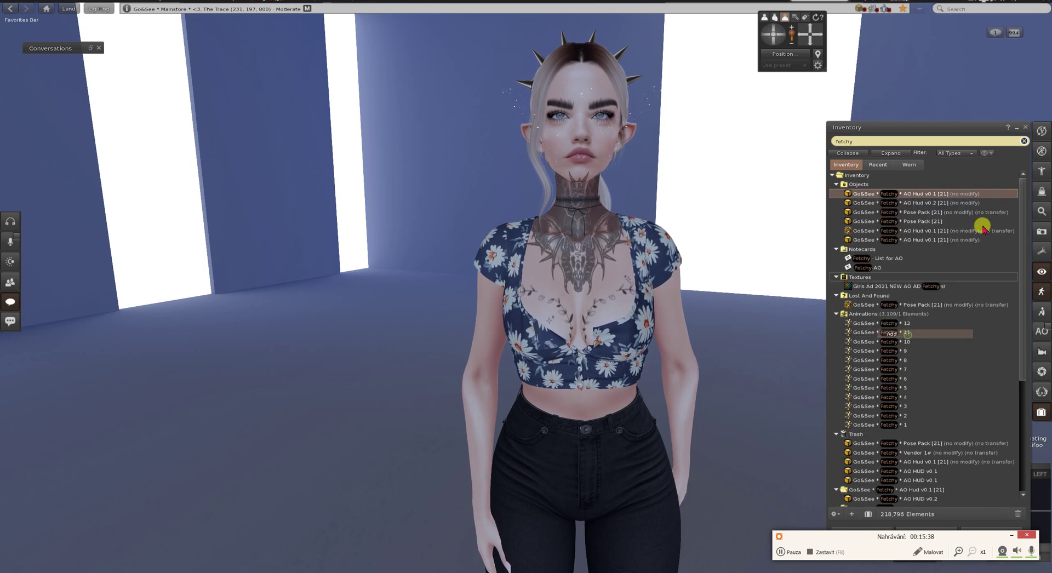
Unpack the Fetchy AO folder, accept it into the inventory, and detach the unpacker.
click(1017, 127)
click(685, 344)
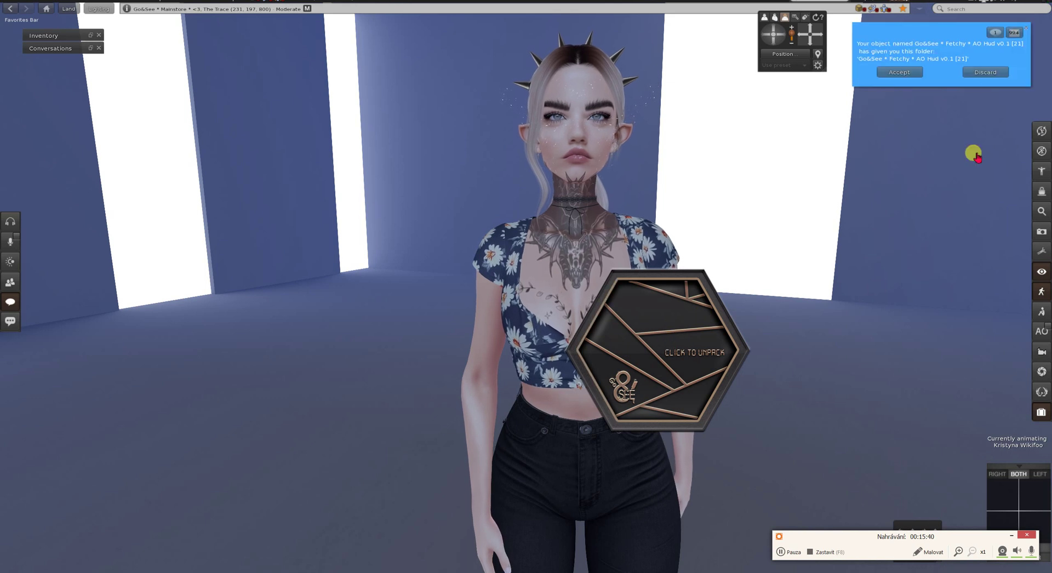
click(899, 72)
click(1041, 413)
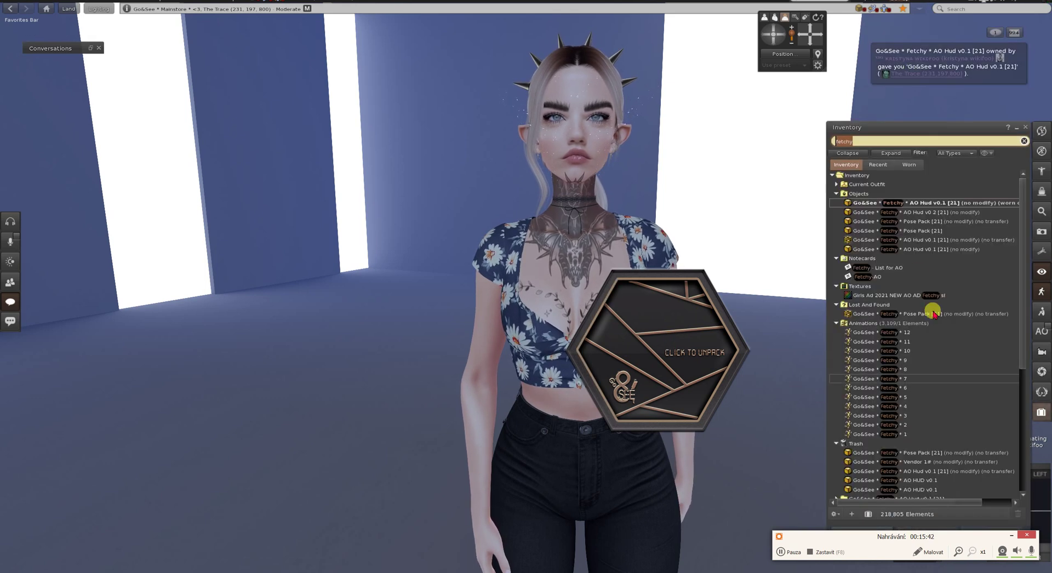
right_click(863, 207)
click(871, 349)
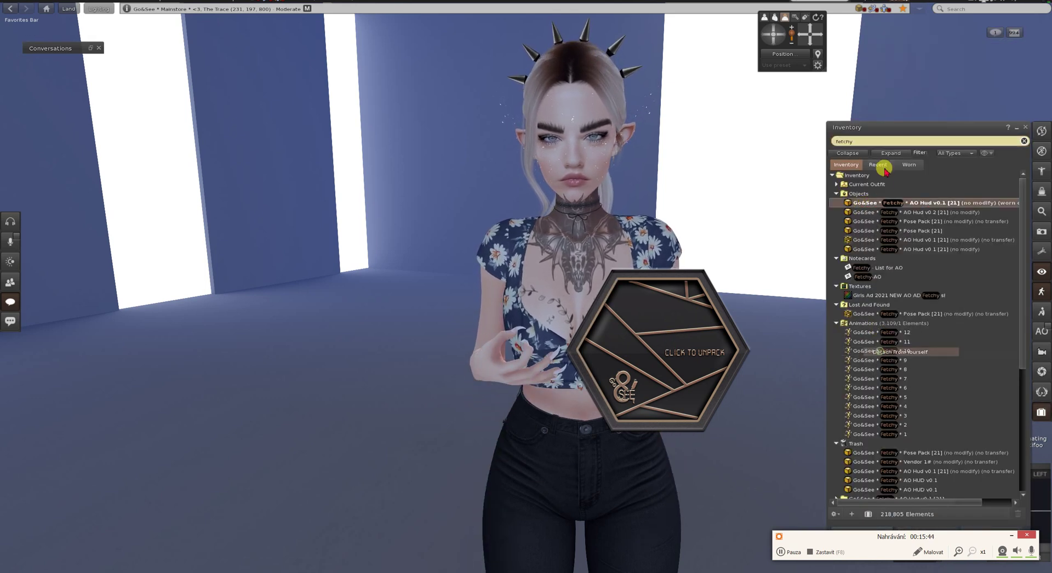
Wear the Go&See * Fetchy * AO HUD v0.2 from the unpacked folder in the recent items and minimize the inventory.
click(884, 165)
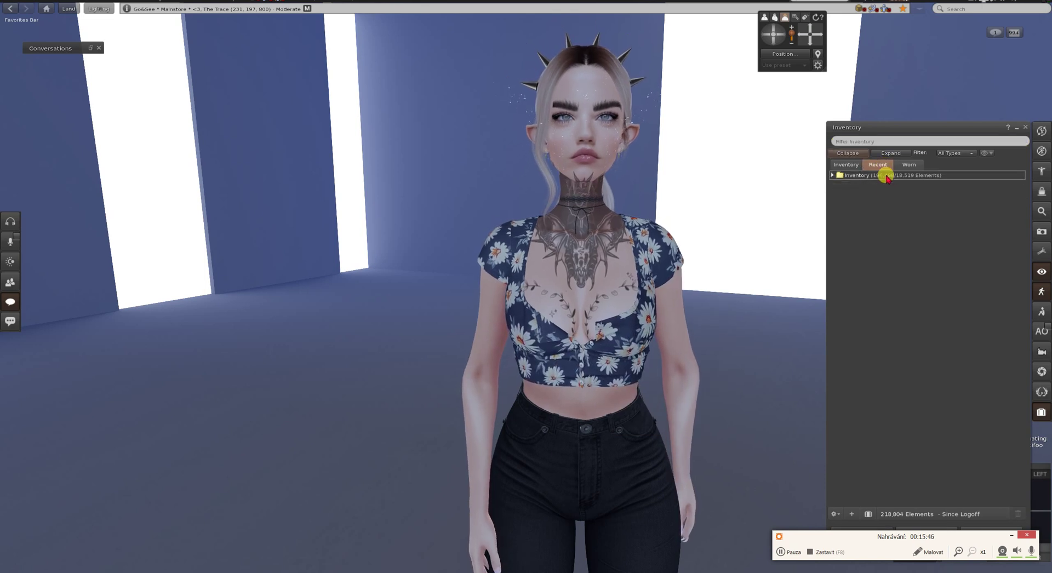
double_click(886, 175)
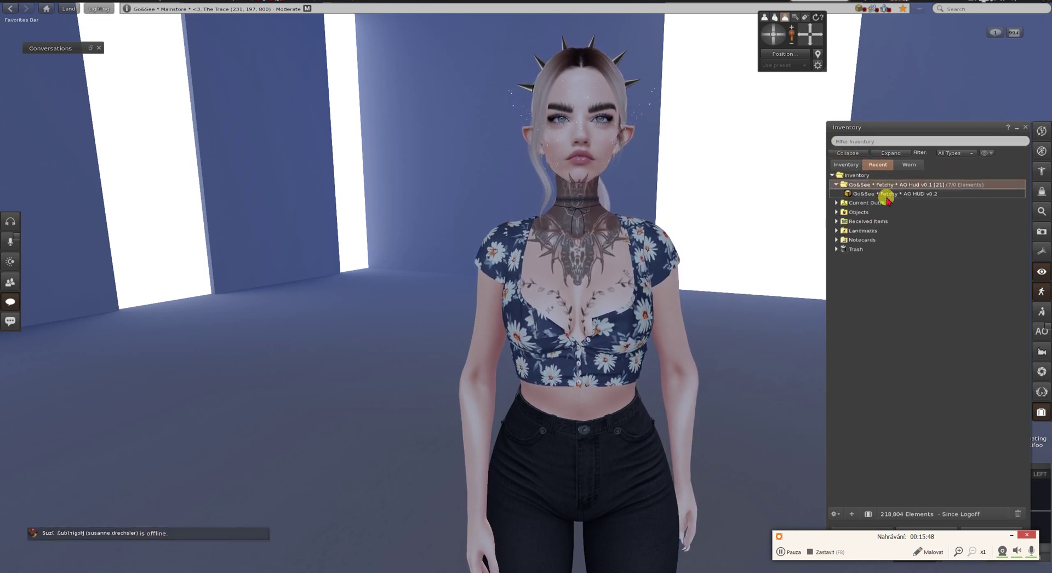
right_click(889, 198)
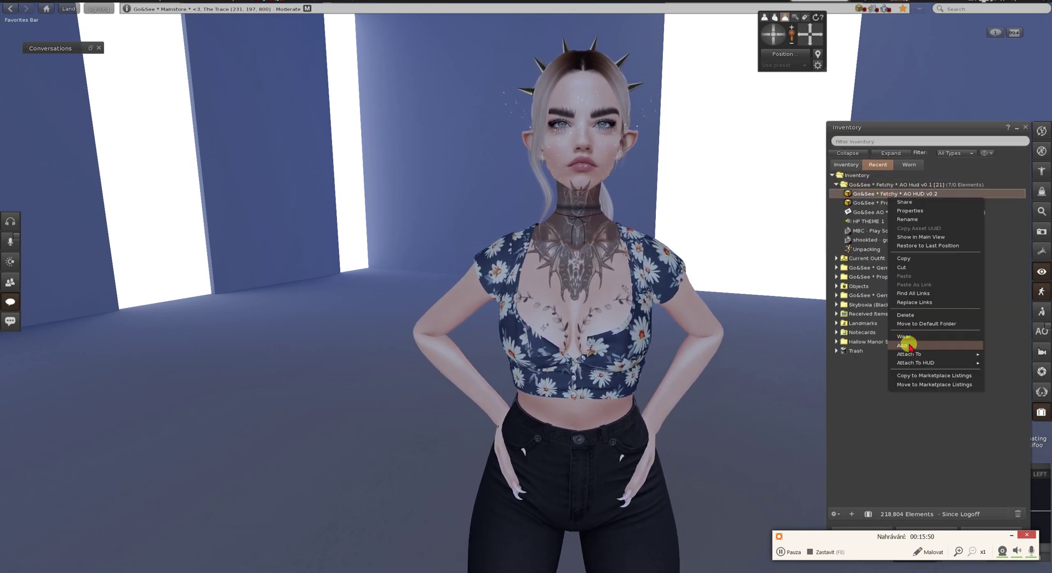
click(909, 337)
click(1018, 130)
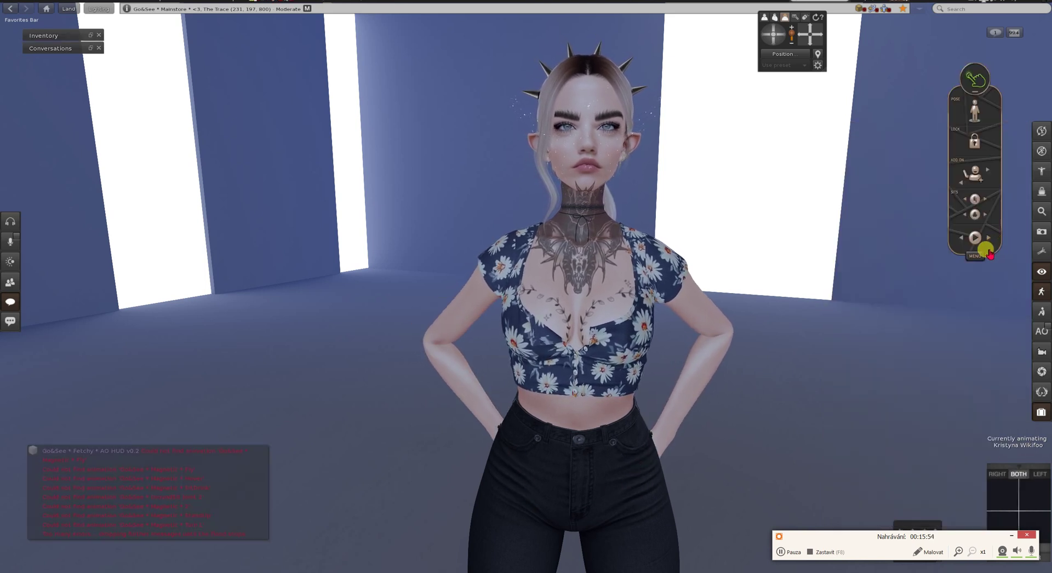
Show the nearby chat and load the Fetchy-AO configuration in the newly worn HUD.
click(17, 304)
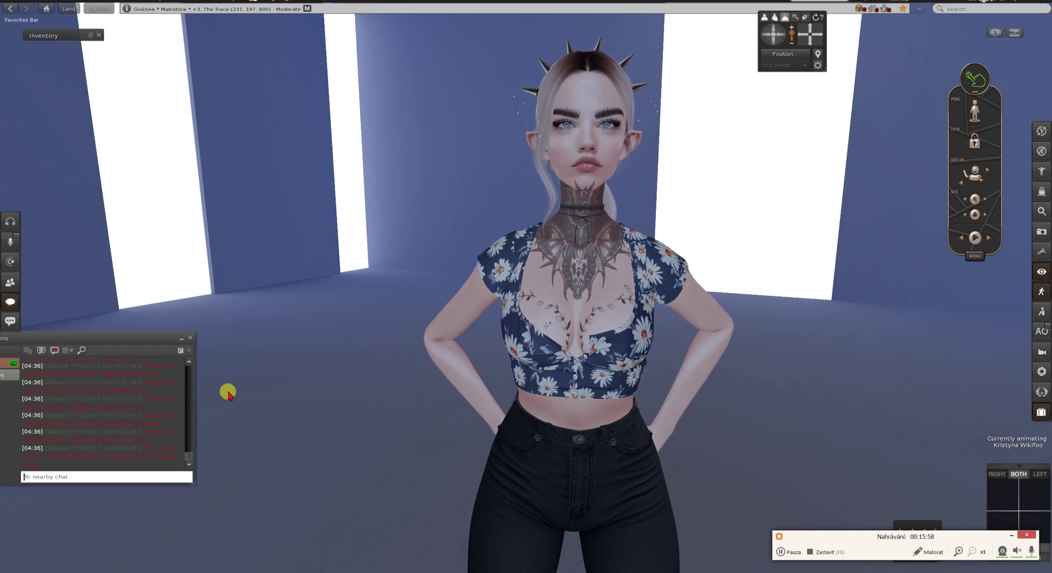
click(974, 259)
click(880, 66)
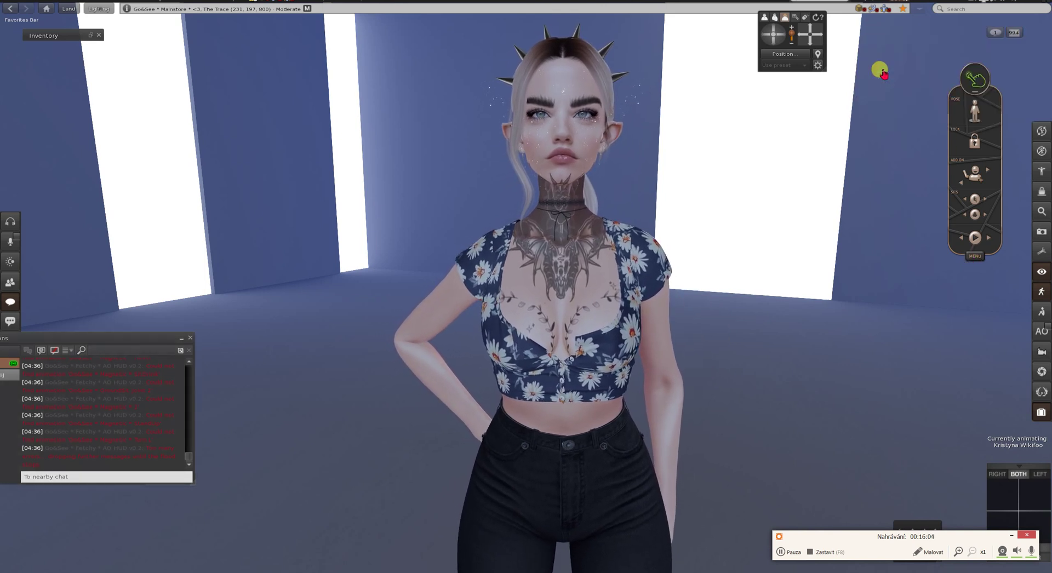
click(926, 68)
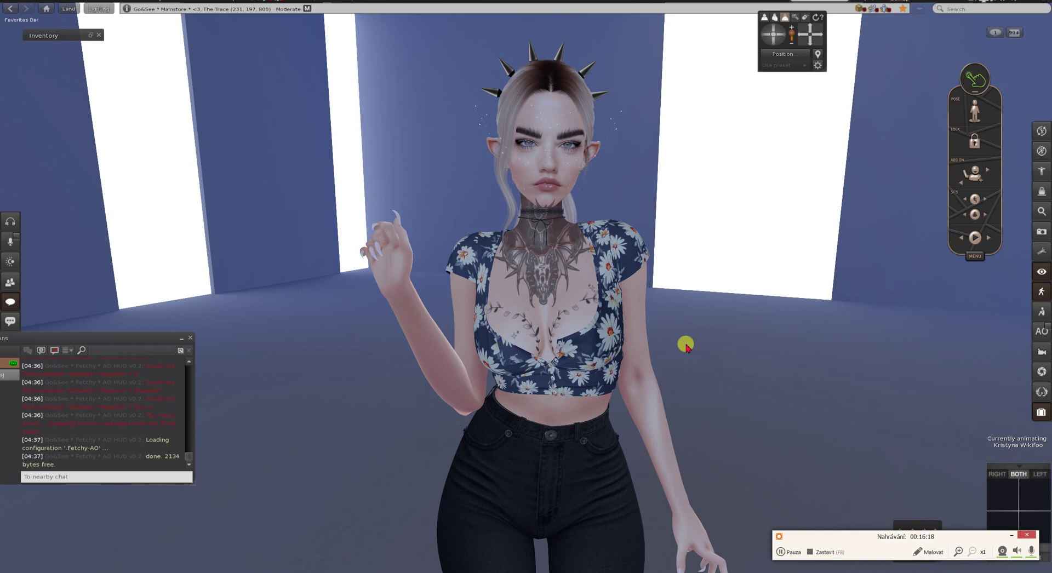
Load the Chancy.a configuration for the HUD's head and hands add-on.
scroll(685, 346, down, 4)
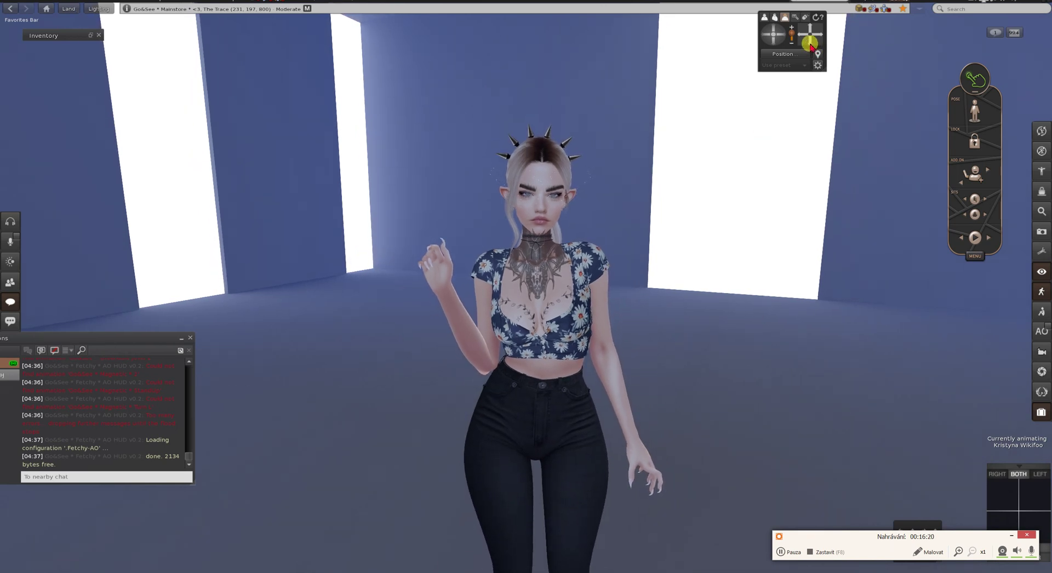
drag(811, 45, 810, 45)
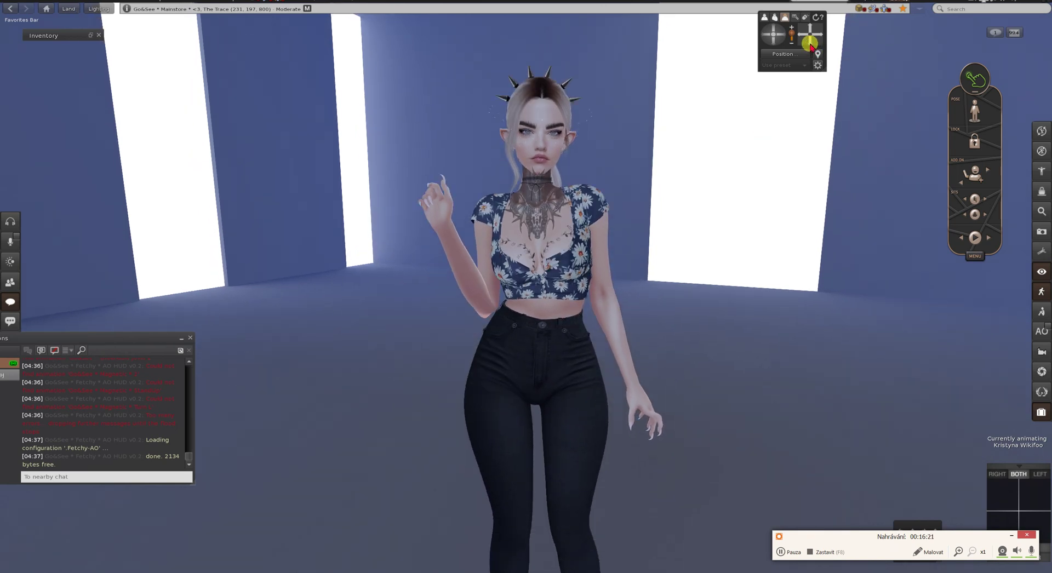
click(975, 176)
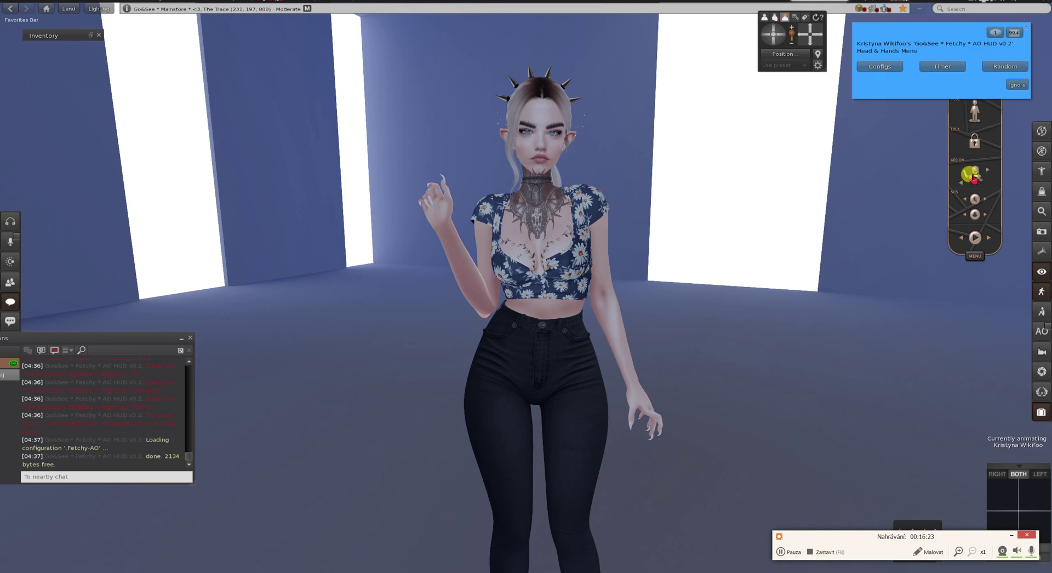
click(877, 67)
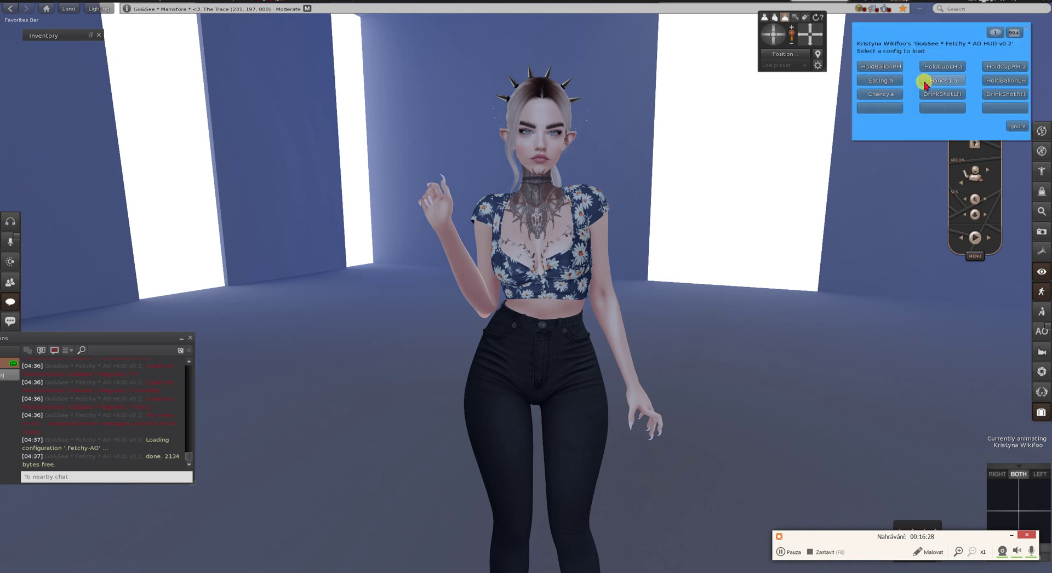
click(883, 95)
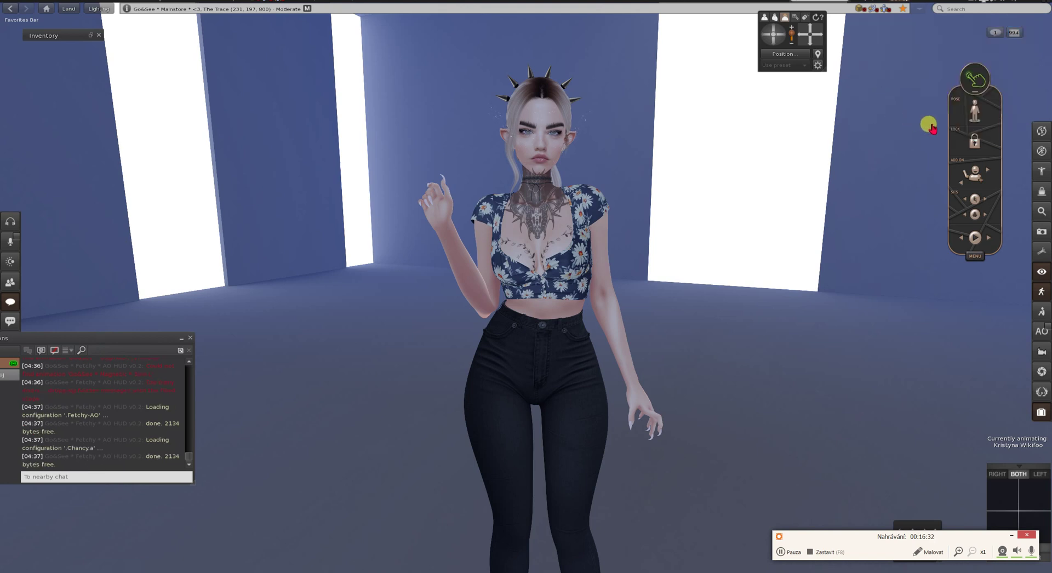
Set the head and hands timer to 30 and their animation mode to Random.
click(974, 178)
click(939, 66)
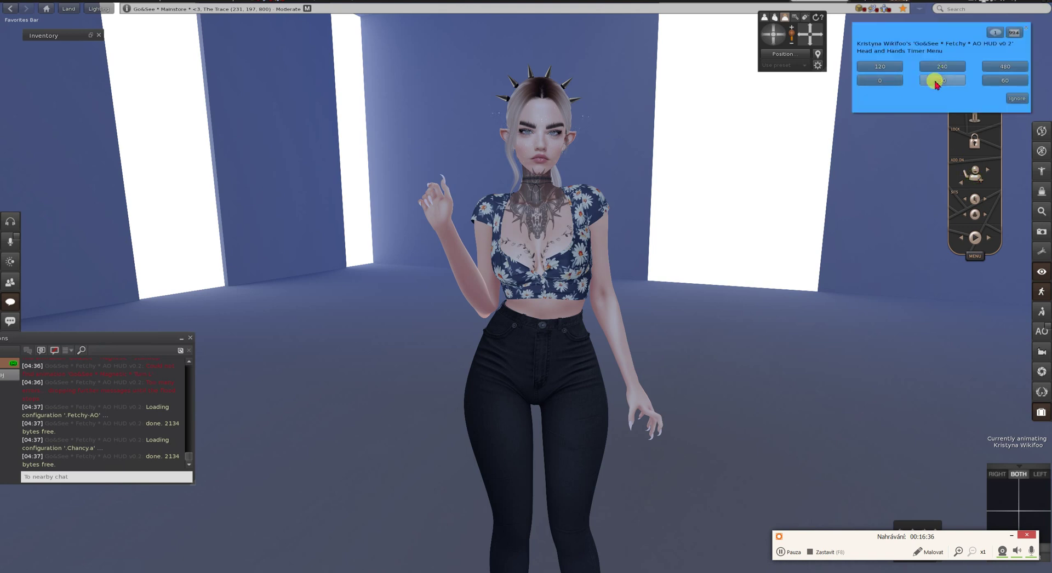
click(936, 82)
click(974, 176)
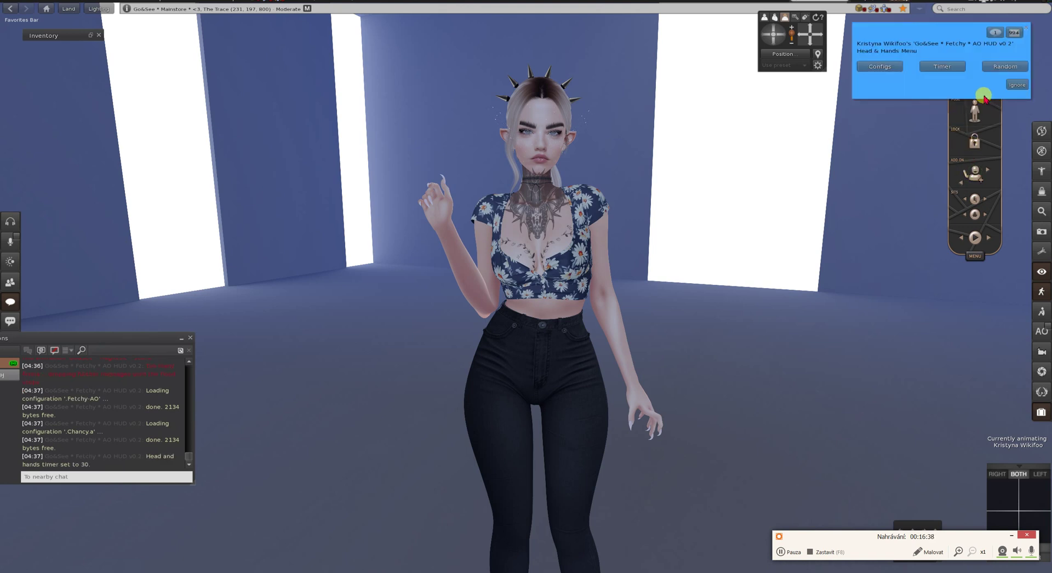
Enable the HUD's hands and head add-on animations and frame the avatar to show them.
click(960, 183)
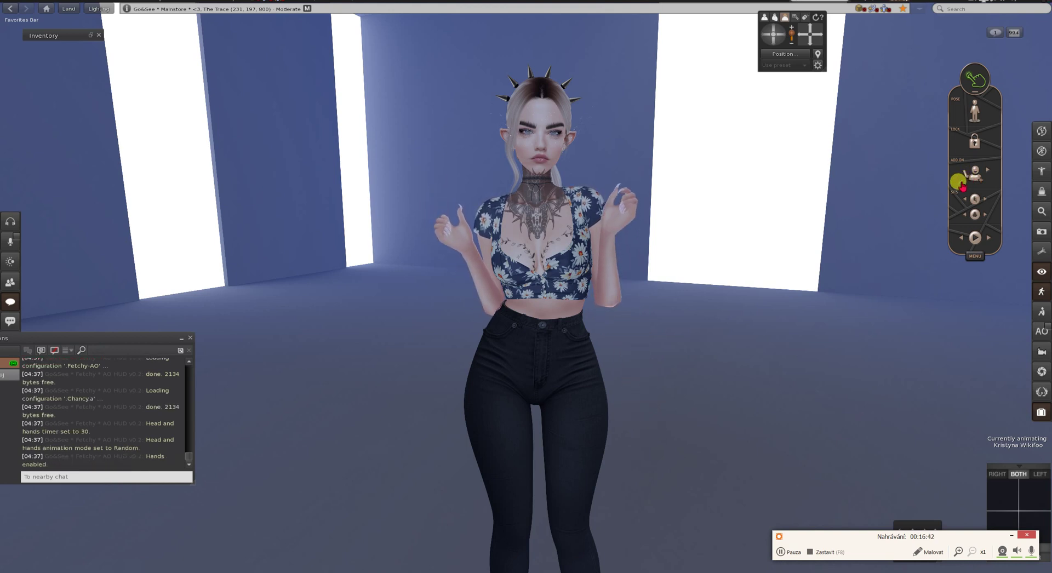
scroll(688, 272, up, 2)
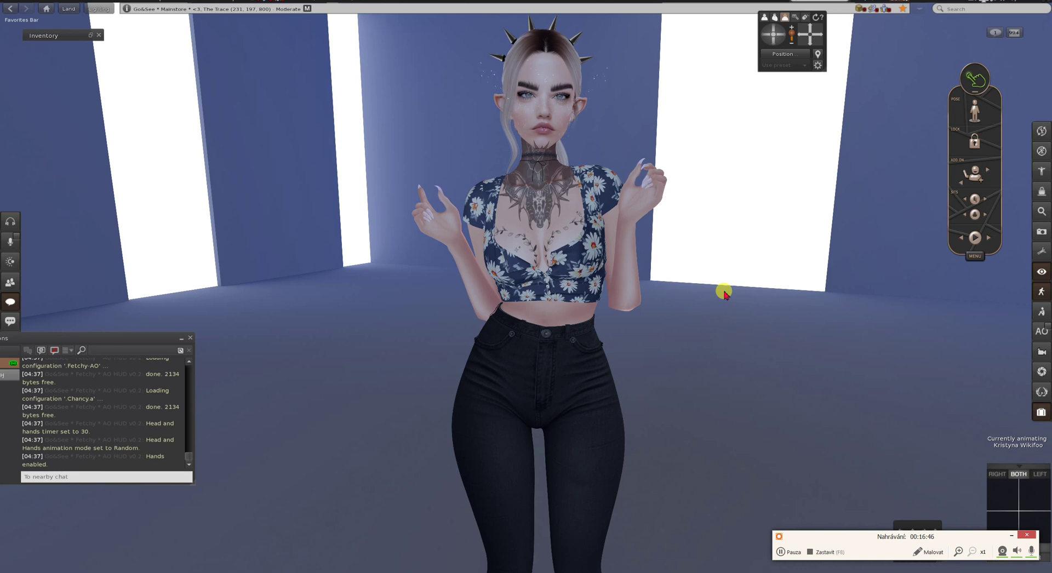
click(990, 188)
scroll(820, 302, down, 2)
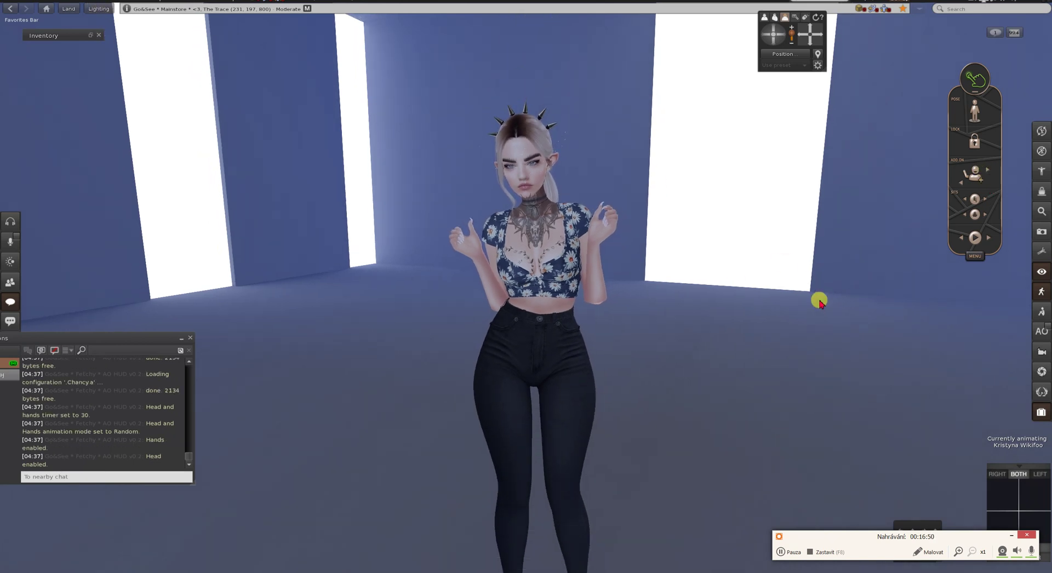
click(811, 40)
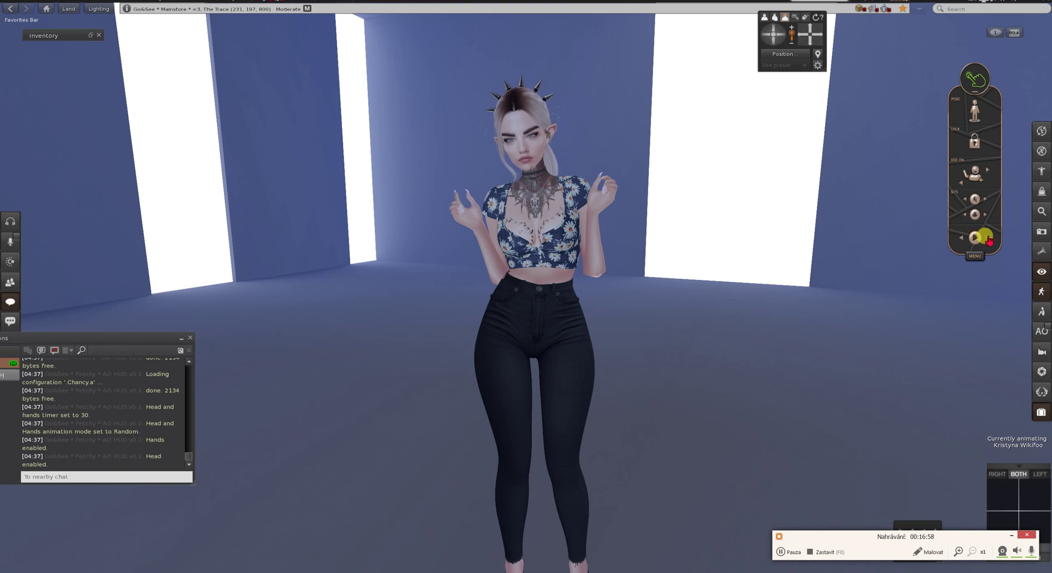
click(970, 261)
click(889, 95)
click(1017, 112)
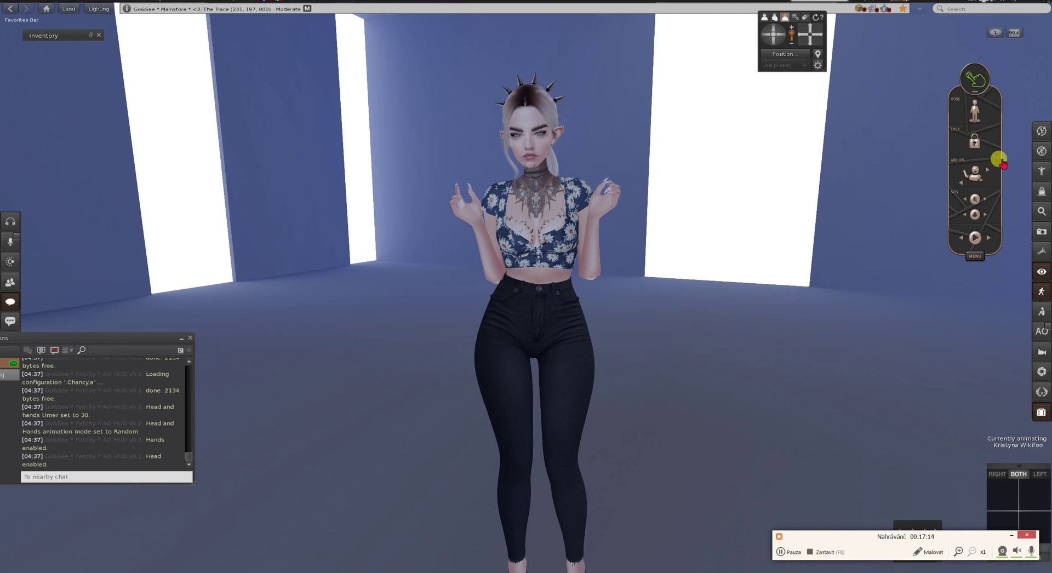
Load the Hands1.a configuration for the head and hands add-on and view it on the avatar.
click(974, 179)
click(882, 66)
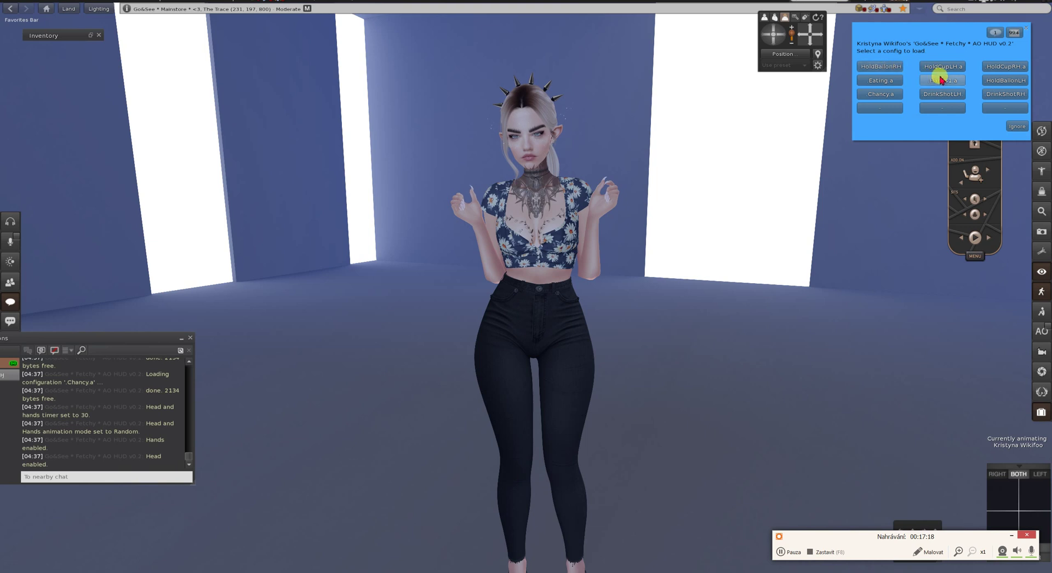
click(941, 80)
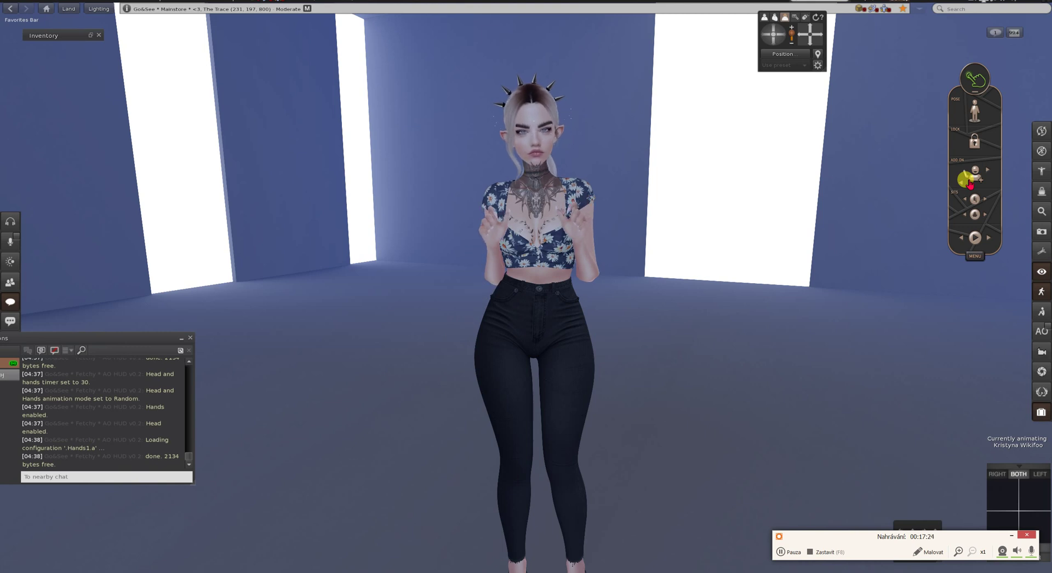
click(766, 38)
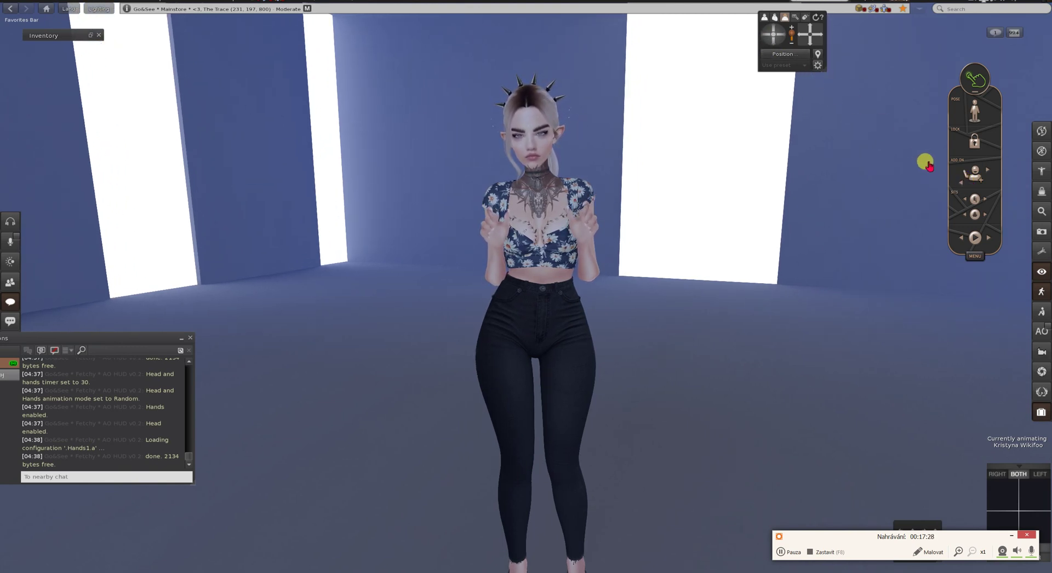
click(966, 204)
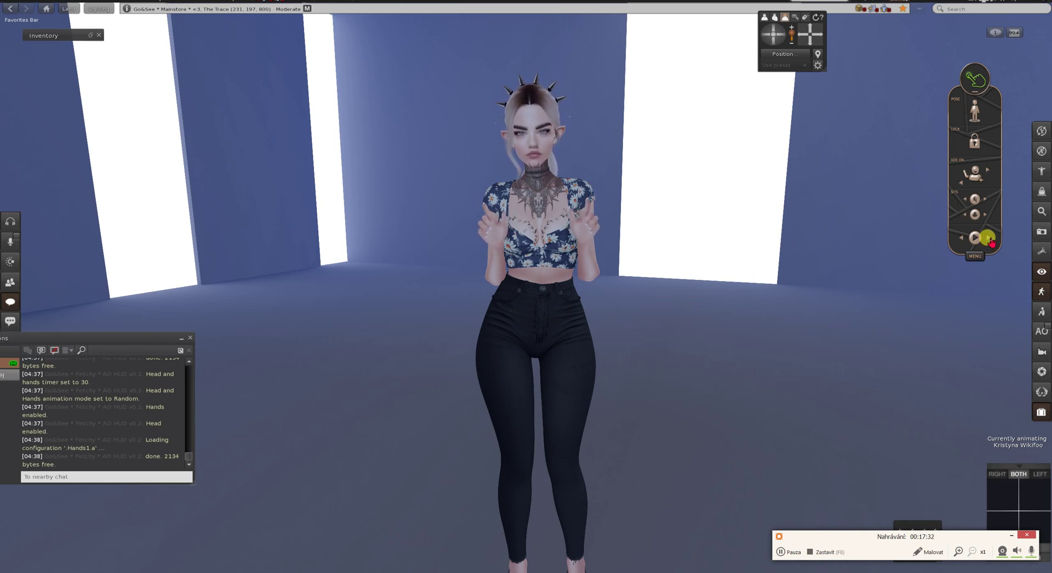
click(974, 230)
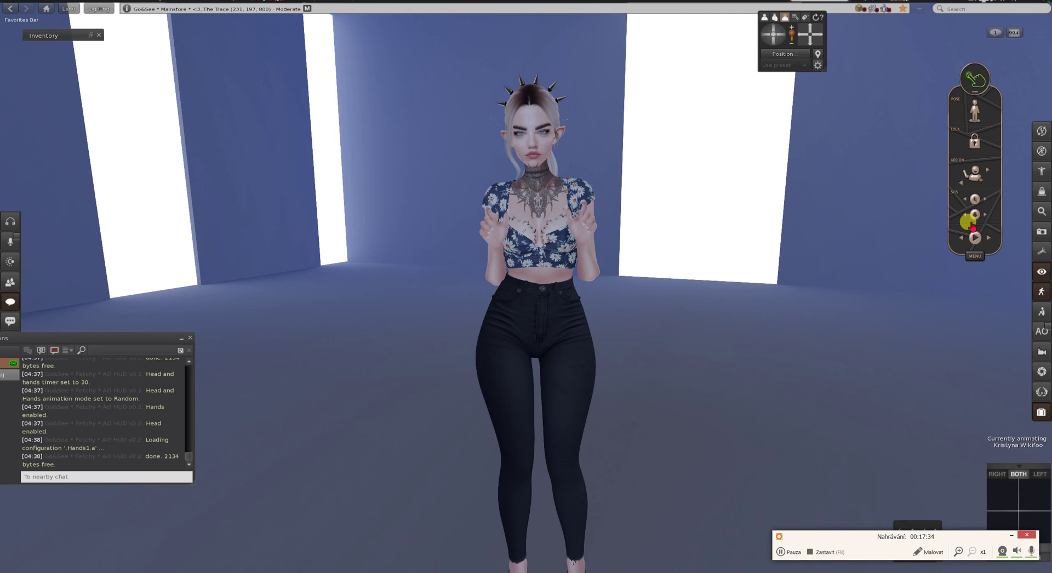
Run the avatar around the room to examine how the hands add-on plays during movement.
click(987, 236)
click(774, 325)
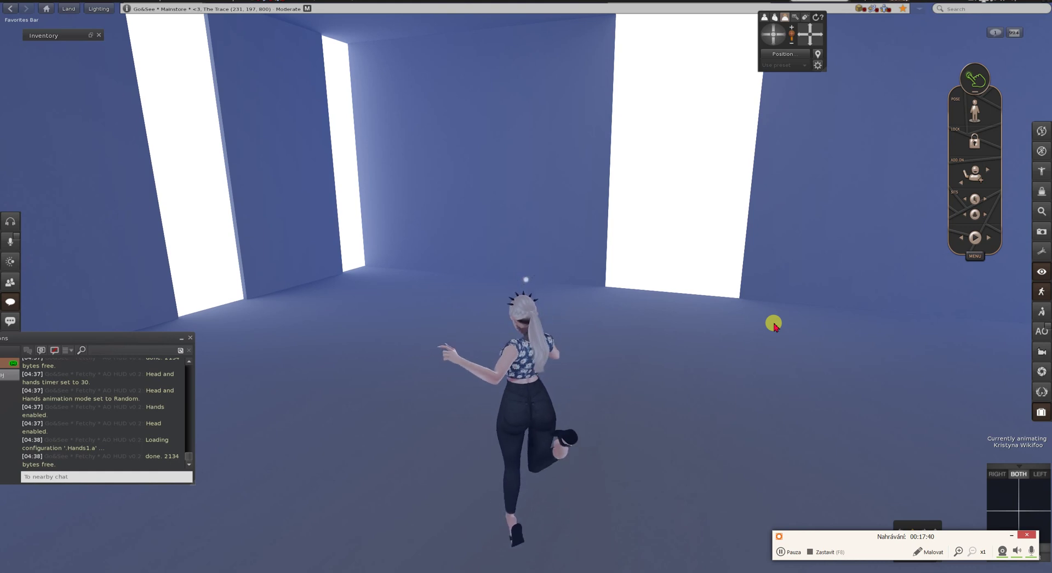
click(811, 43)
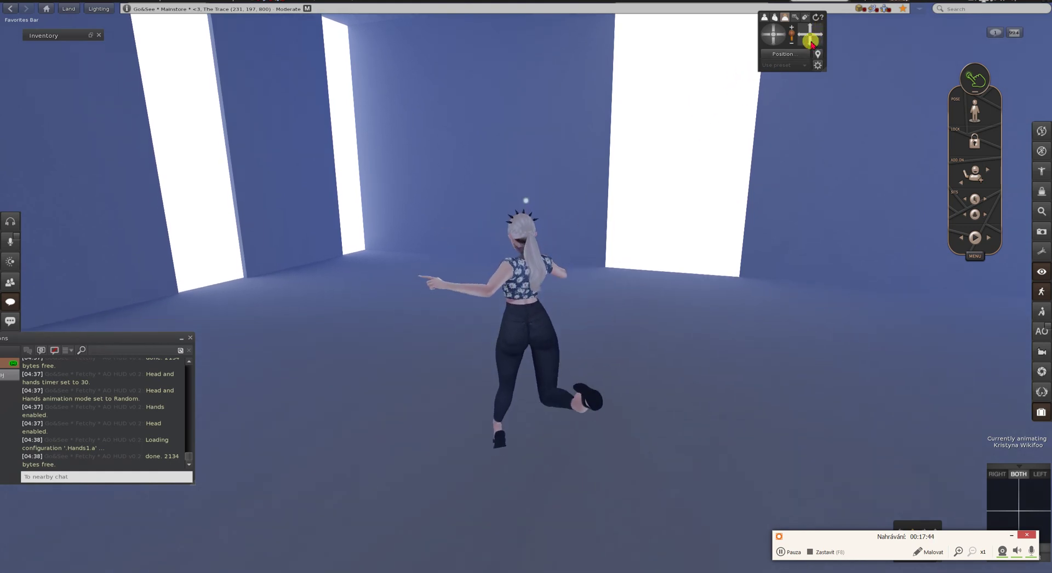
click(712, 302)
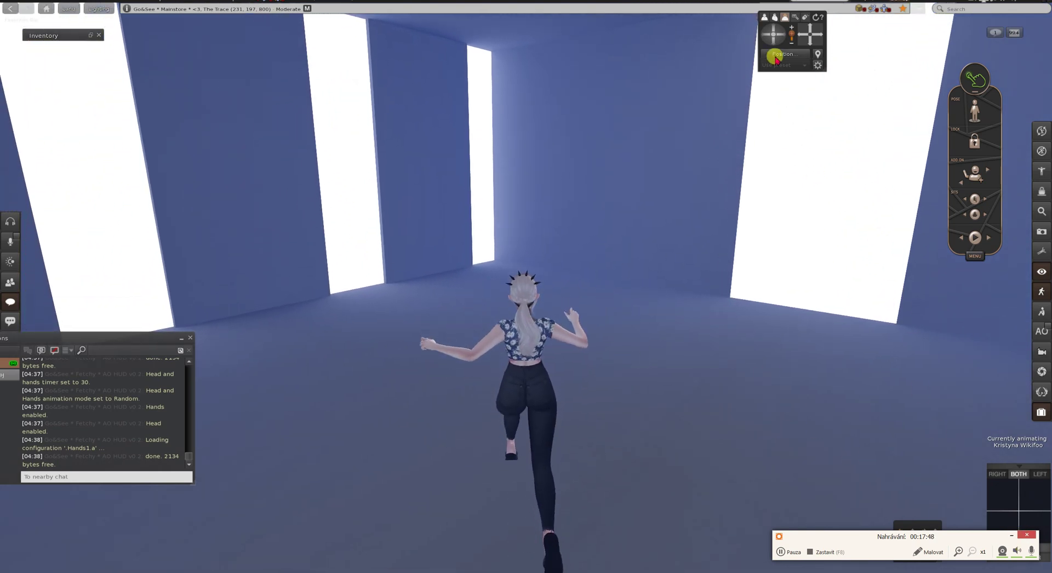
click(784, 35)
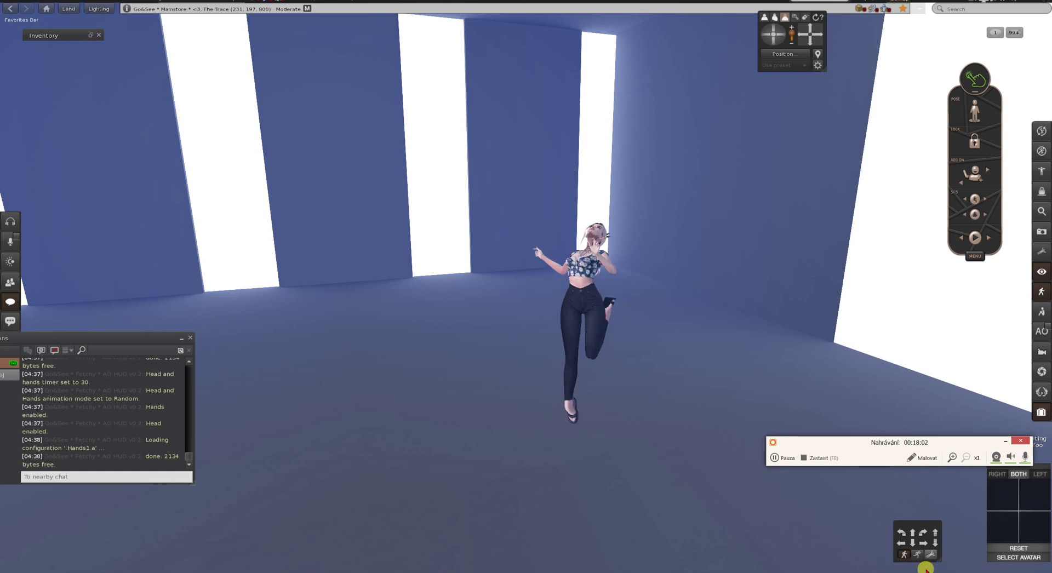
Fly the avatar and examine the hands add-on from the front, and stop flying.
click(935, 555)
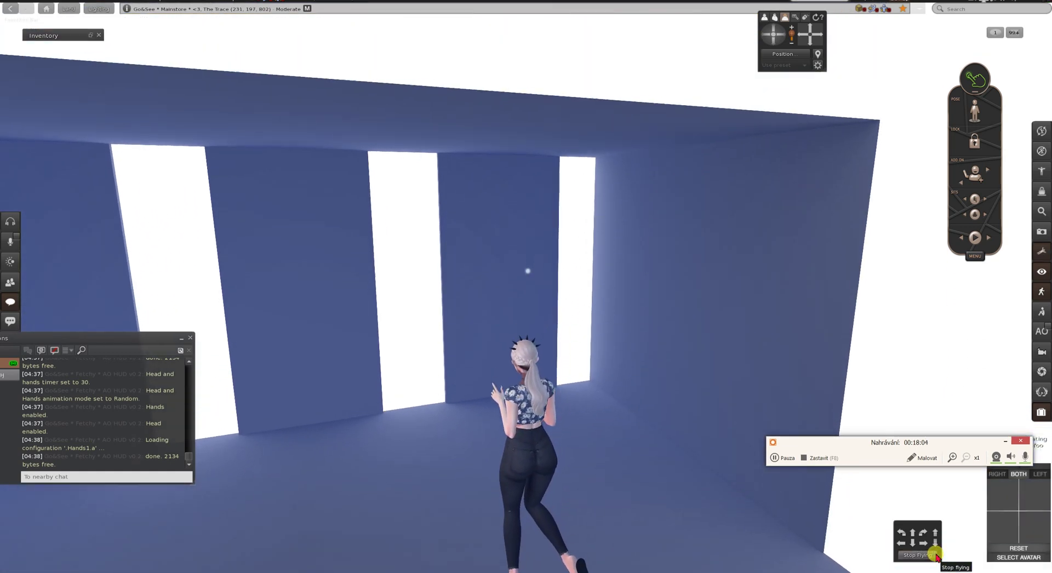
drag(535, 460, 521, 282)
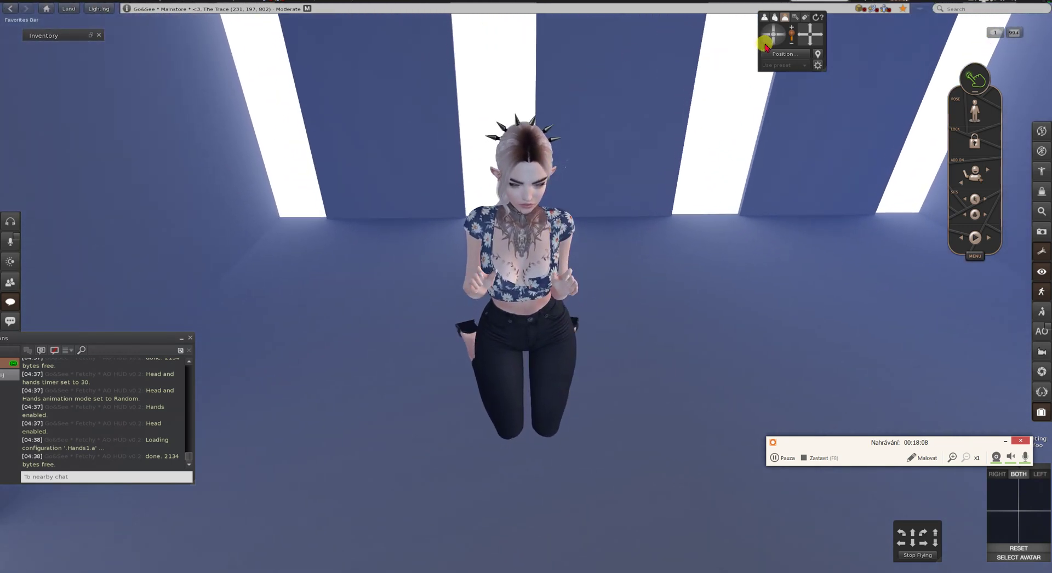
click(772, 43)
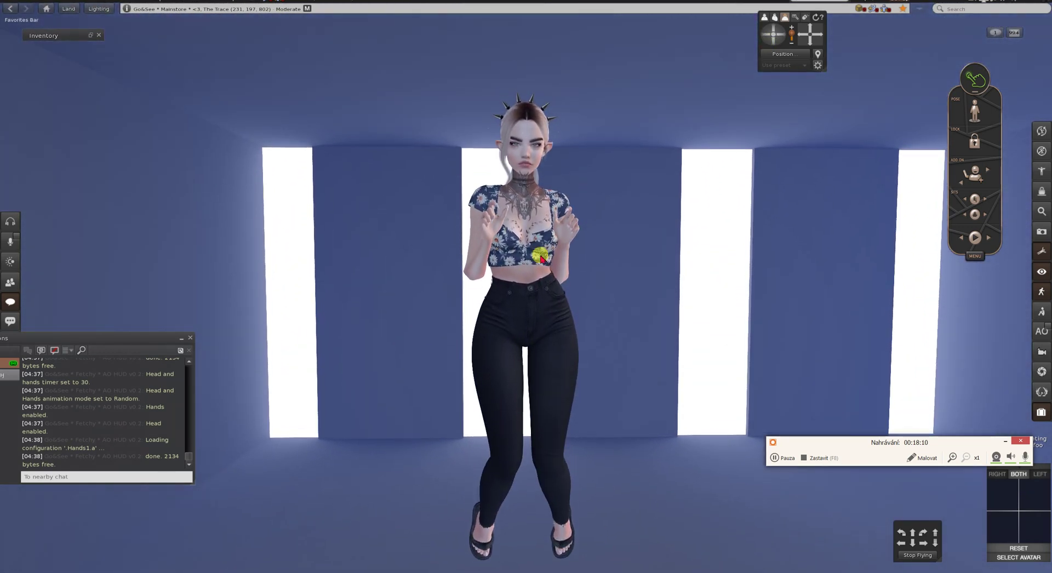
scroll(694, 332, down, 1)
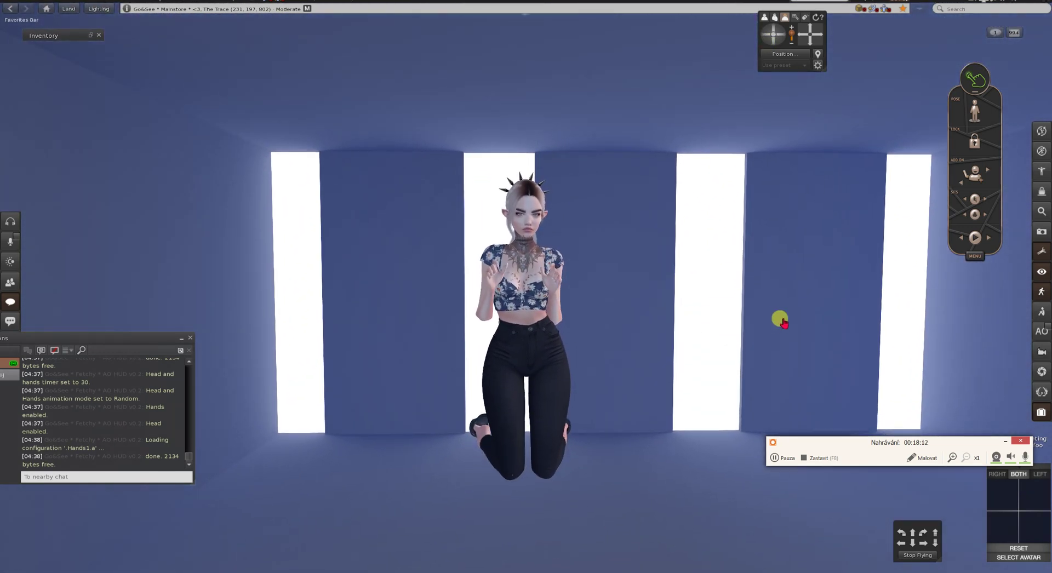
click(918, 555)
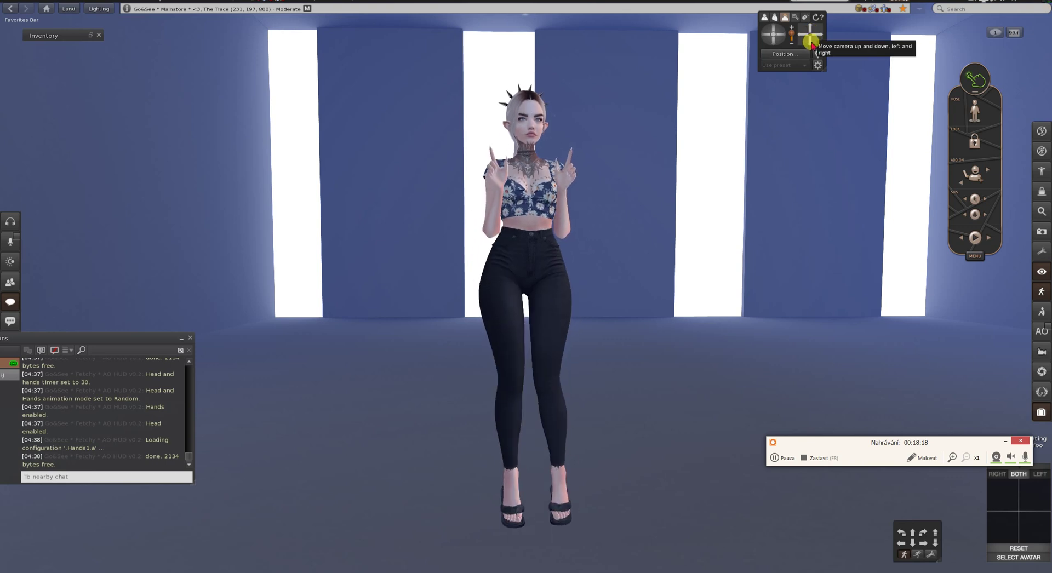
Disable the HUD's hands add-on animation and frame the avatar more closely.
drag(811, 37, 779, 35)
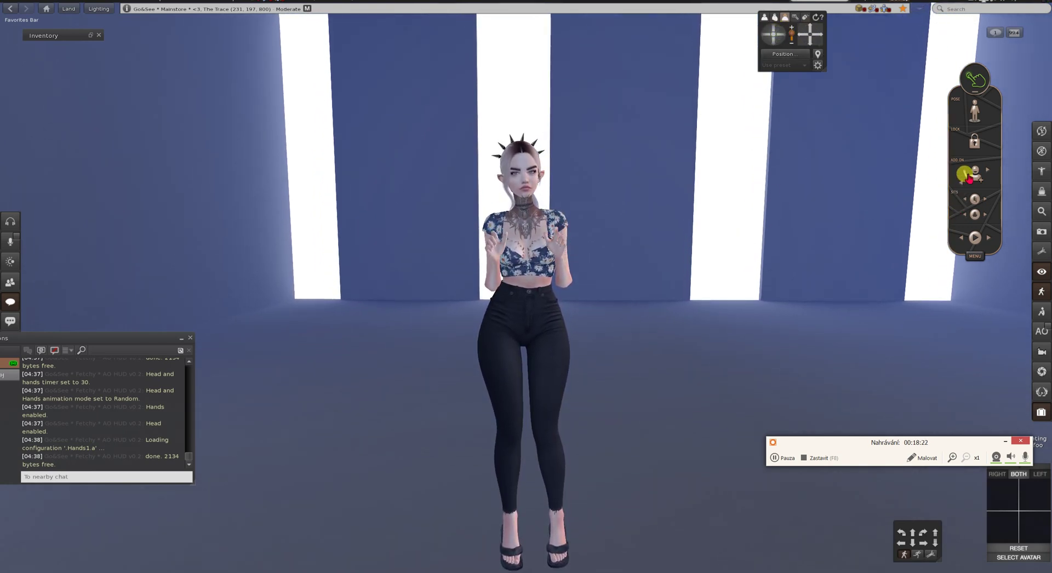
click(961, 187)
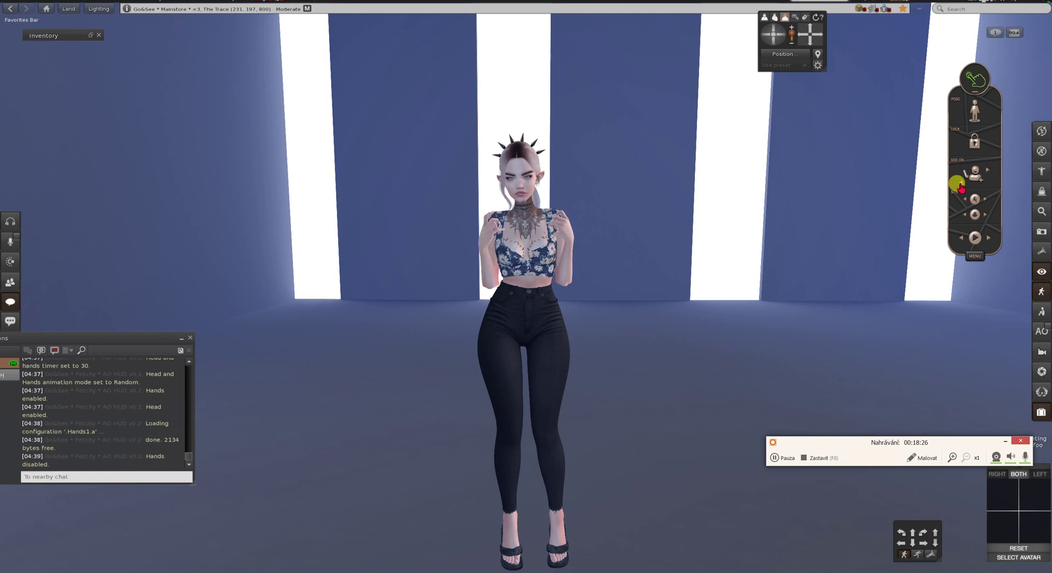
scroll(590, 137, up, 3)
click(807, 27)
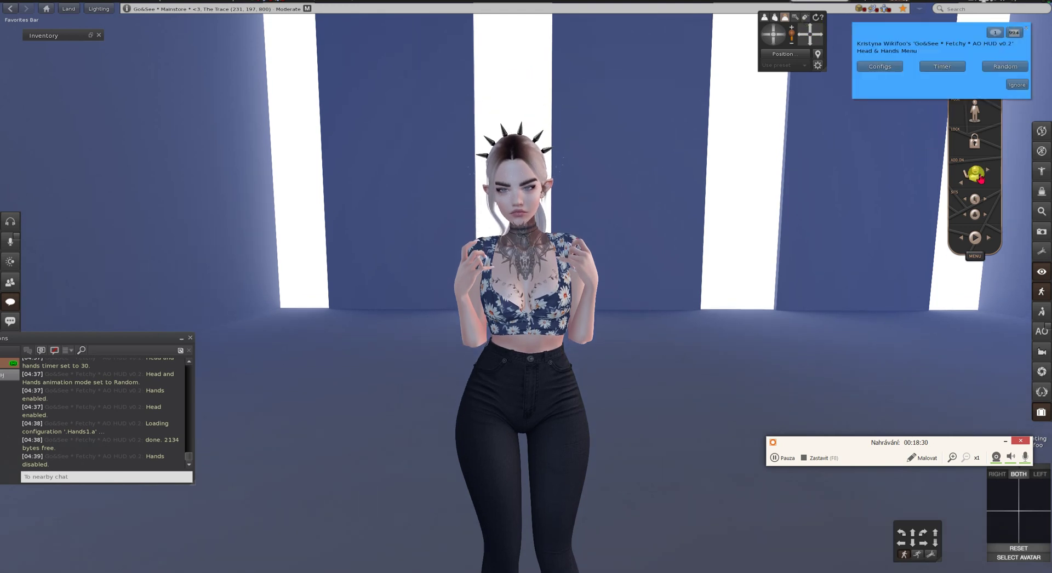
Load the Chancy.a configuration from the Fetchy HUD's Head & Hands configs.
click(878, 66)
click(935, 66)
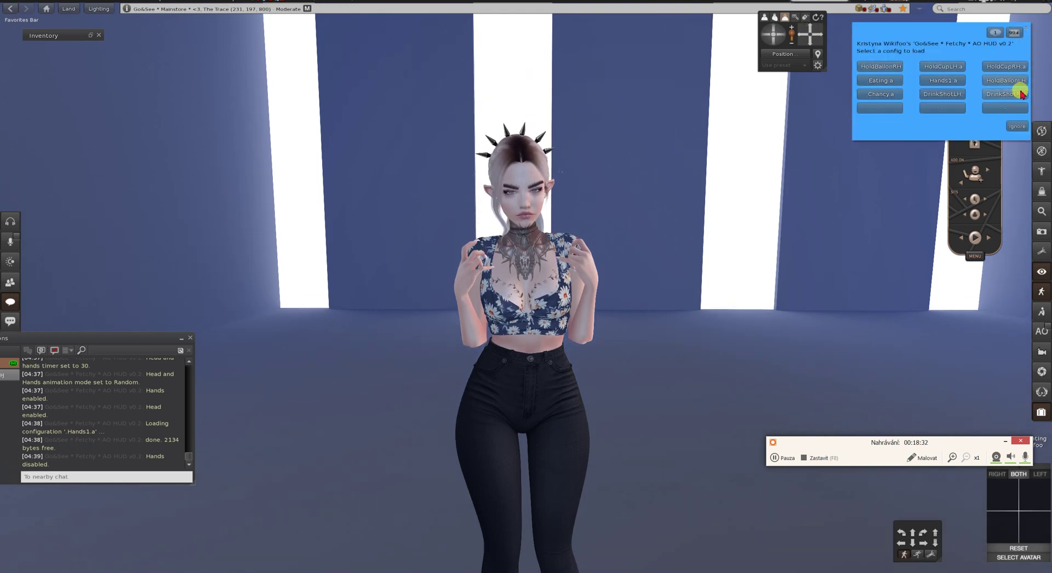
click(891, 96)
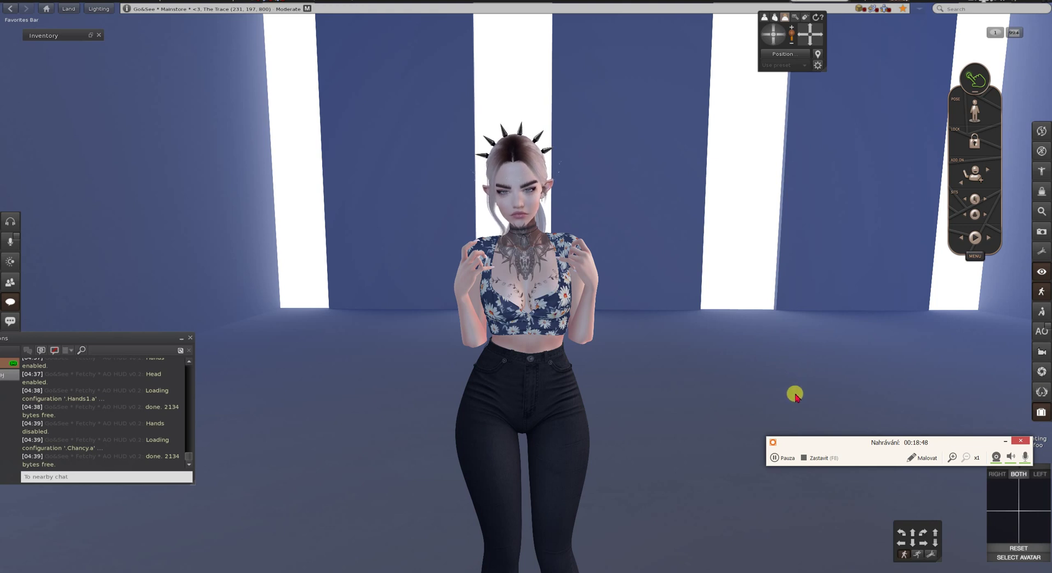
Show the Fetchy AO HUD folder among the recent inventory items and frame the avatar's upper body.
click(1042, 413)
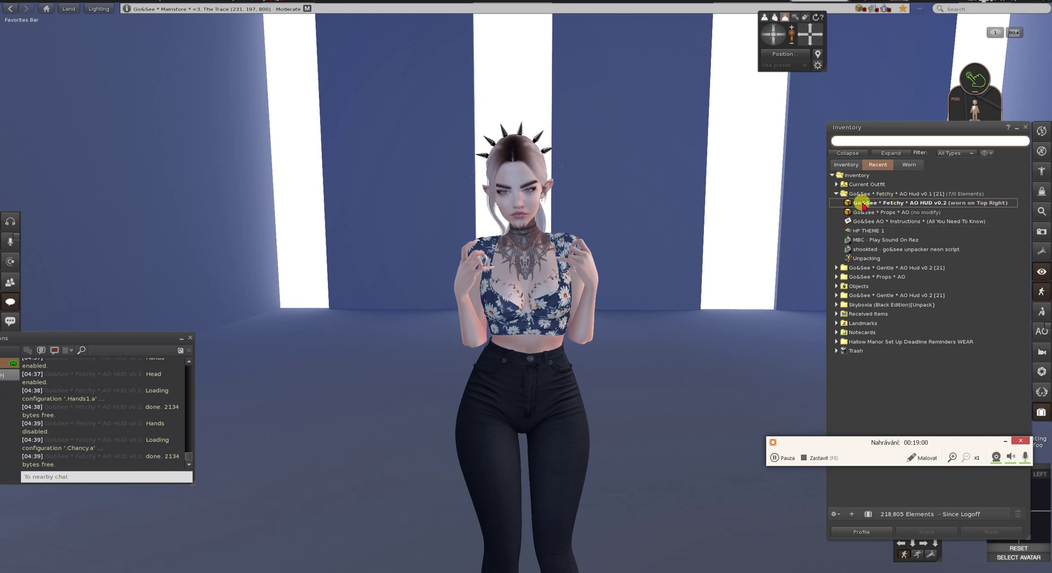
scroll(602, 173, up, 4)
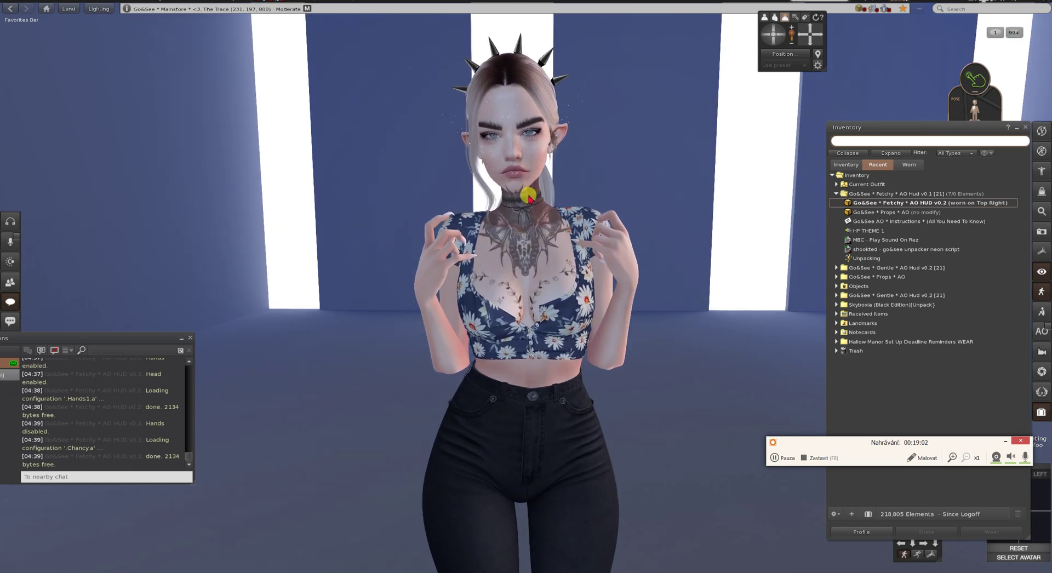
alt+click(516, 203)
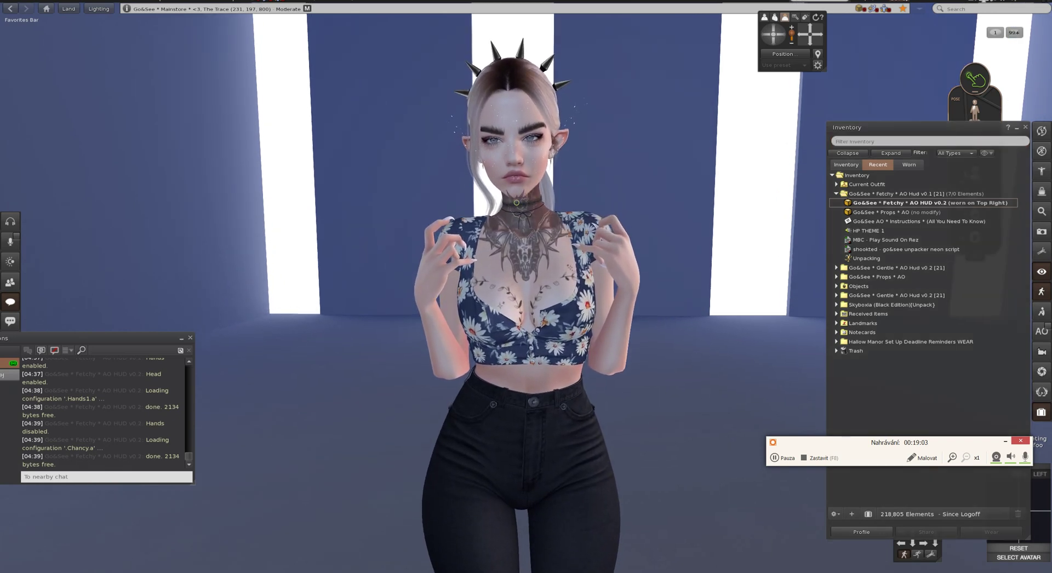
scroll(516, 203, up, 4)
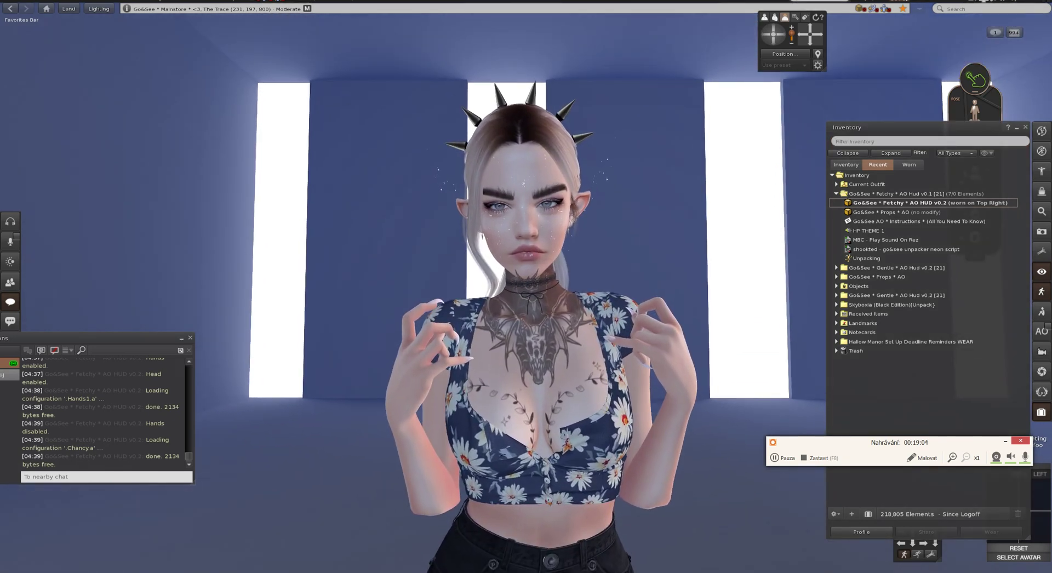